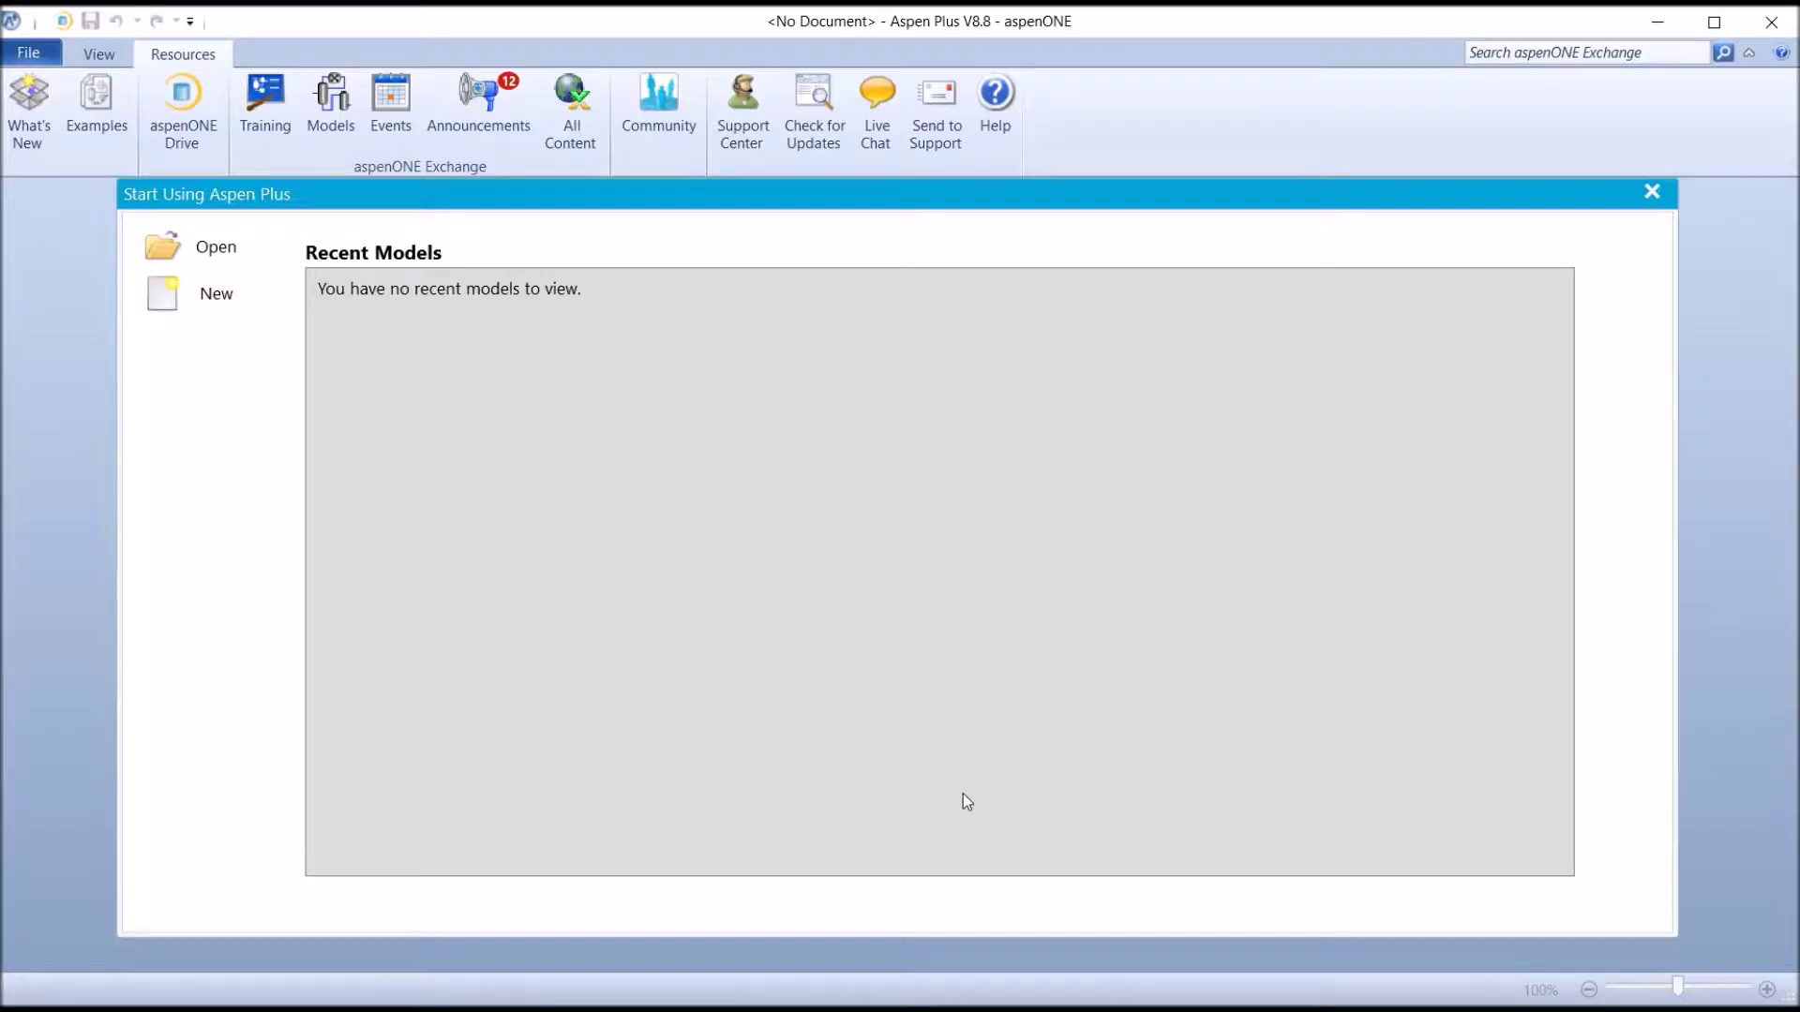
# Create a new blank simulation from the User > General with Metric Units template.
pyautogui.click(216, 309)
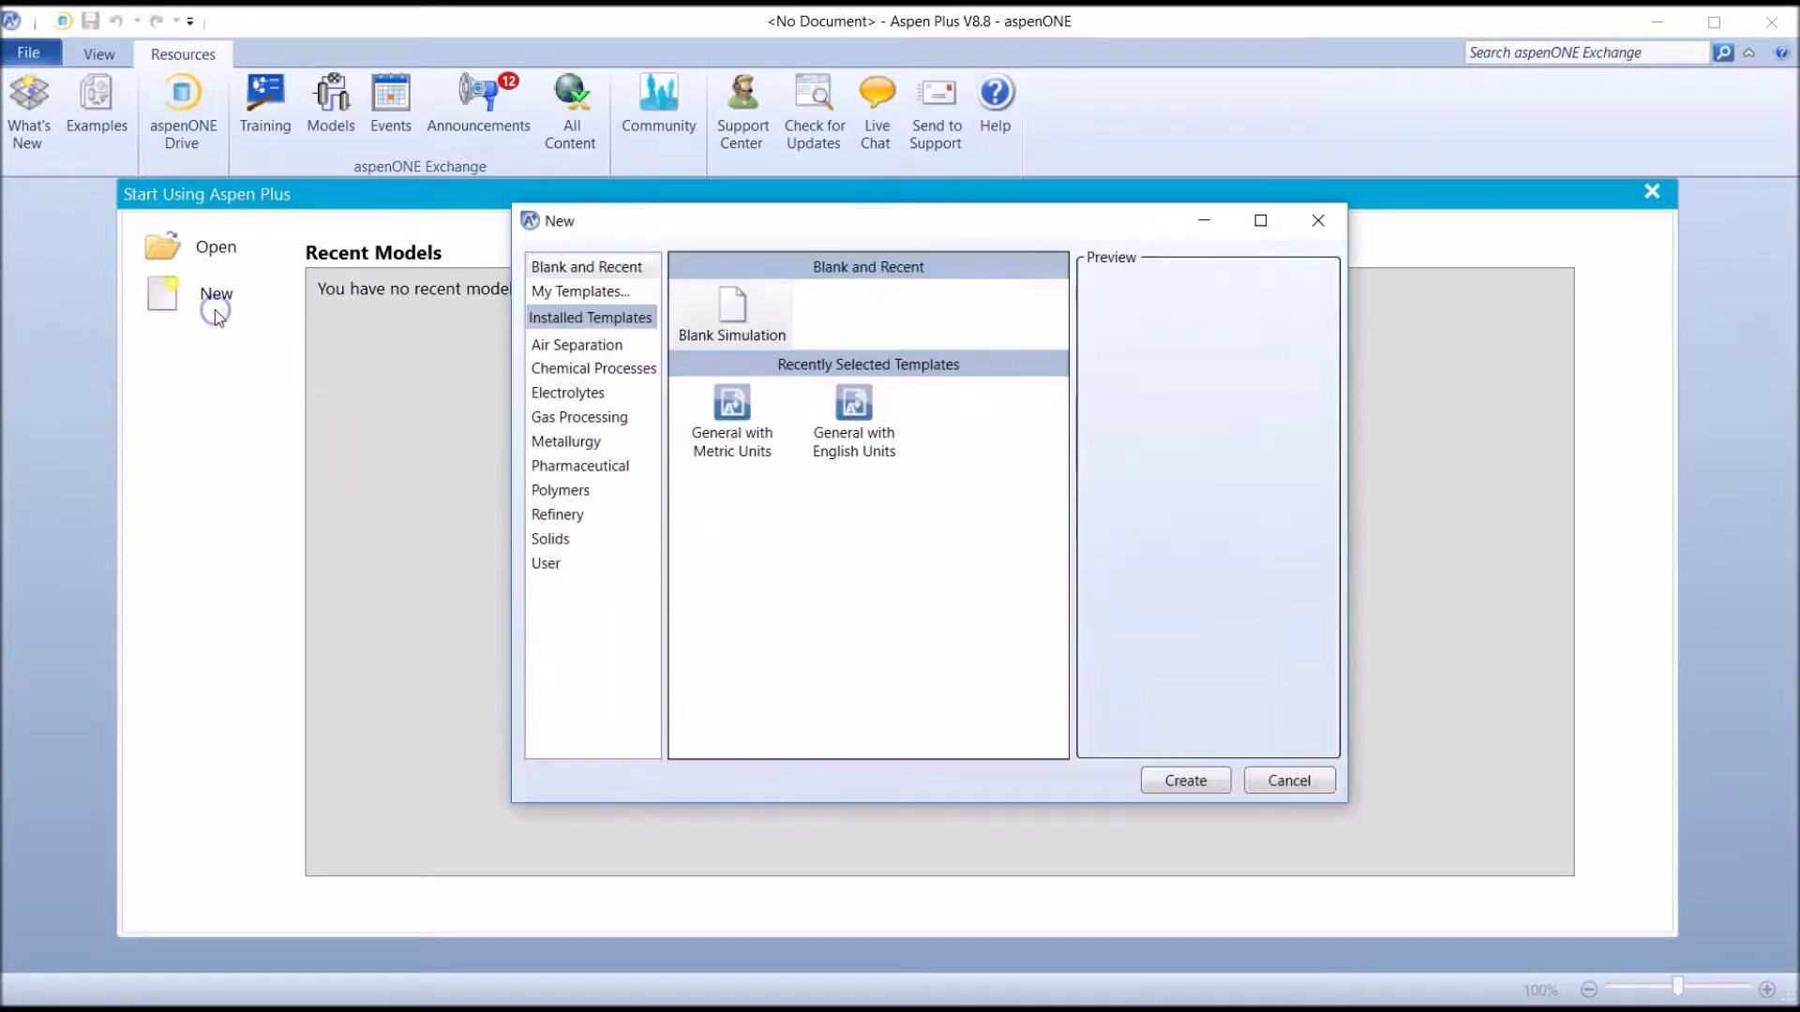
pyautogui.click(551, 562)
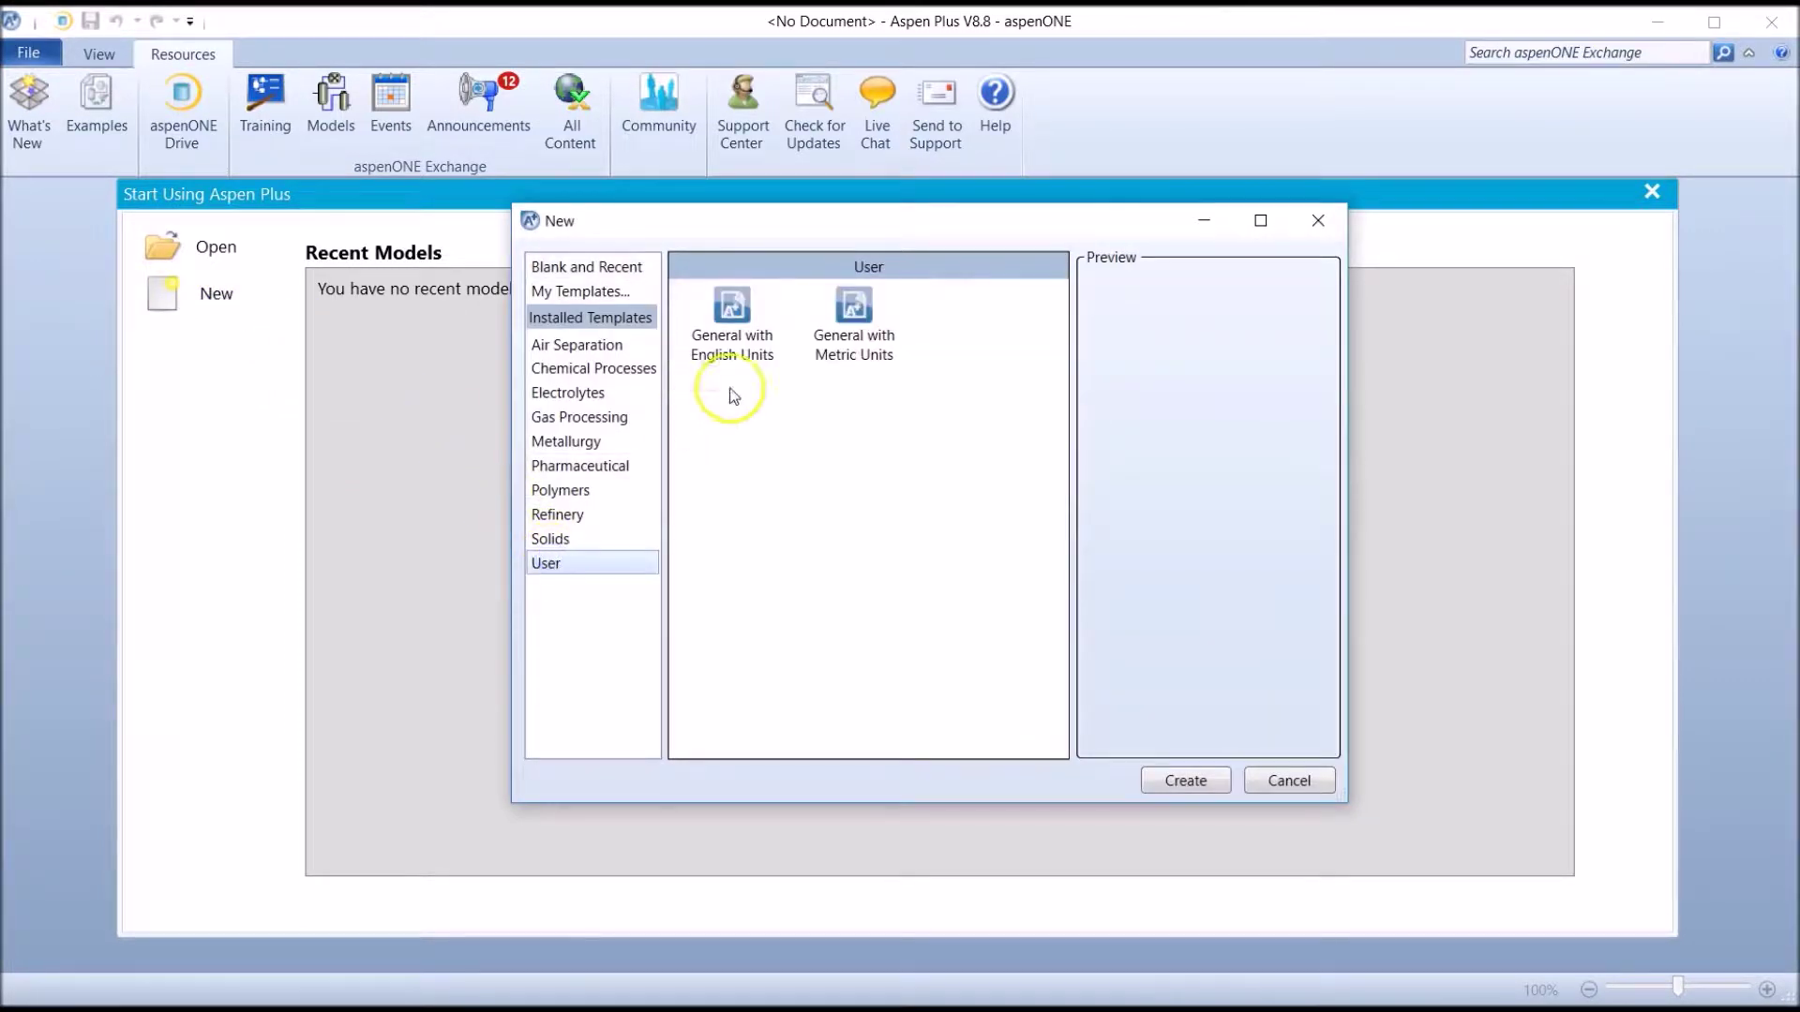
pyautogui.click(818, 328)
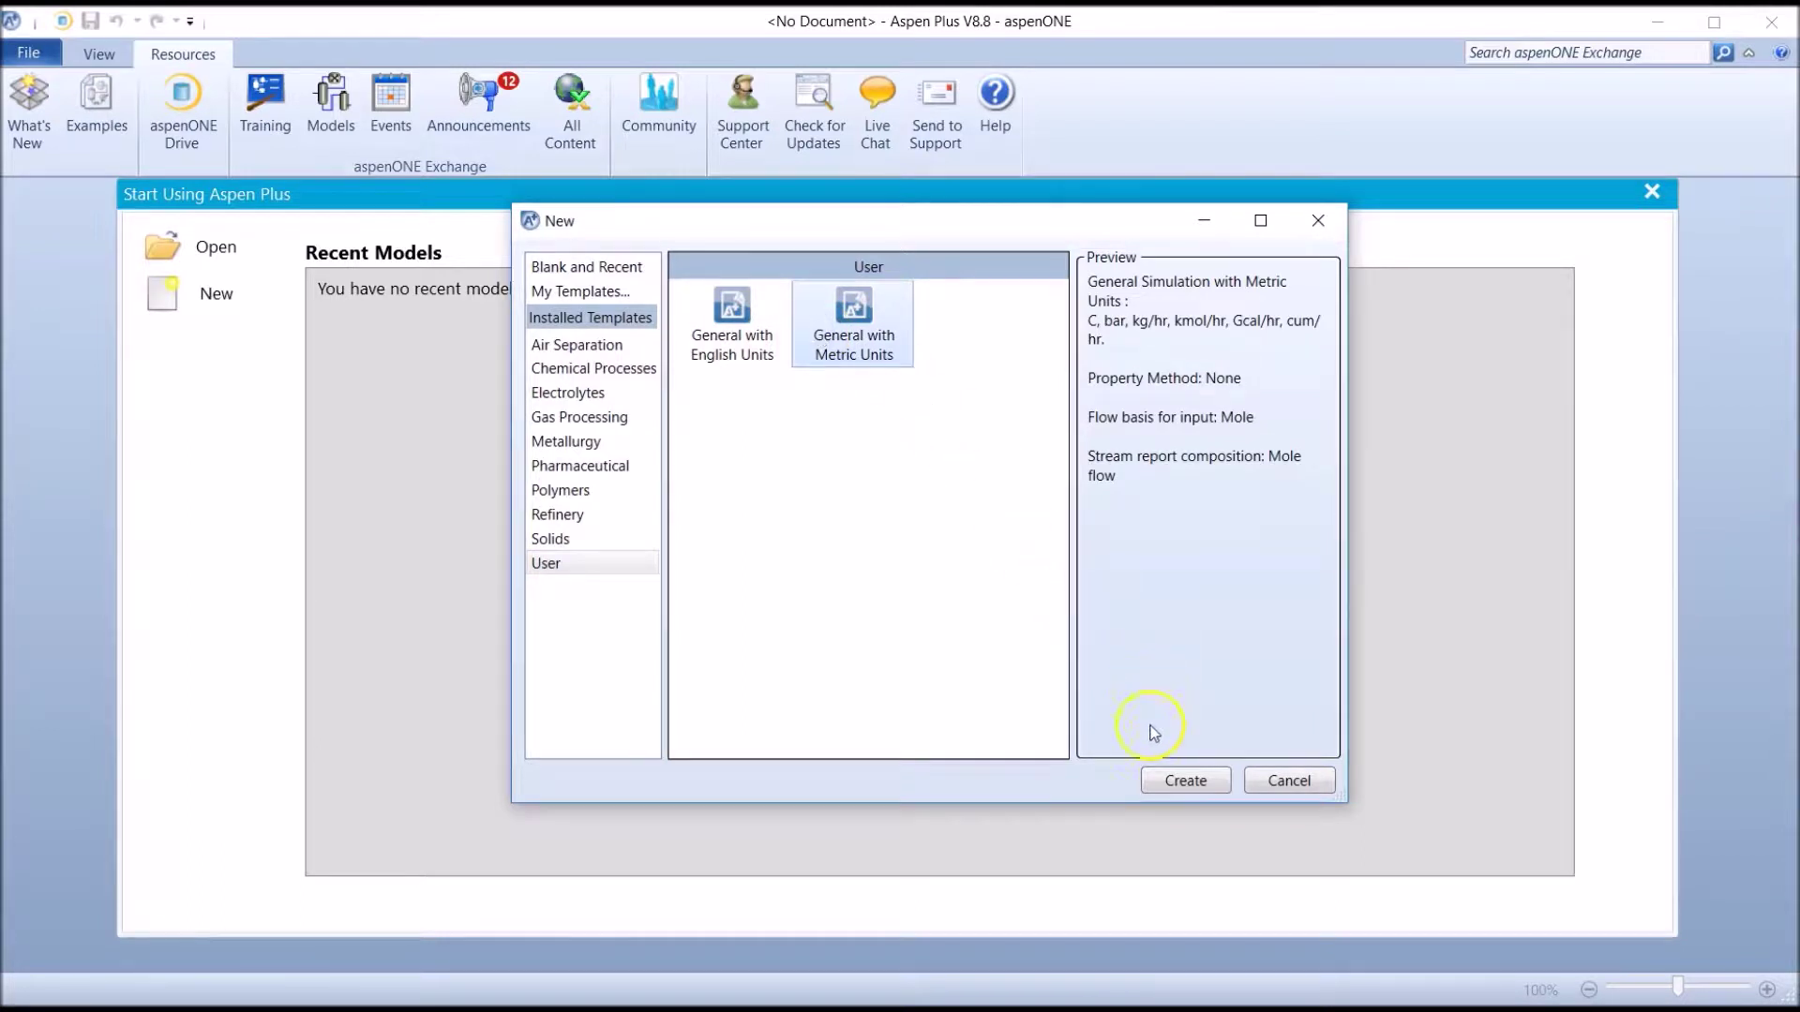
pyautogui.click(1183, 780)
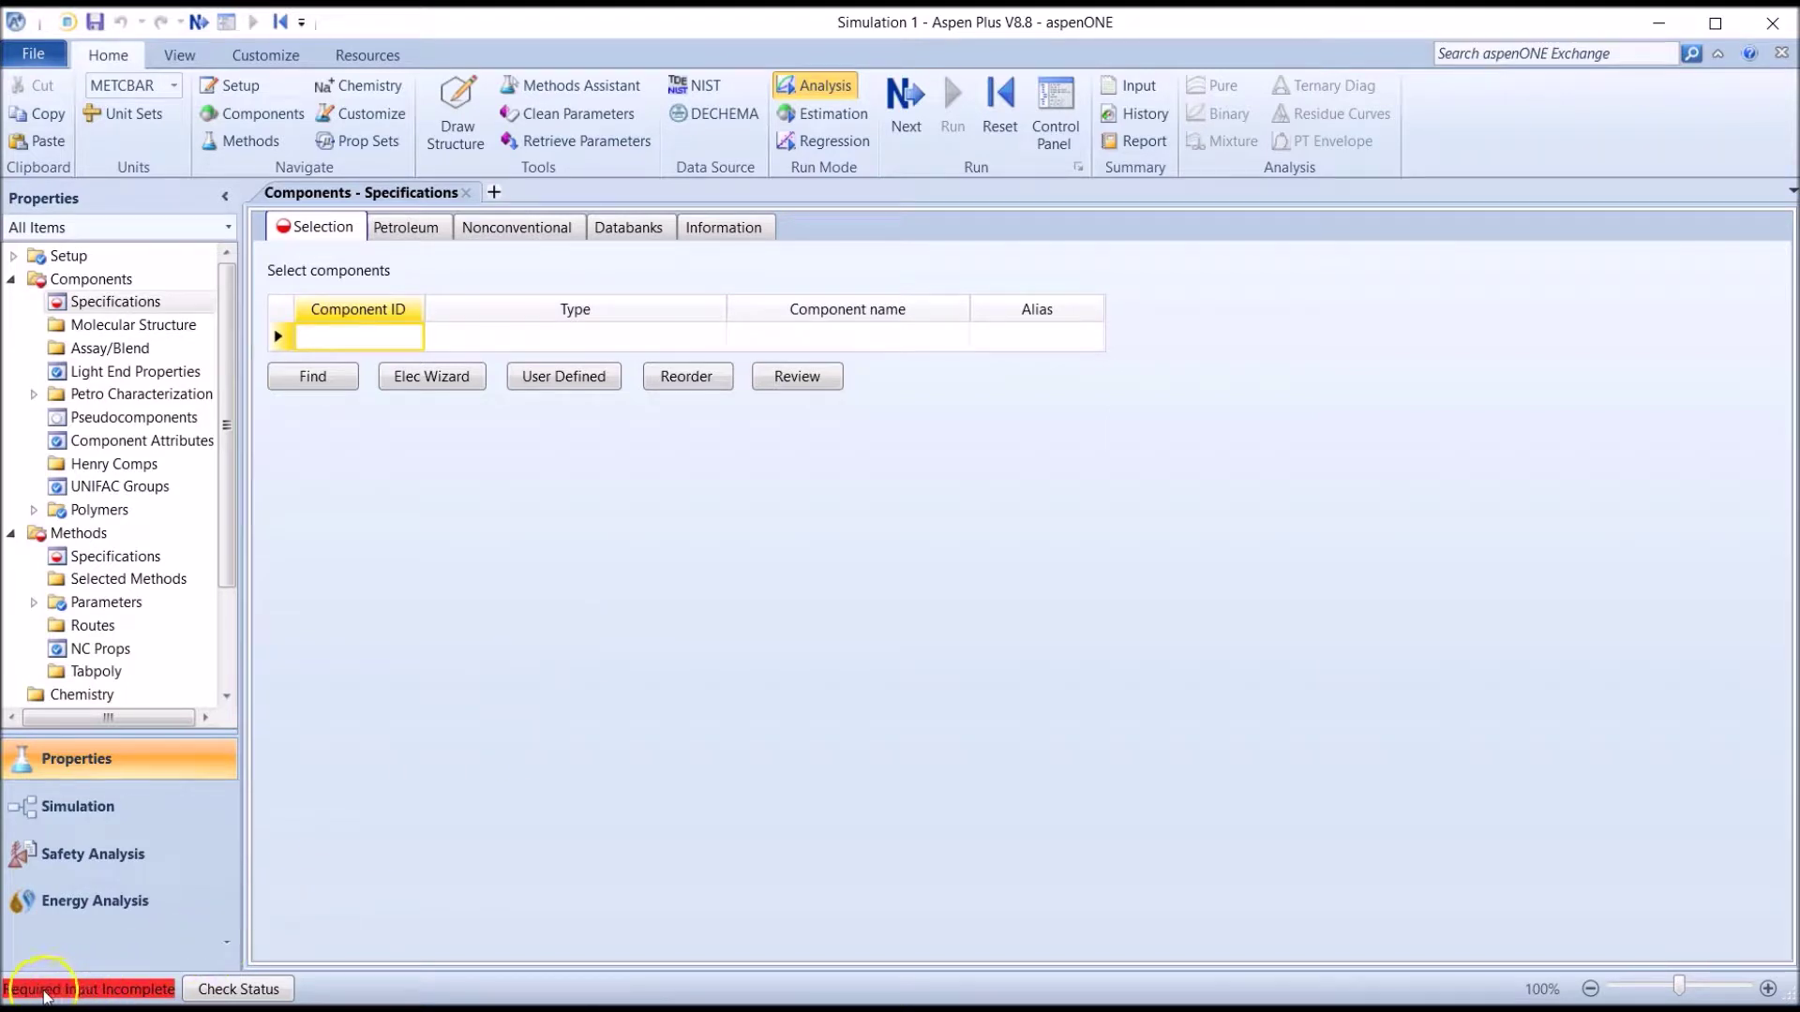
# Enter ETHANOL and WATER as the component IDs on the Components Specifications sheet.
pyautogui.click(115, 989)
pyautogui.write('ETHANOL')
pyautogui.press('Return')
pyautogui.write('WATER')
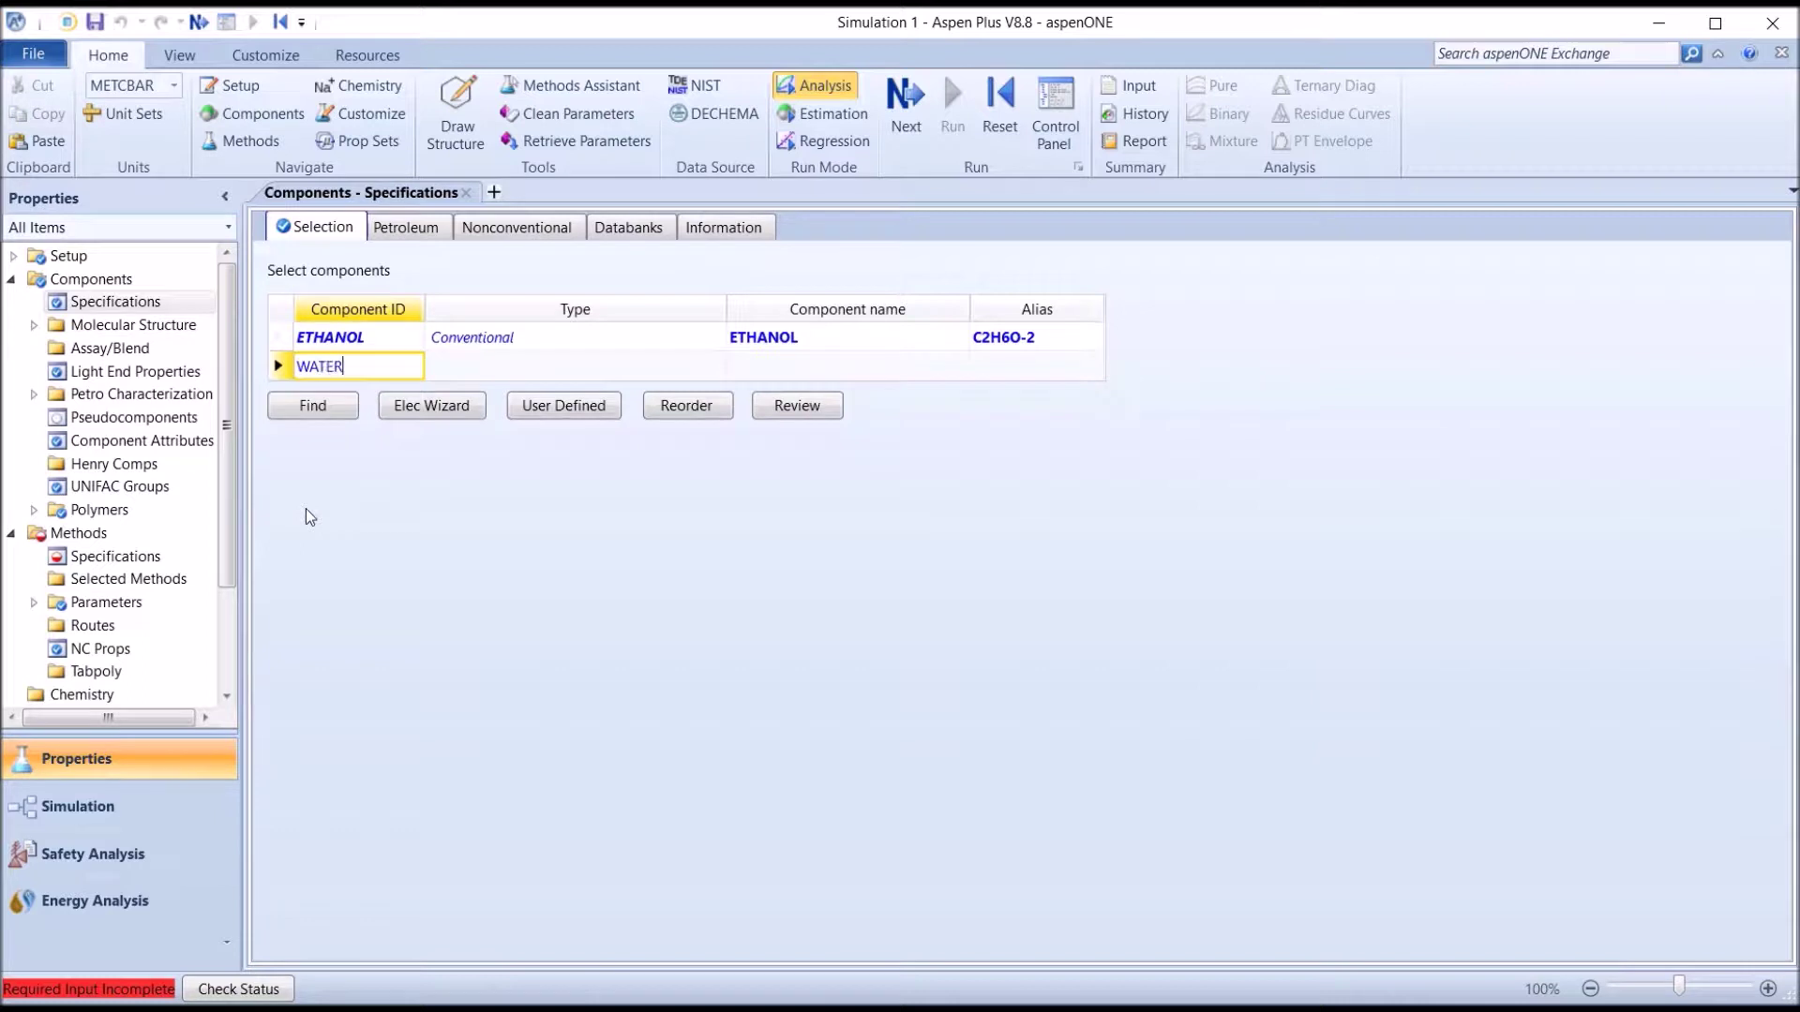
pyautogui.press('Return')
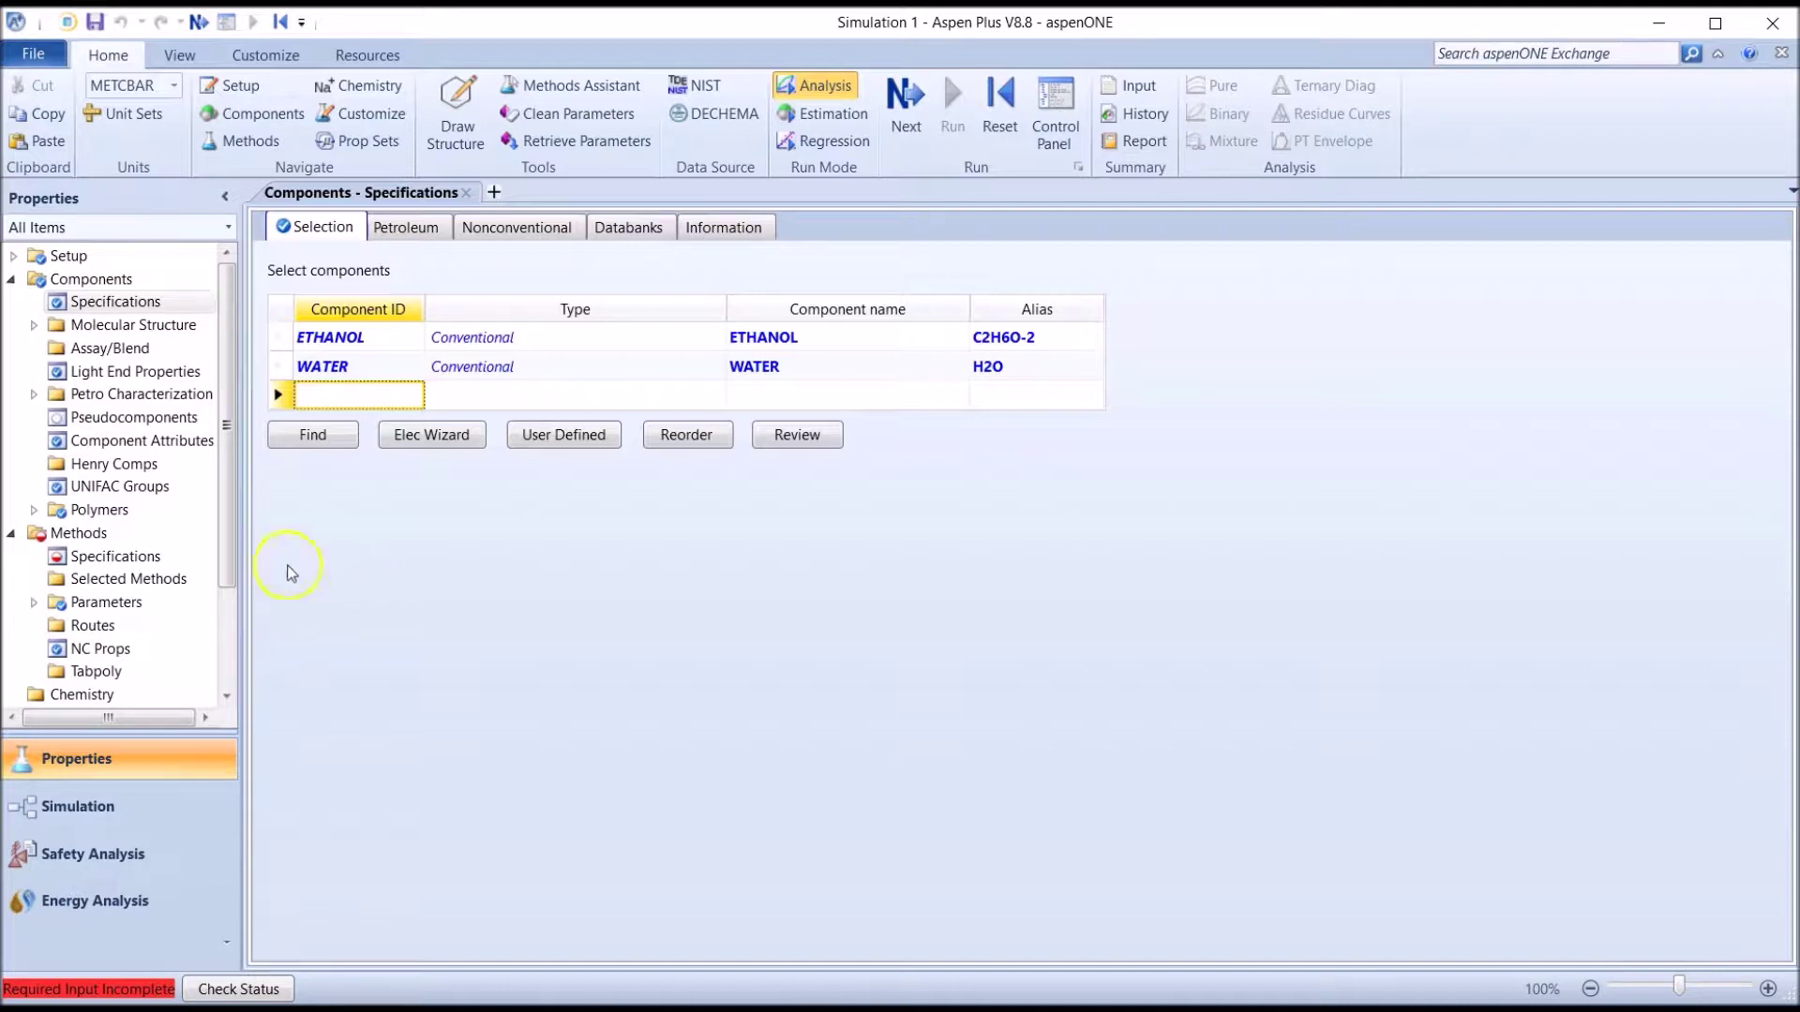
pyautogui.click(390, 544)
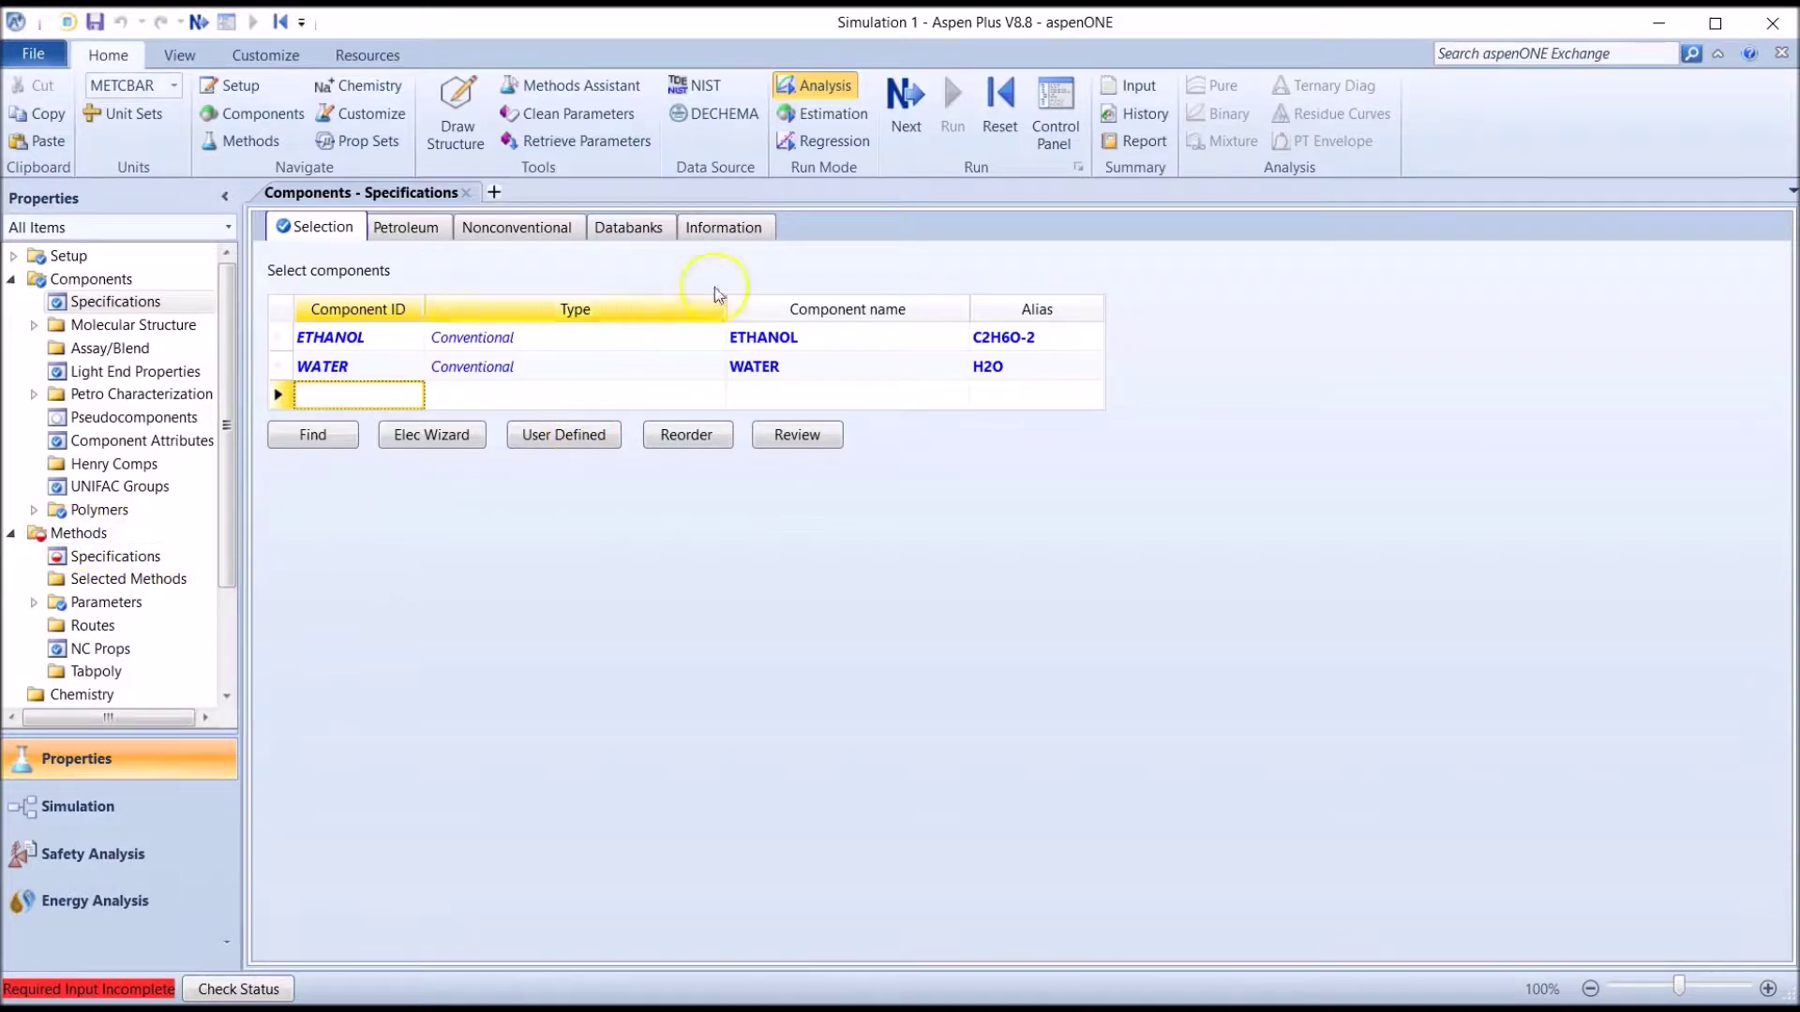
# Pick NRTL as the base method and bring up the ETHANOL–WATER NRTL binary parameters.
pyautogui.click(916, 111)
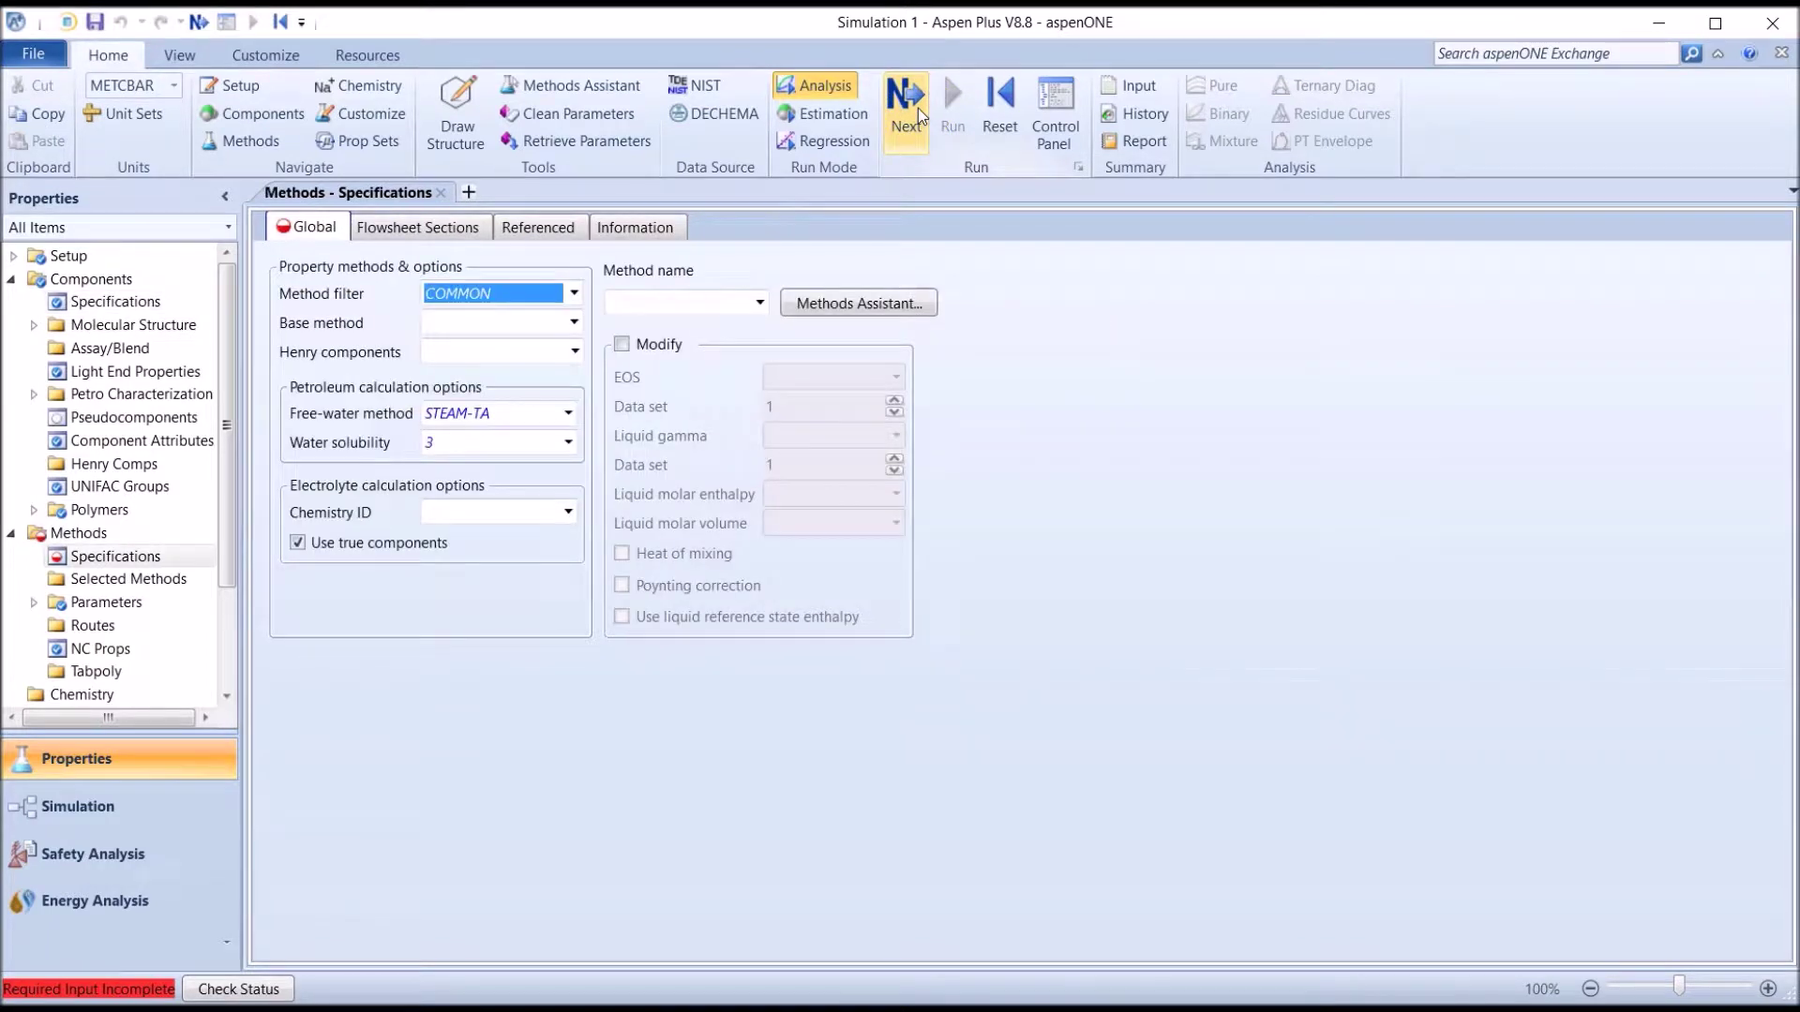
pyautogui.click(1008, 448)
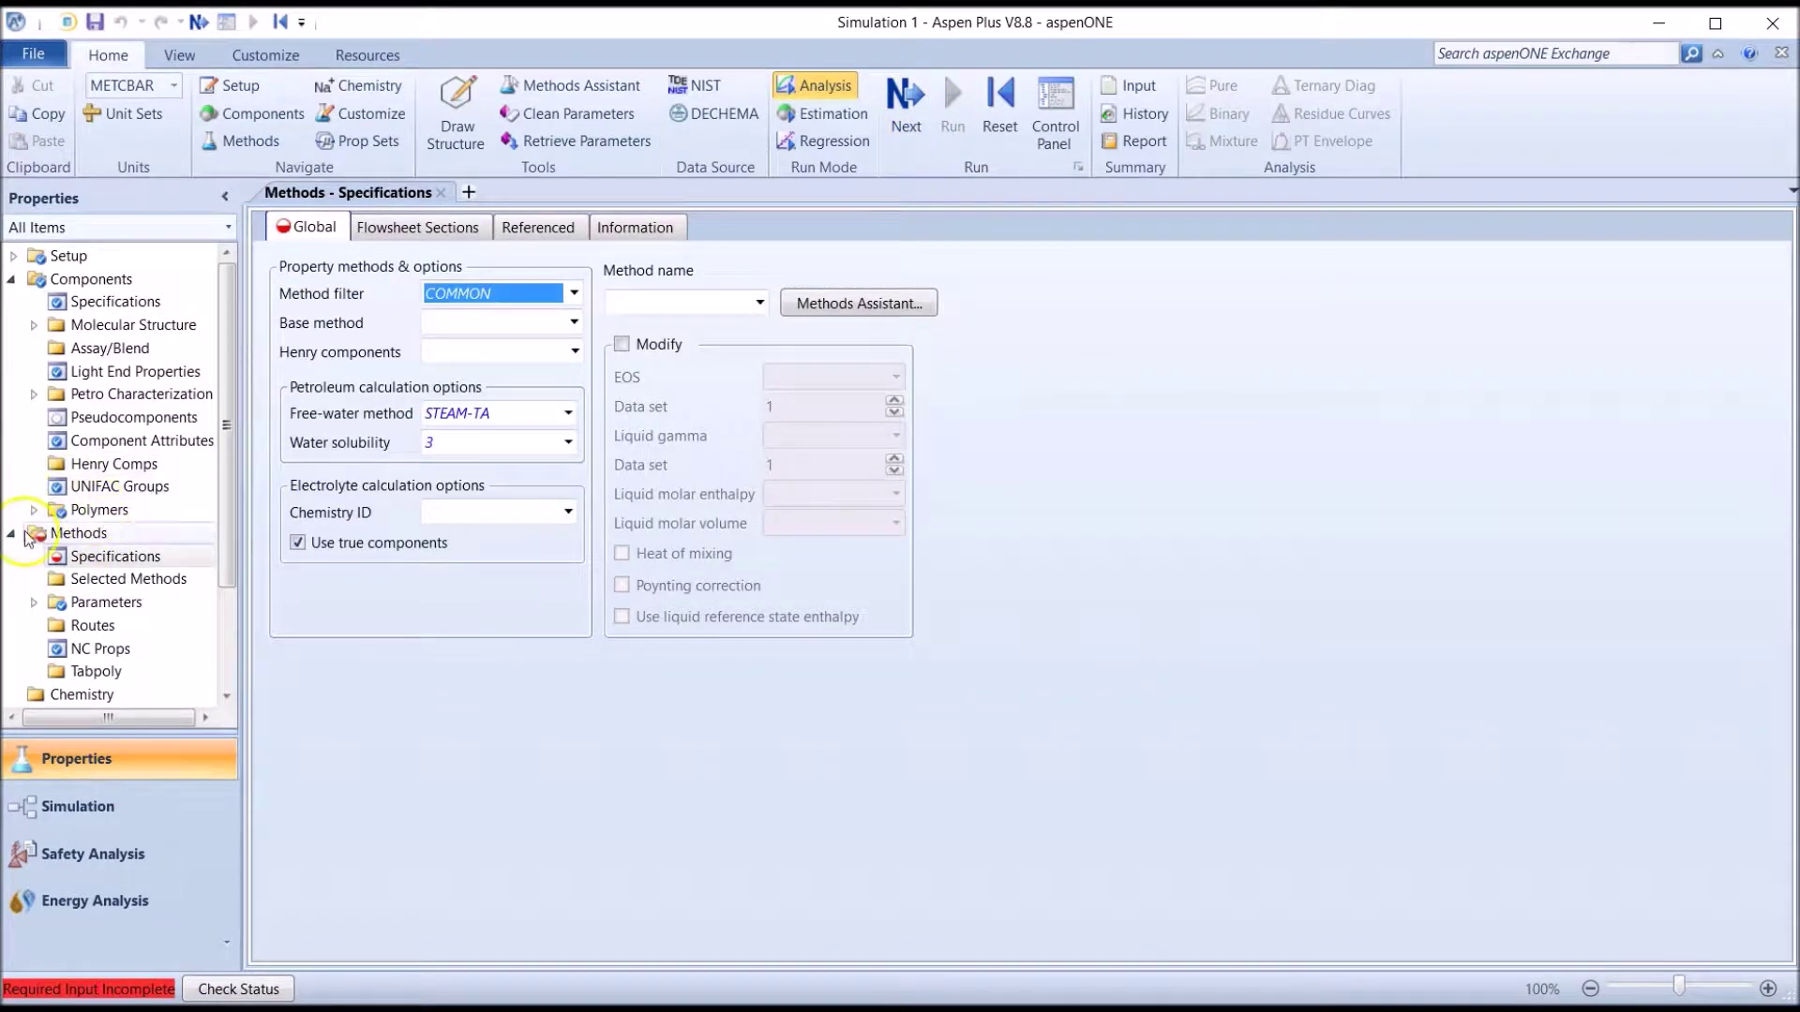
pyautogui.click(132, 574)
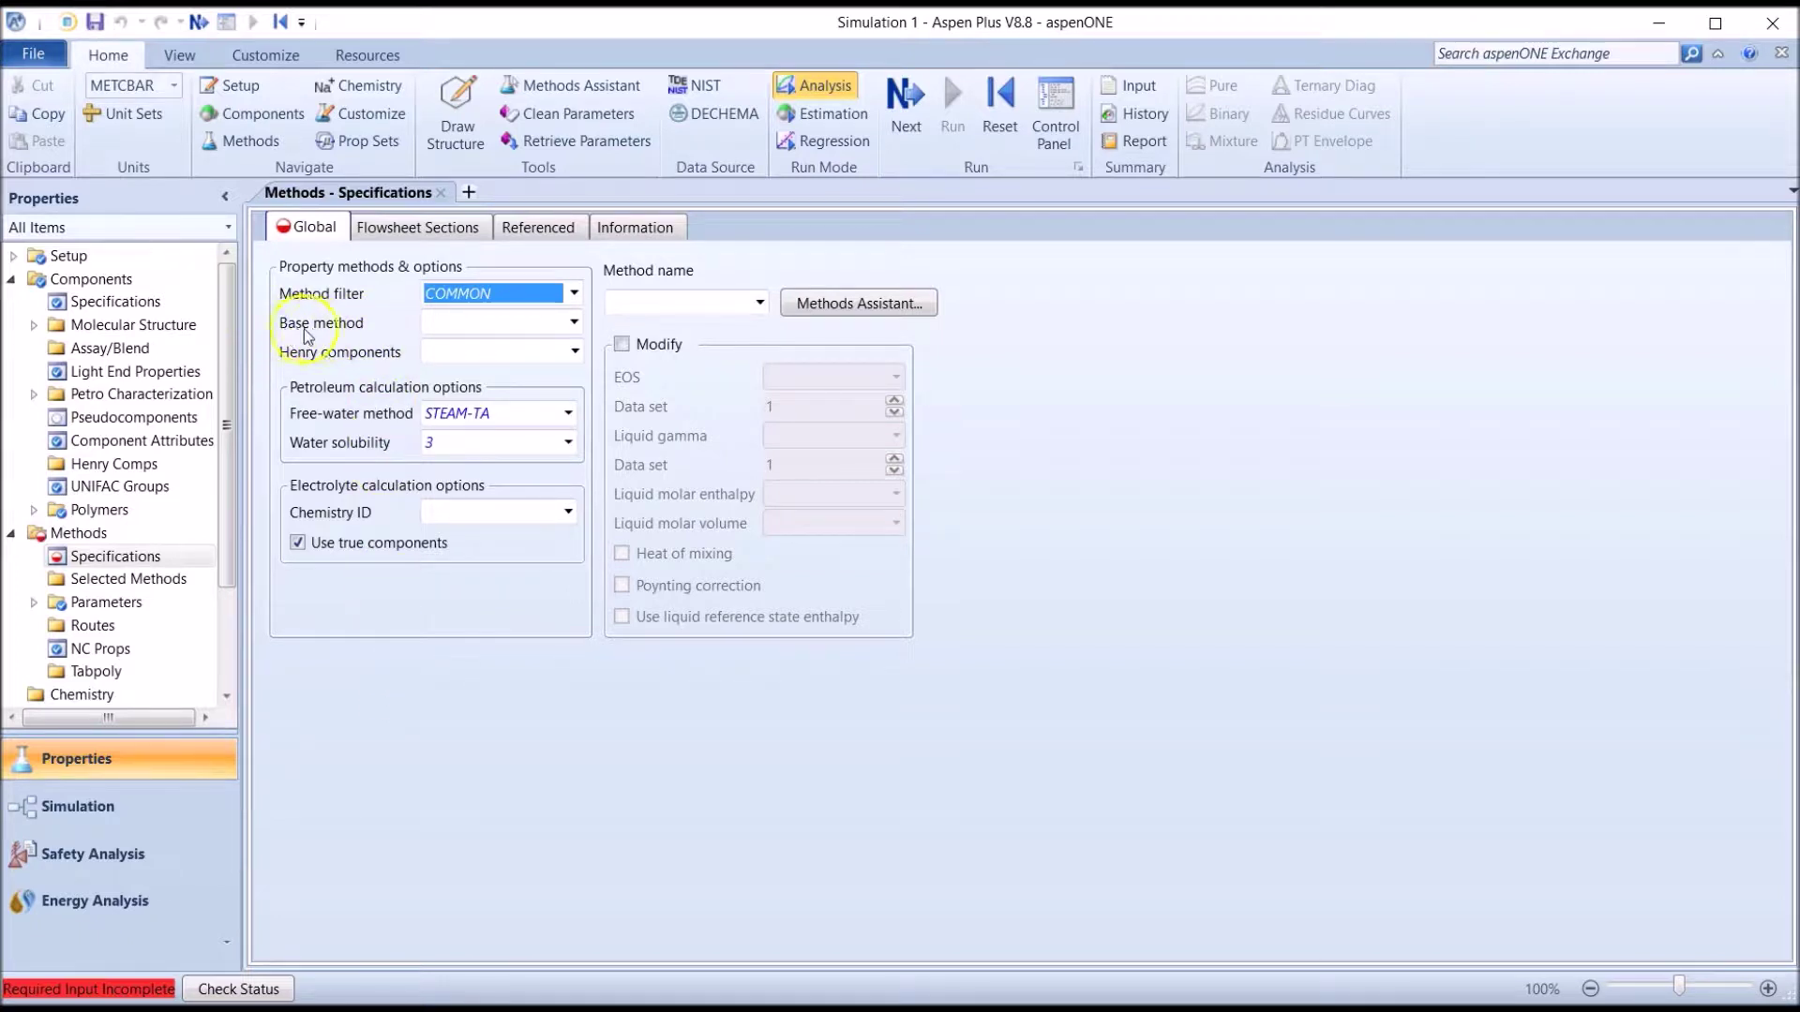
pyautogui.click(573, 323)
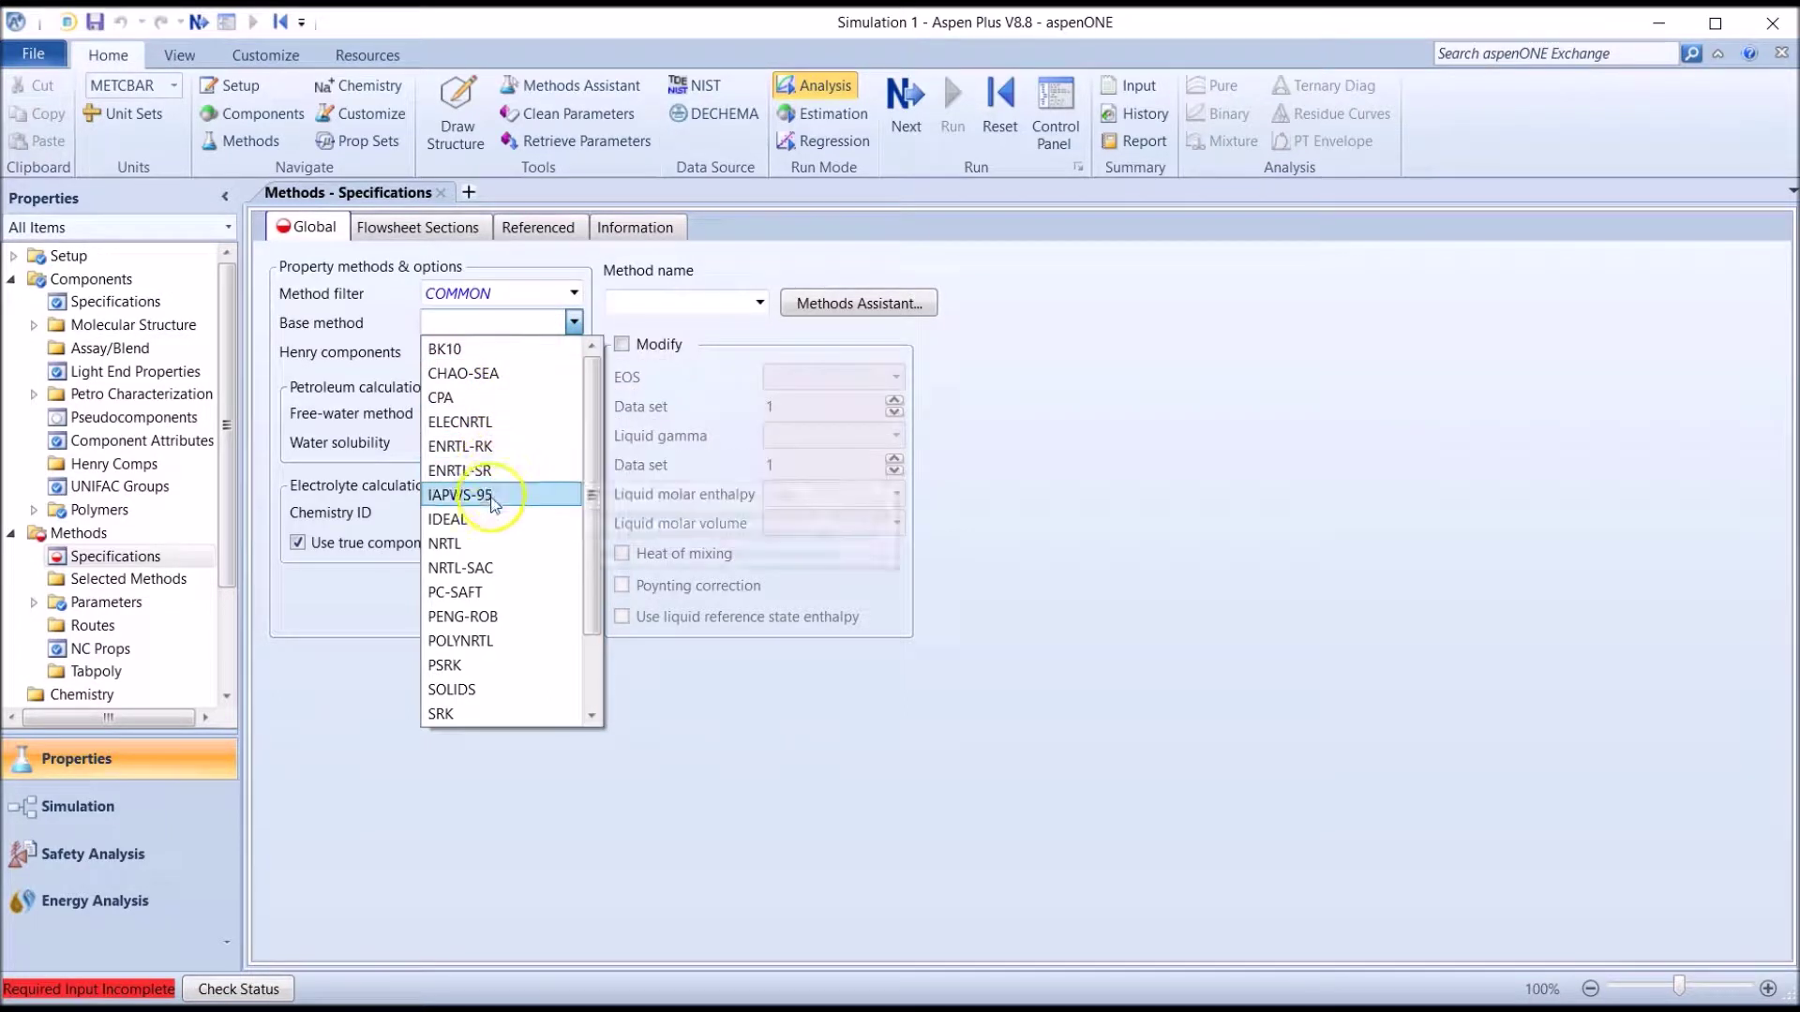
pyautogui.click(496, 545)
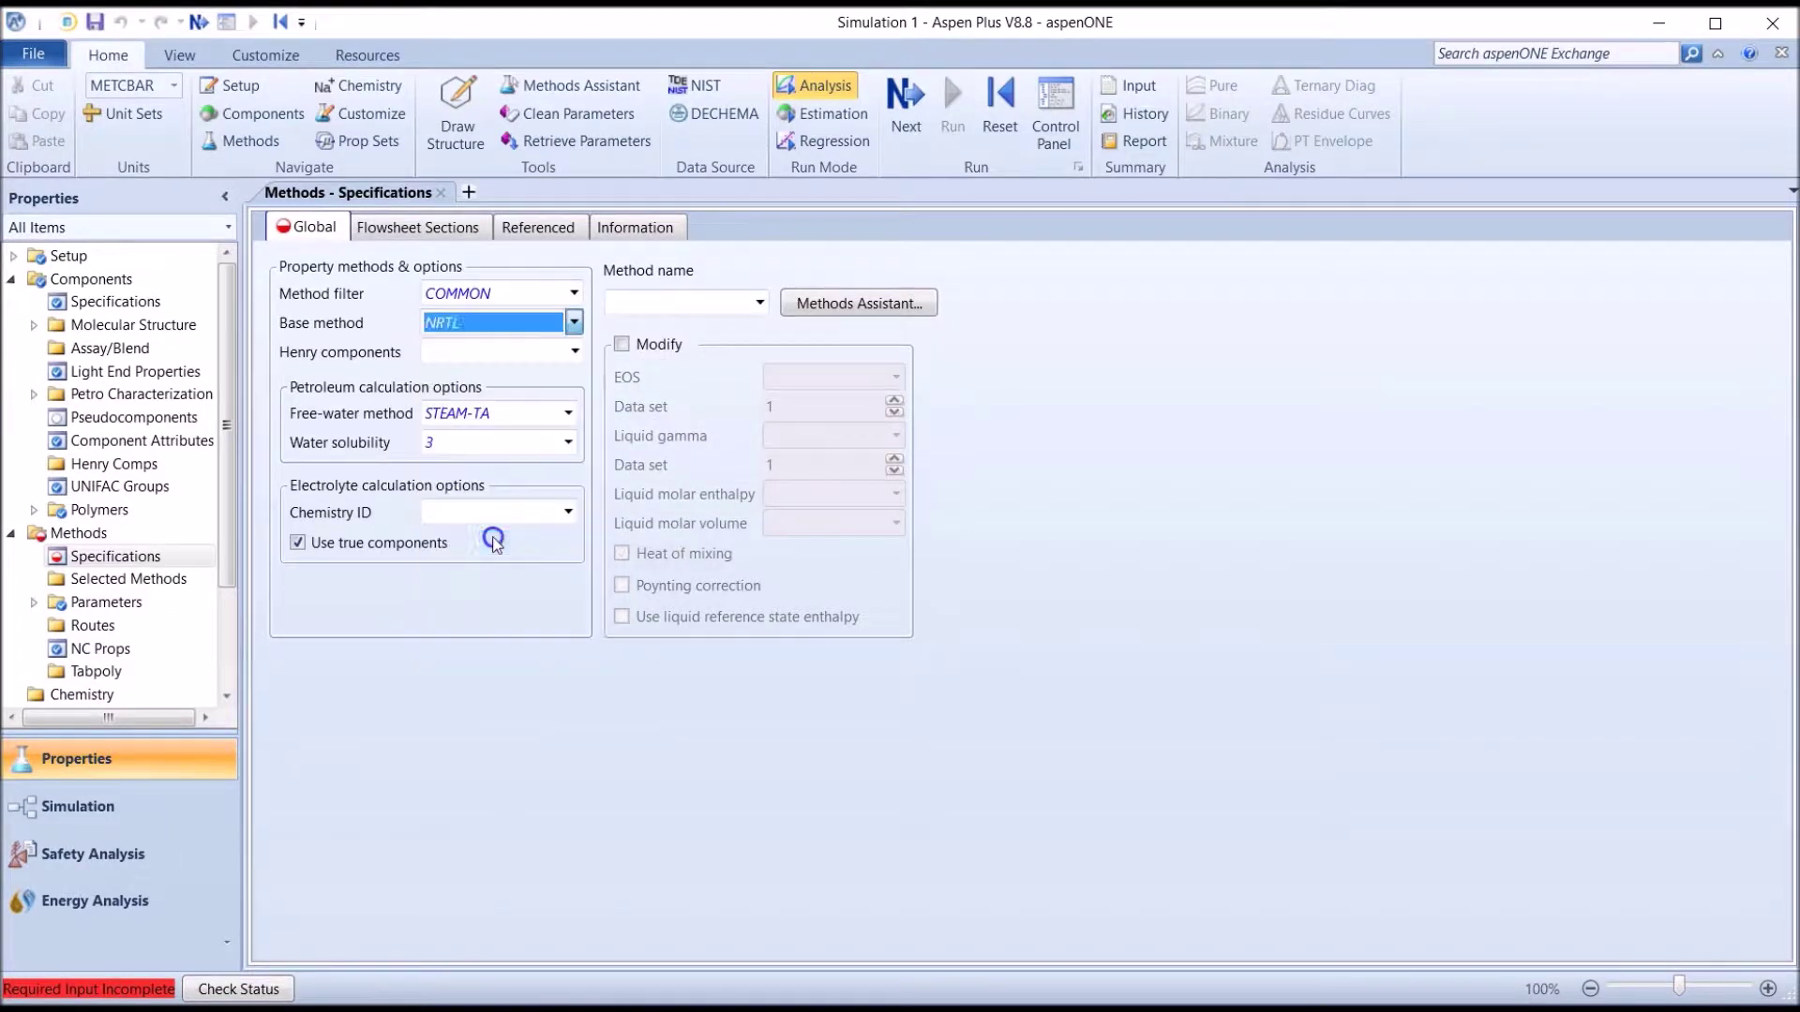
pyautogui.click(915, 135)
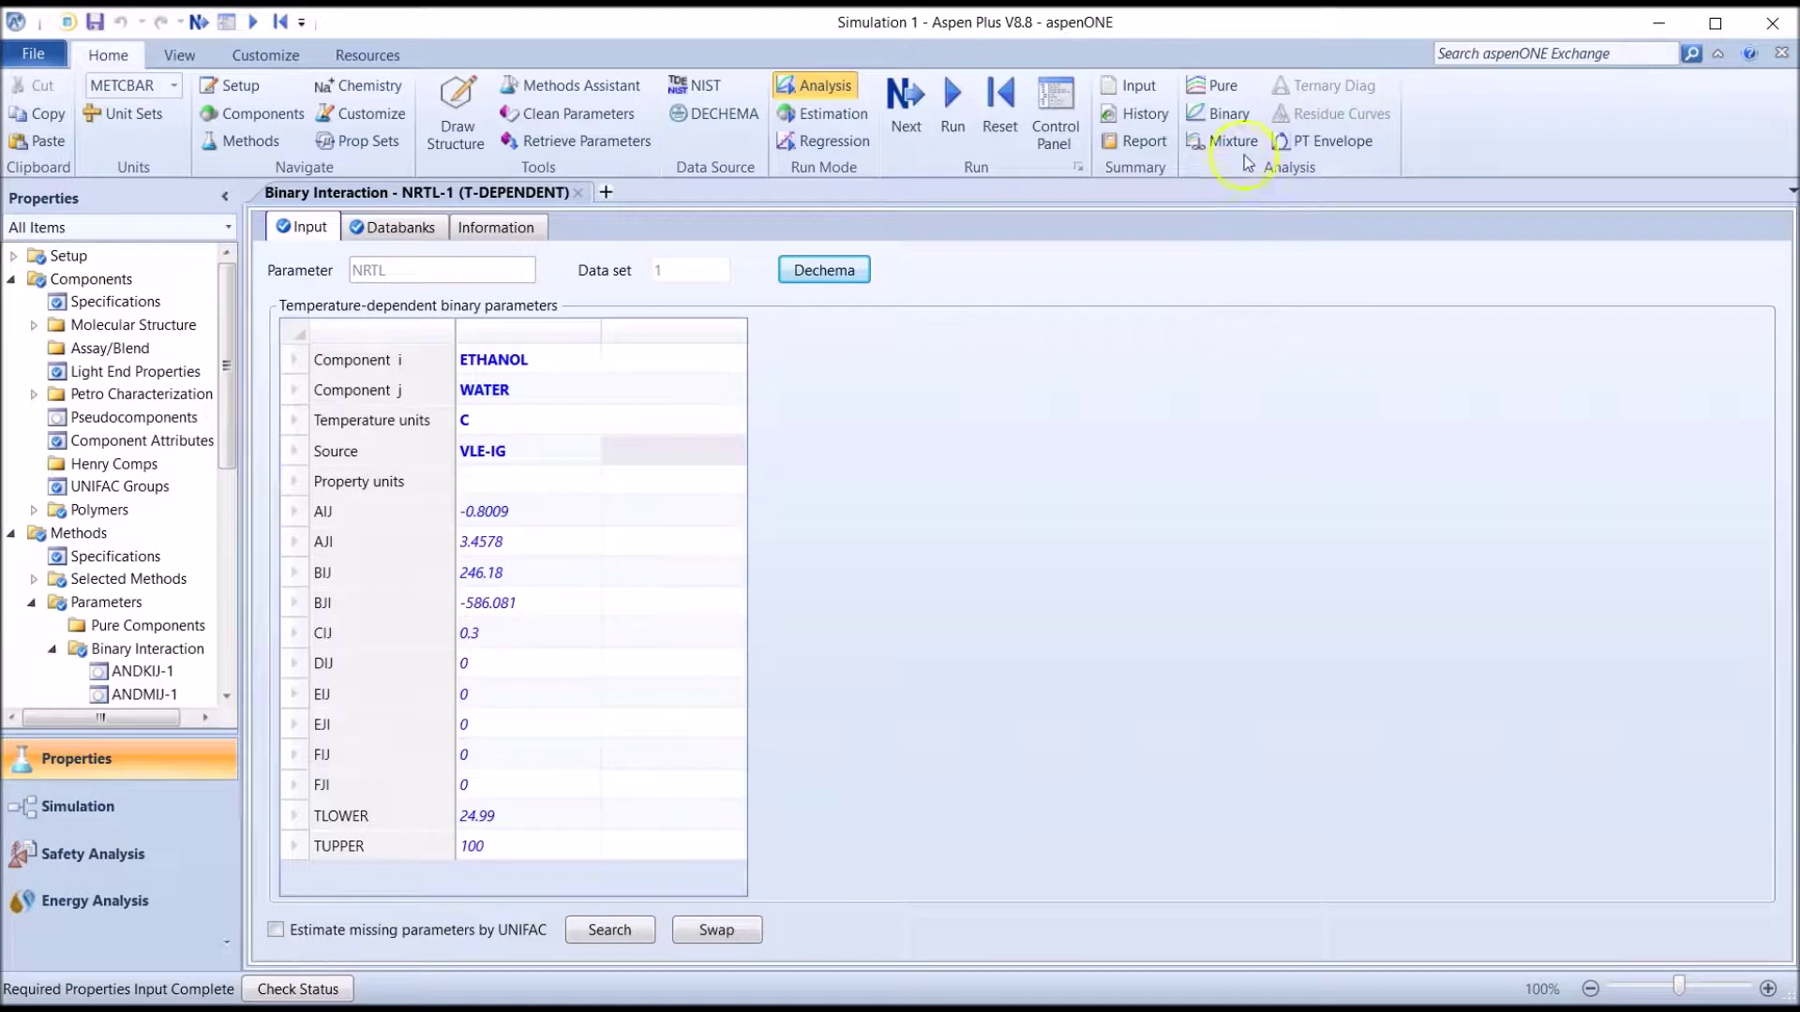
# Run a Txy binary analysis of ETHANOL/WATER with Vapor-Liquid valid phases.
pyautogui.click(1230, 120)
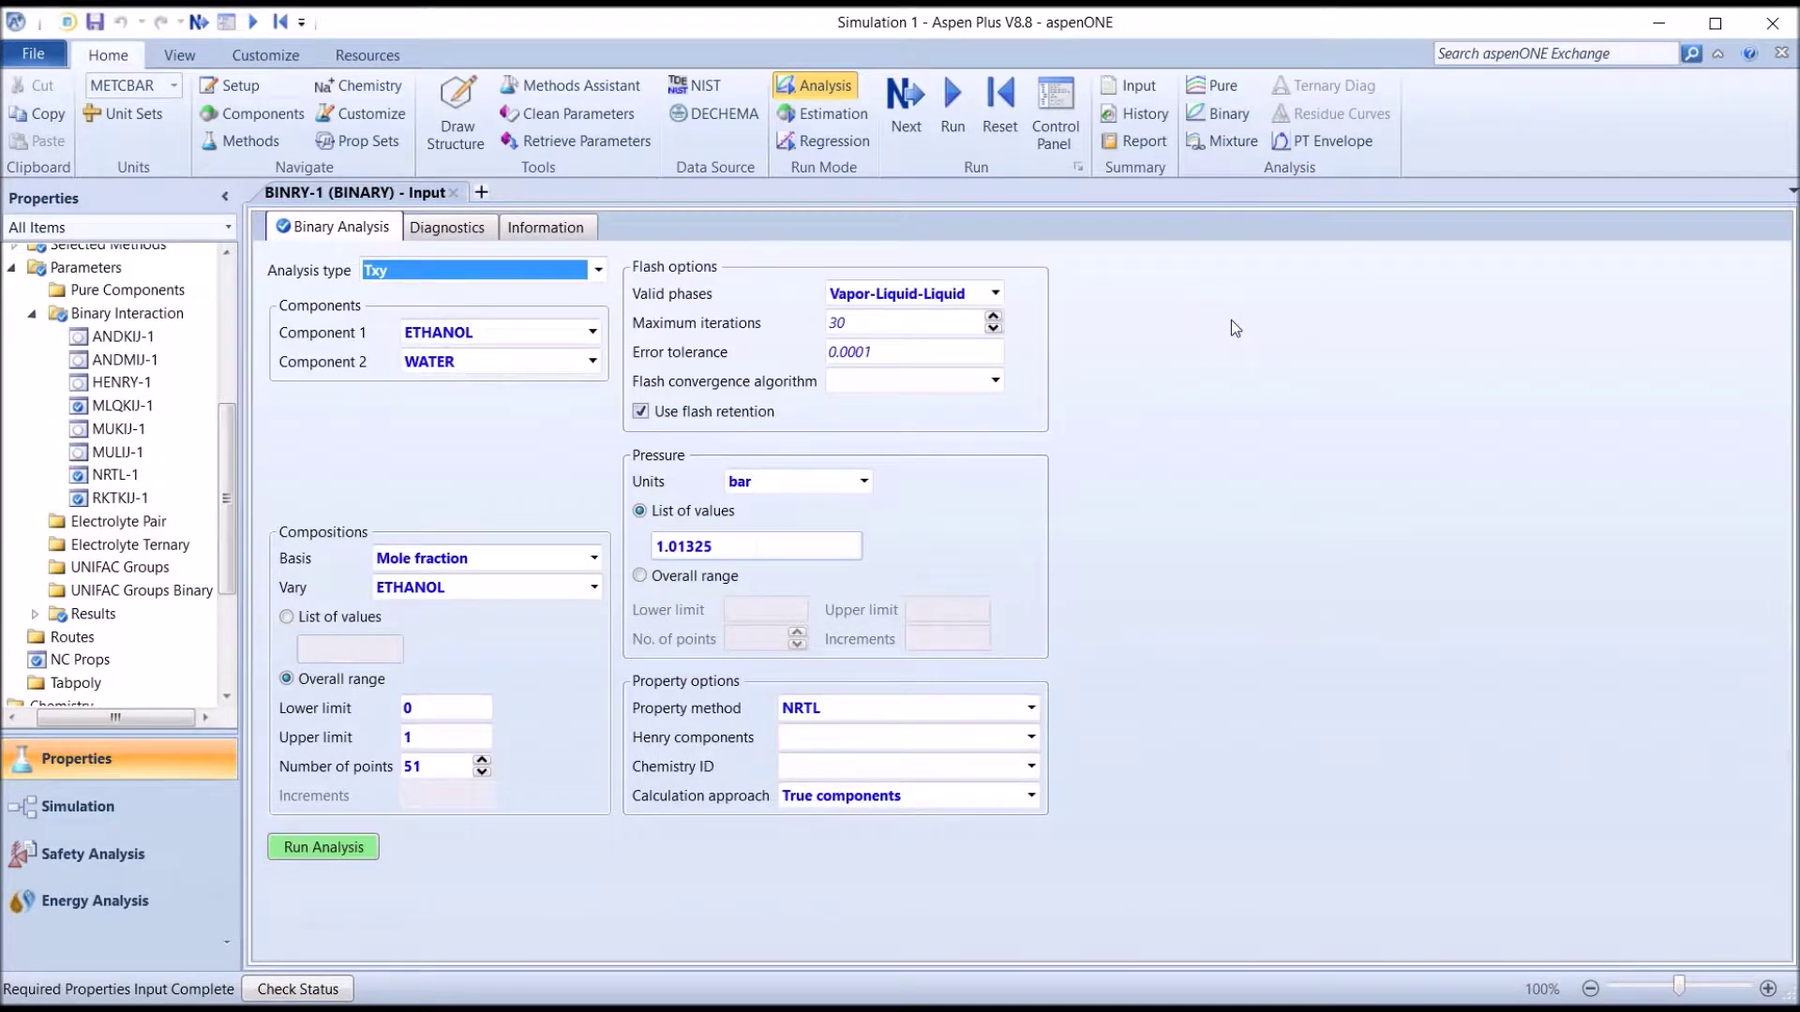
pyautogui.click(597, 273)
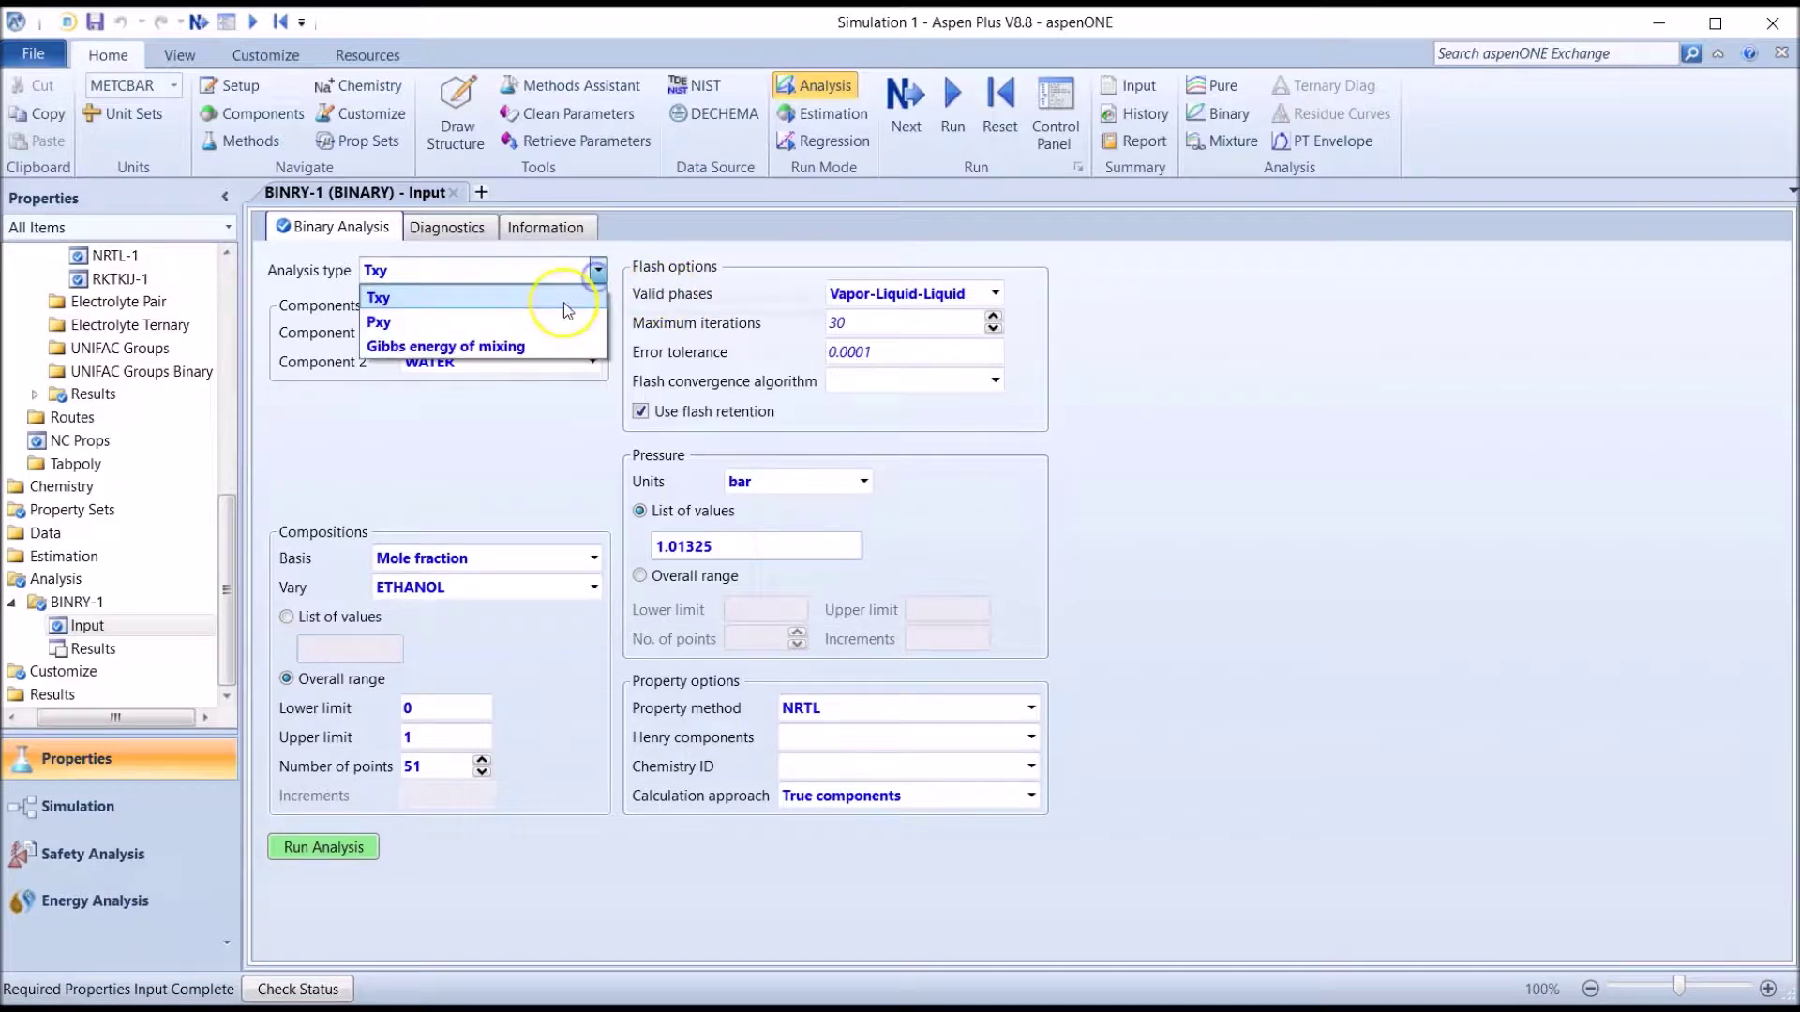
pyautogui.click(542, 298)
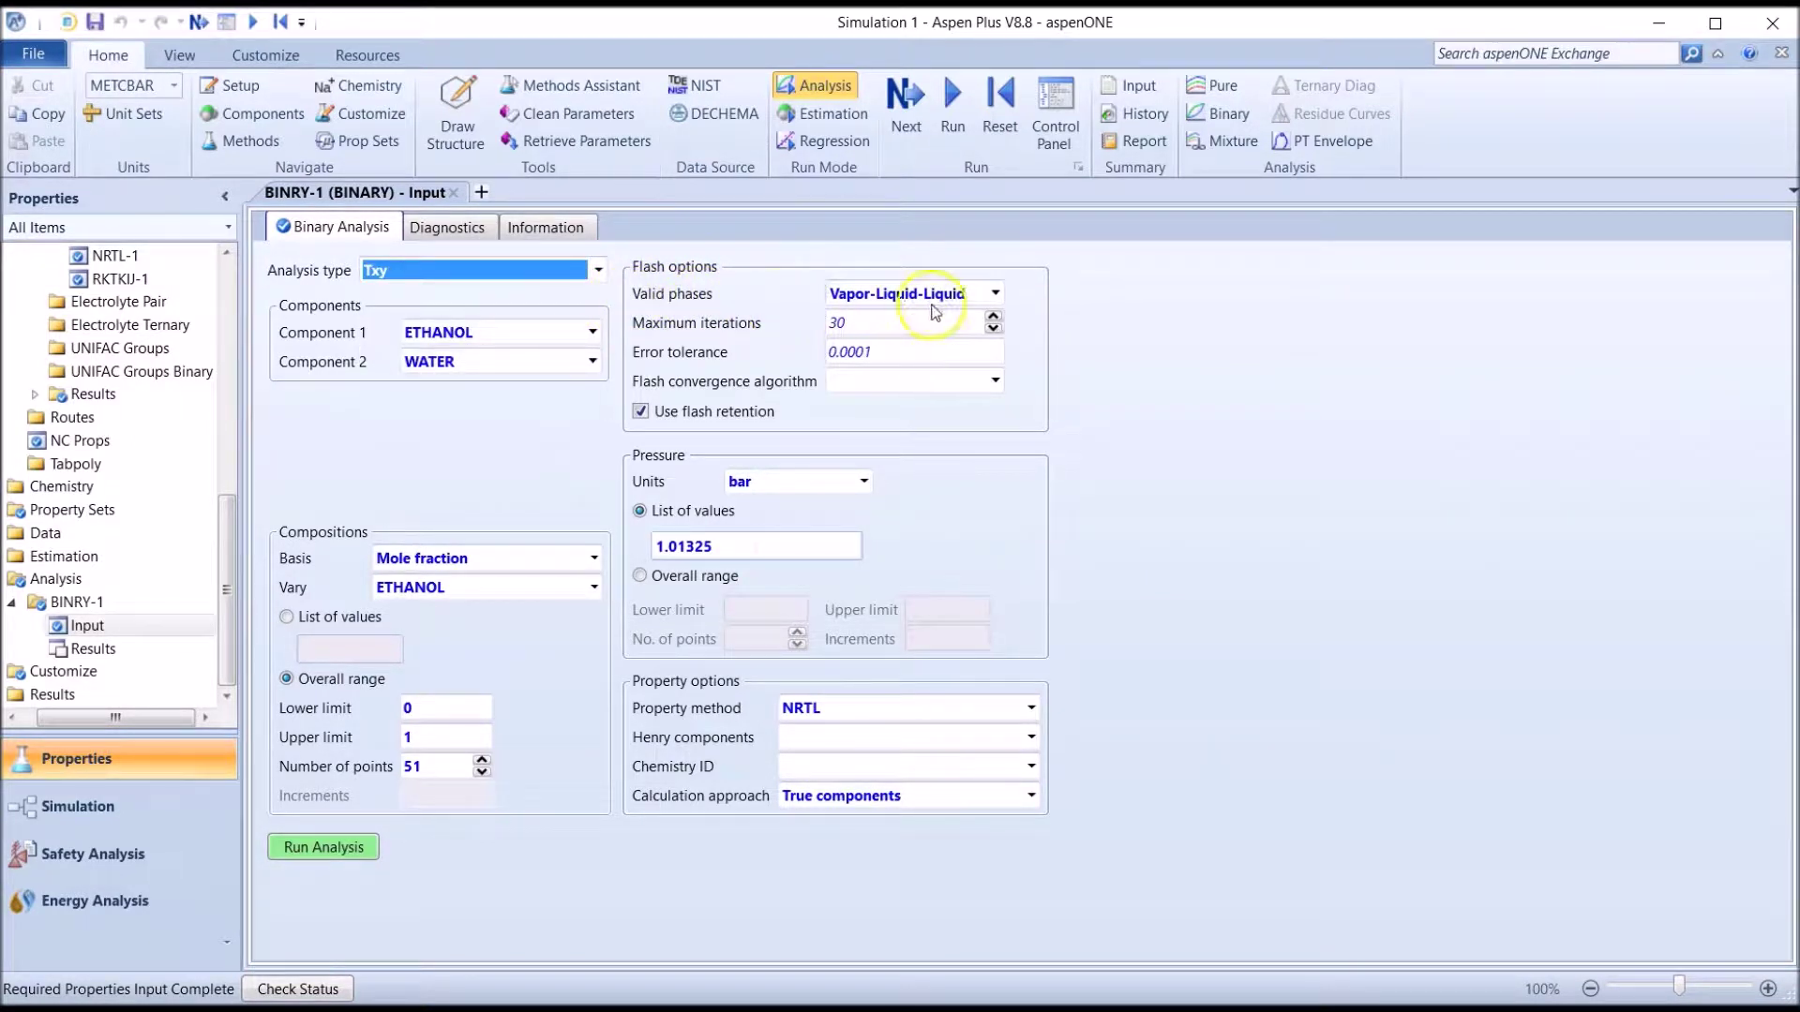
pyautogui.click(996, 293)
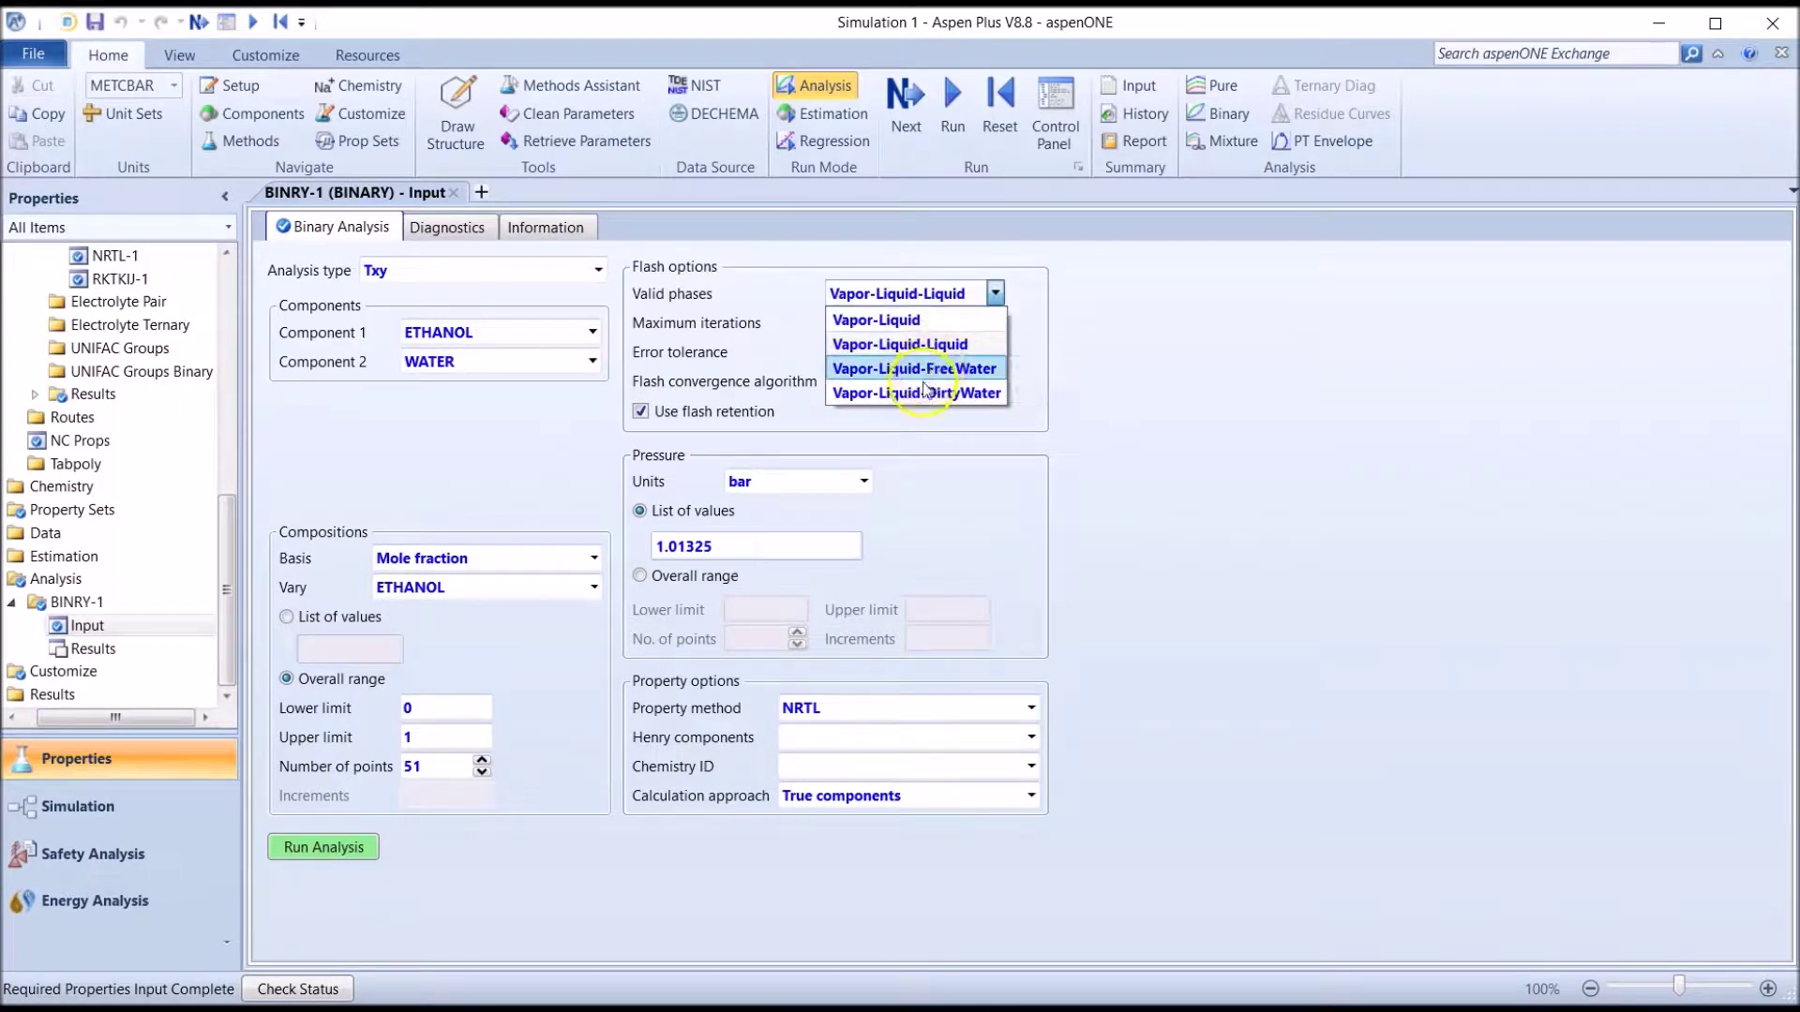
pyautogui.click(908, 320)
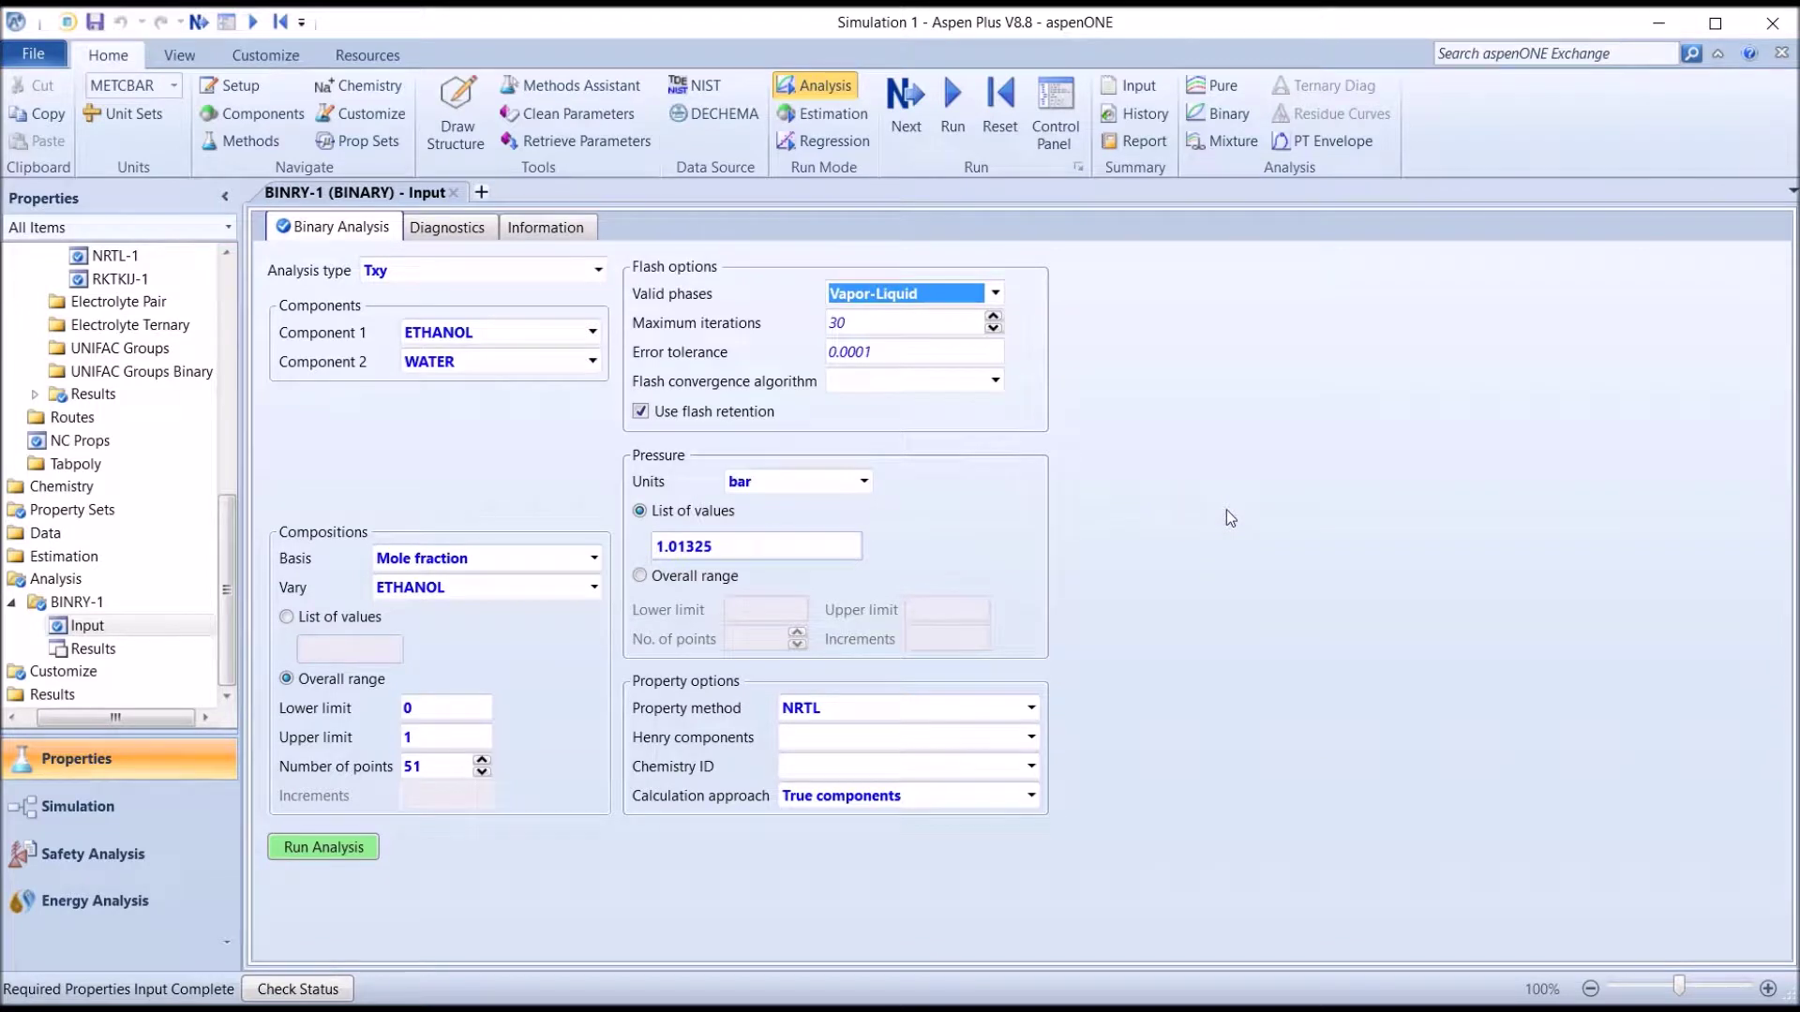
pyautogui.click(348, 850)
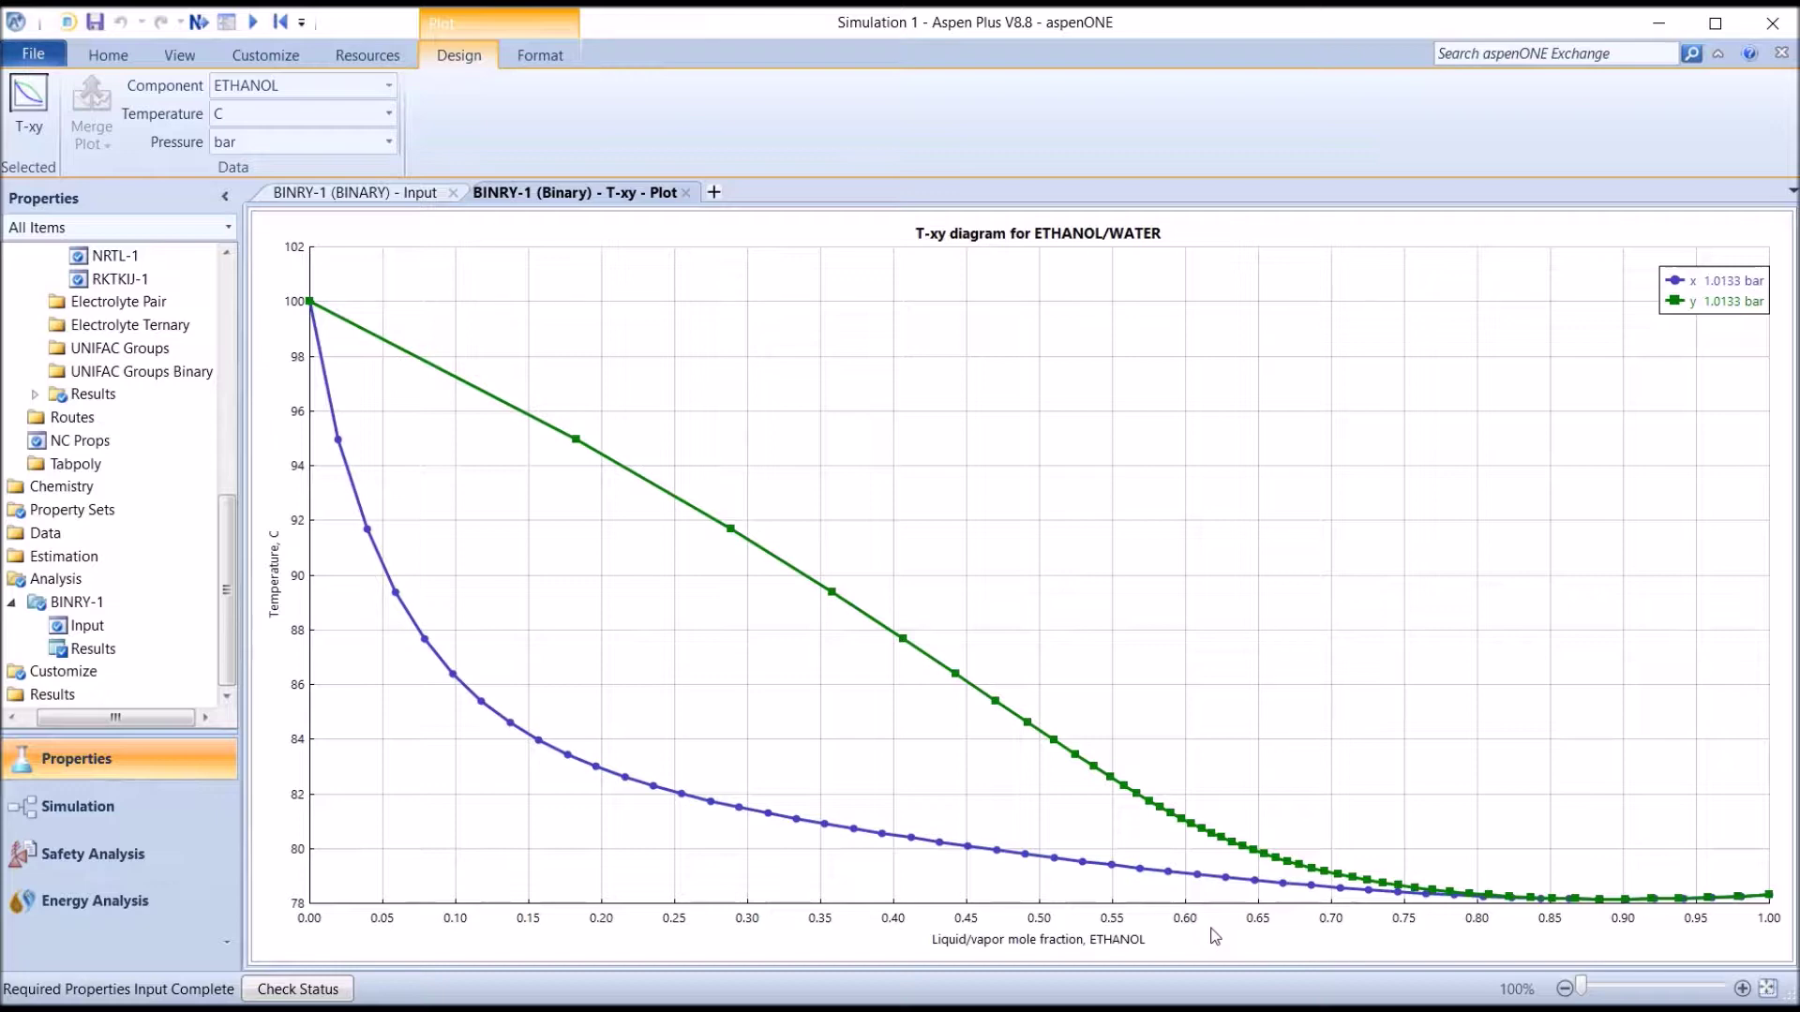
# Open the BINRY-1 Results table of temperatures, K-values and mole fractions.
pyautogui.click(91, 647)
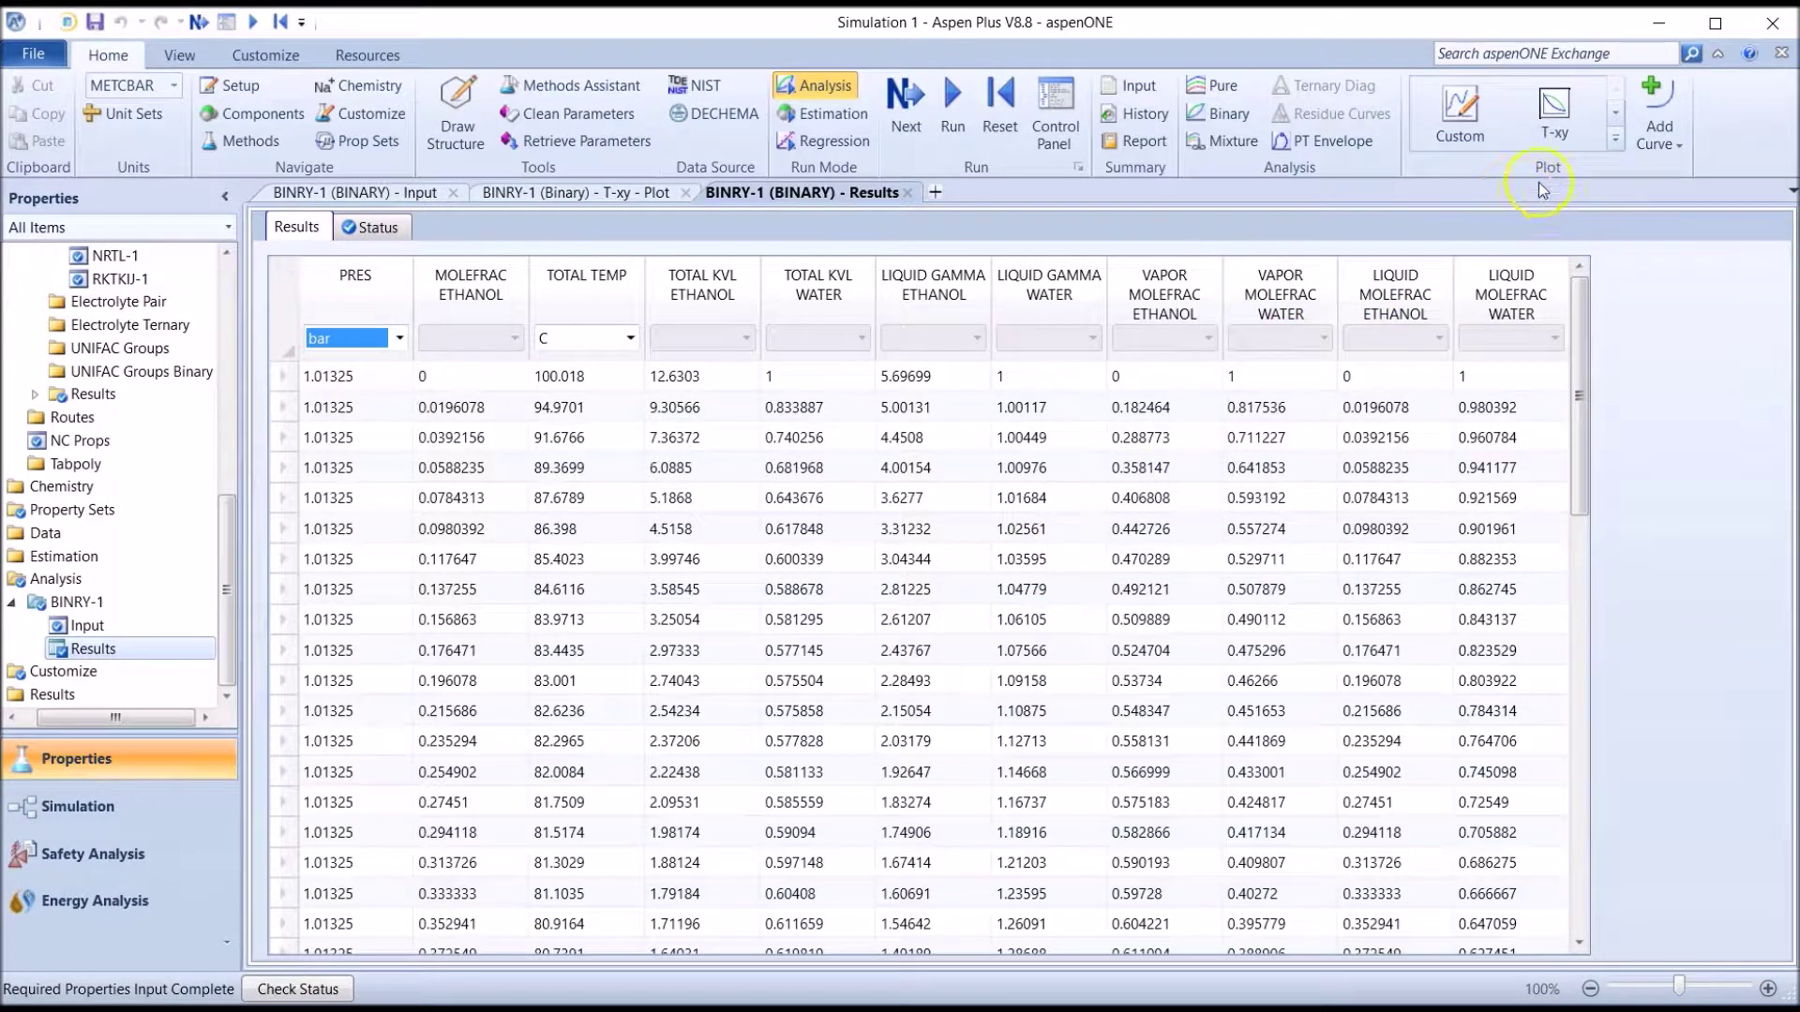
# Plot the ethanol/water y-x diagram, then close it.
pyautogui.click(1616, 138)
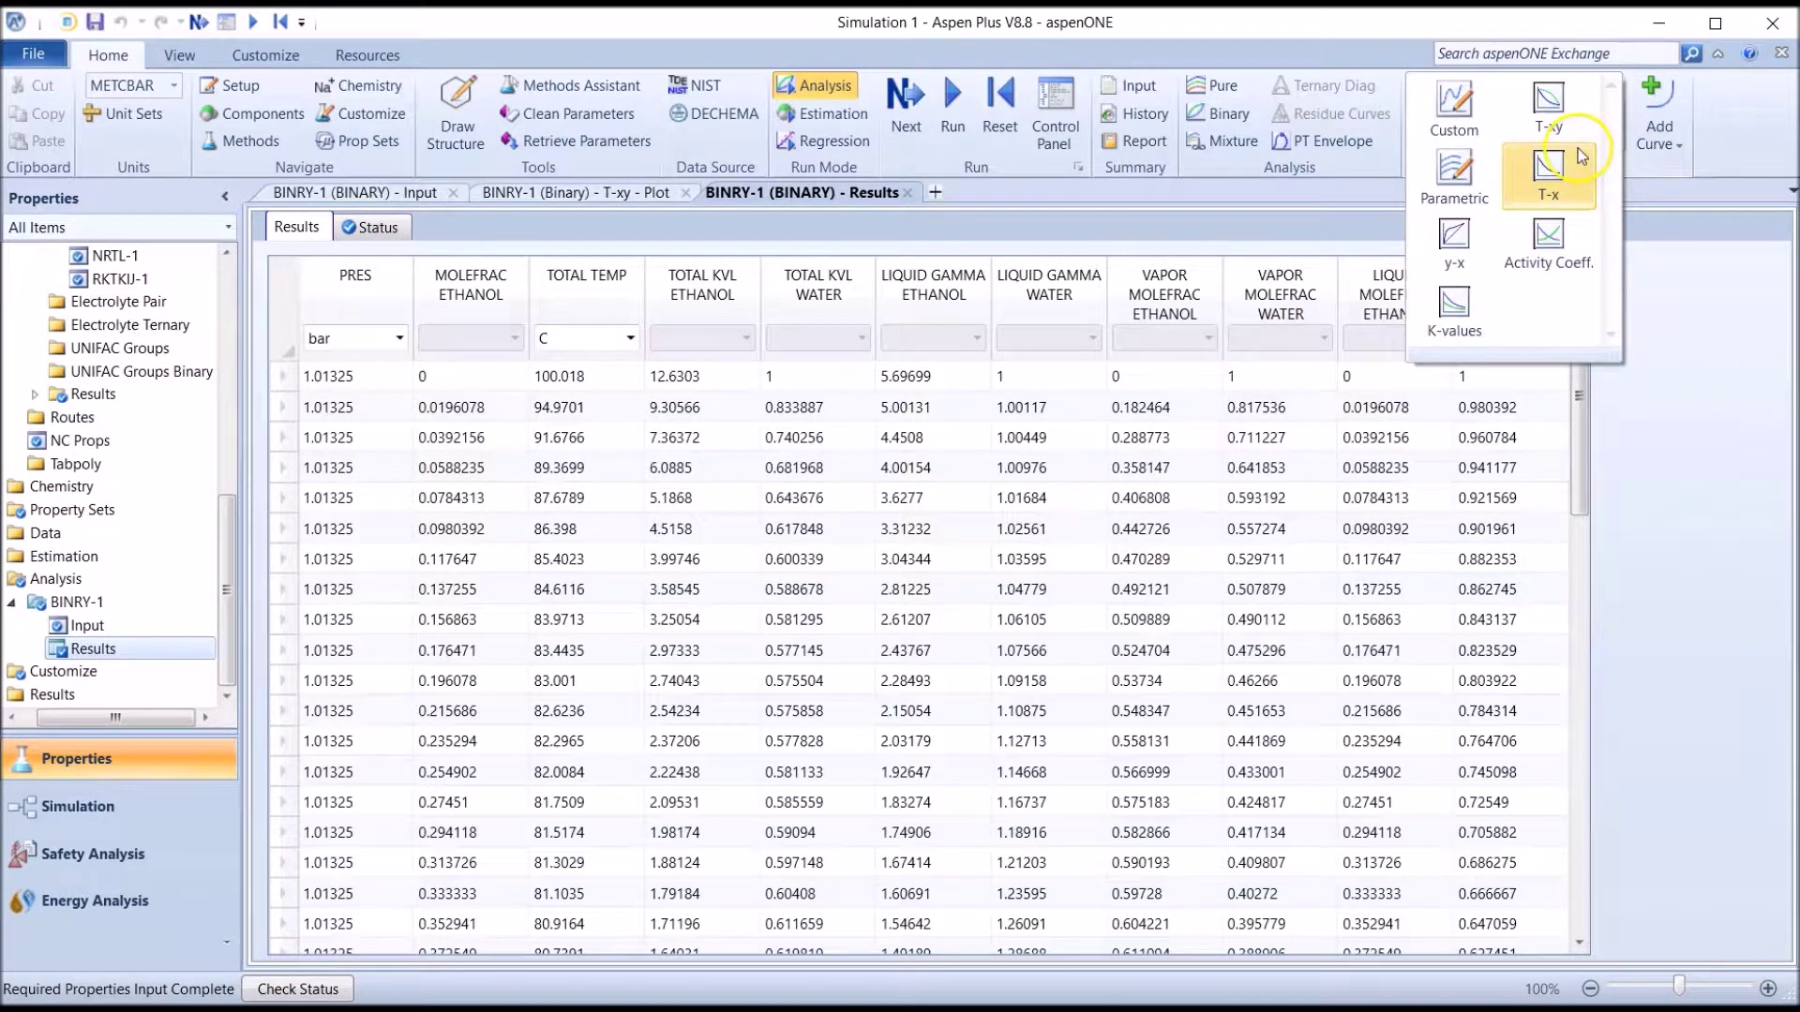
pyautogui.click(1454, 246)
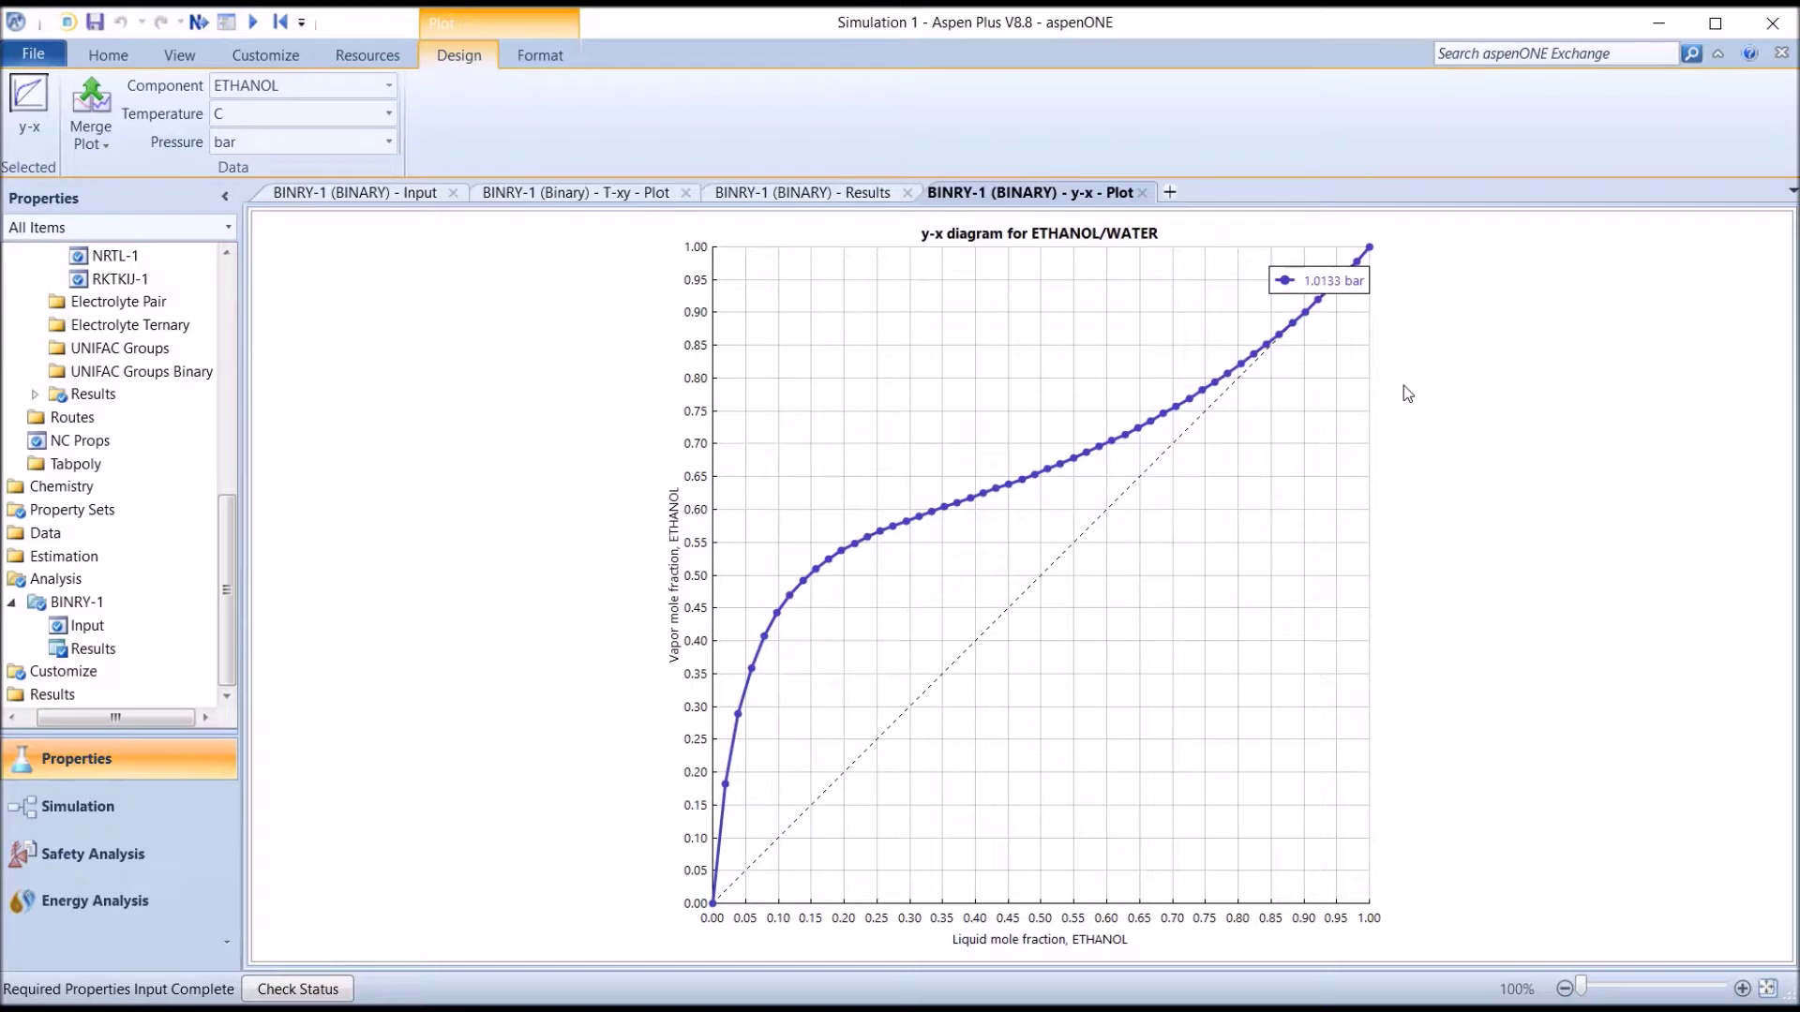
pyautogui.click(1142, 193)
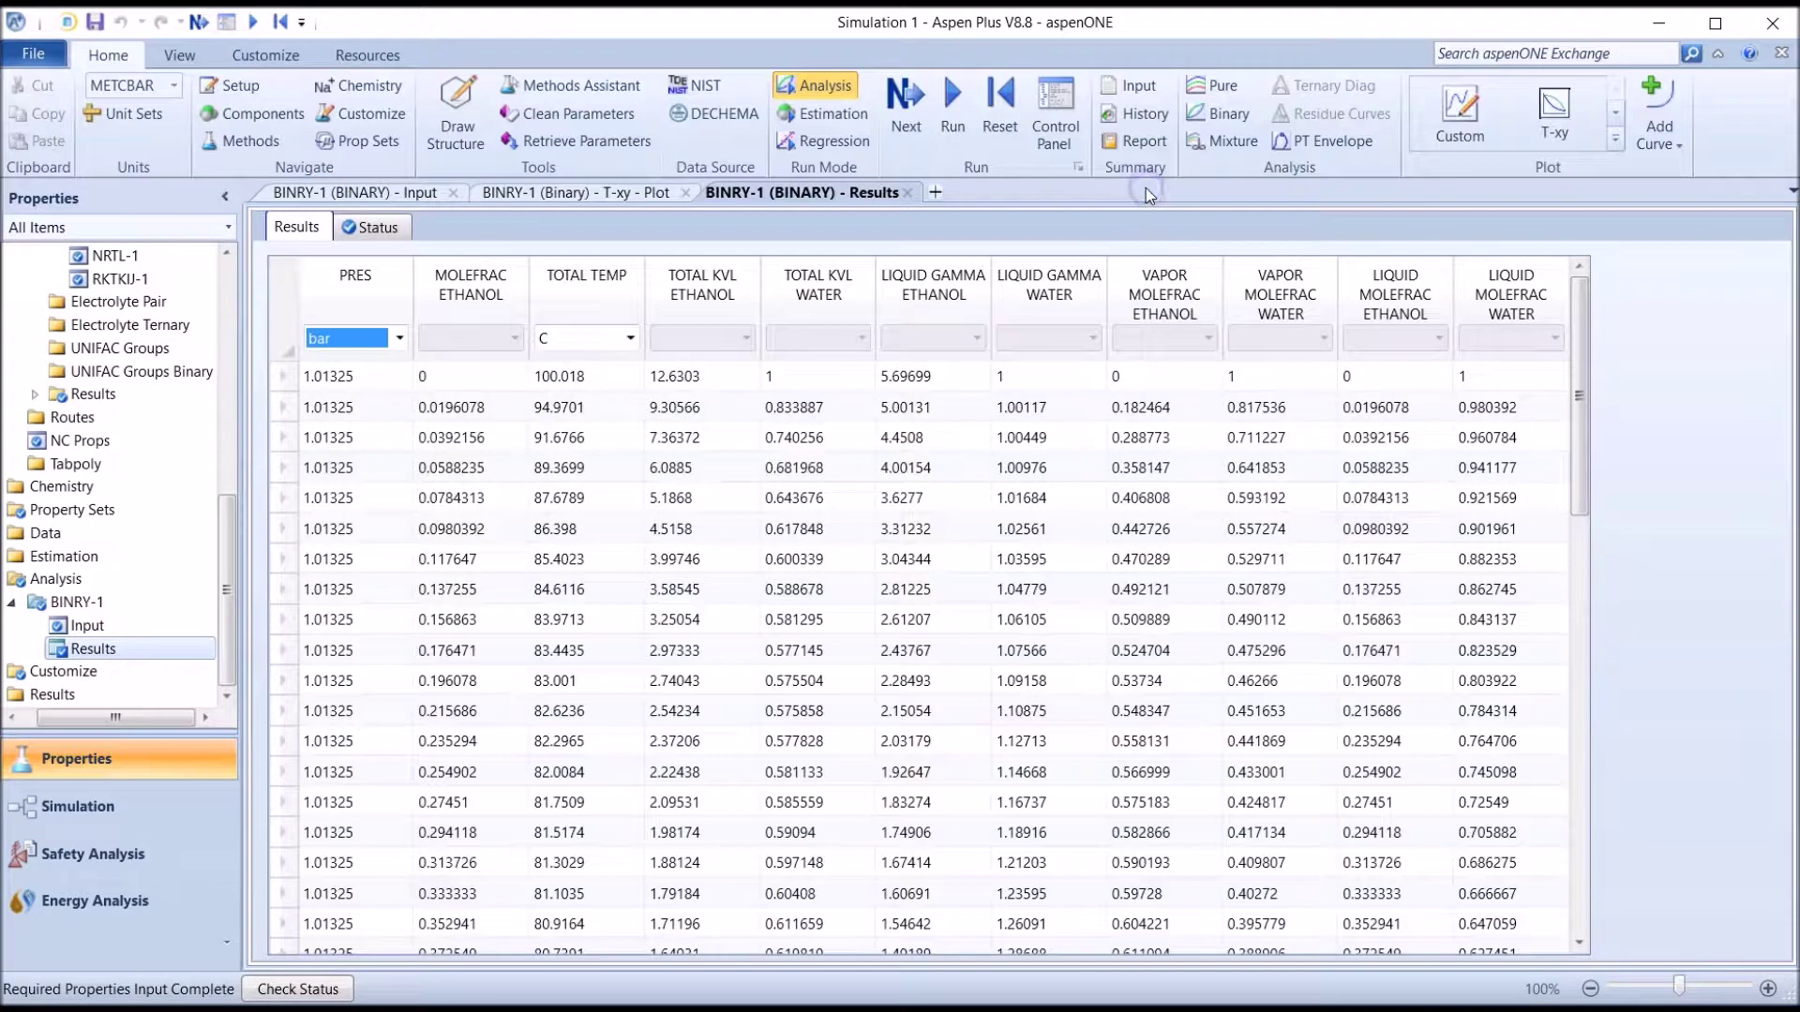
# Copy the entire BINRY-1 results table to the clipboard.
pyautogui.click(285, 294)
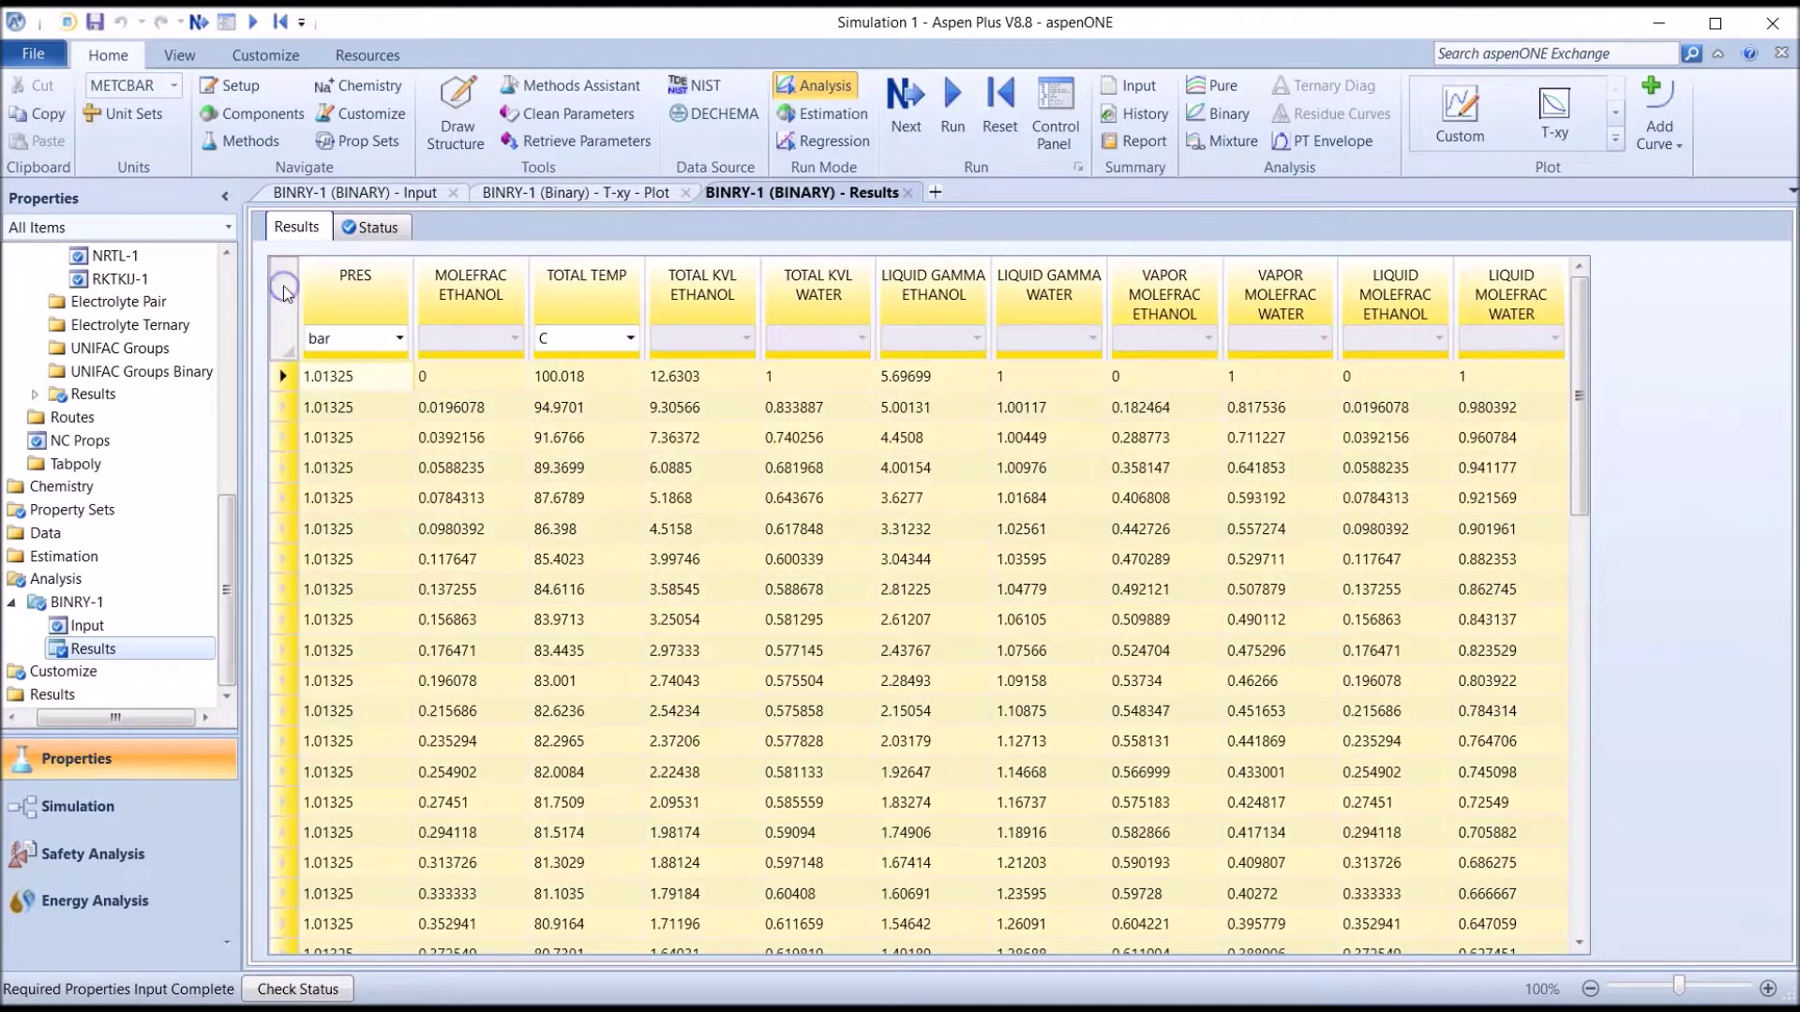
pyautogui.rightClick(286, 293)
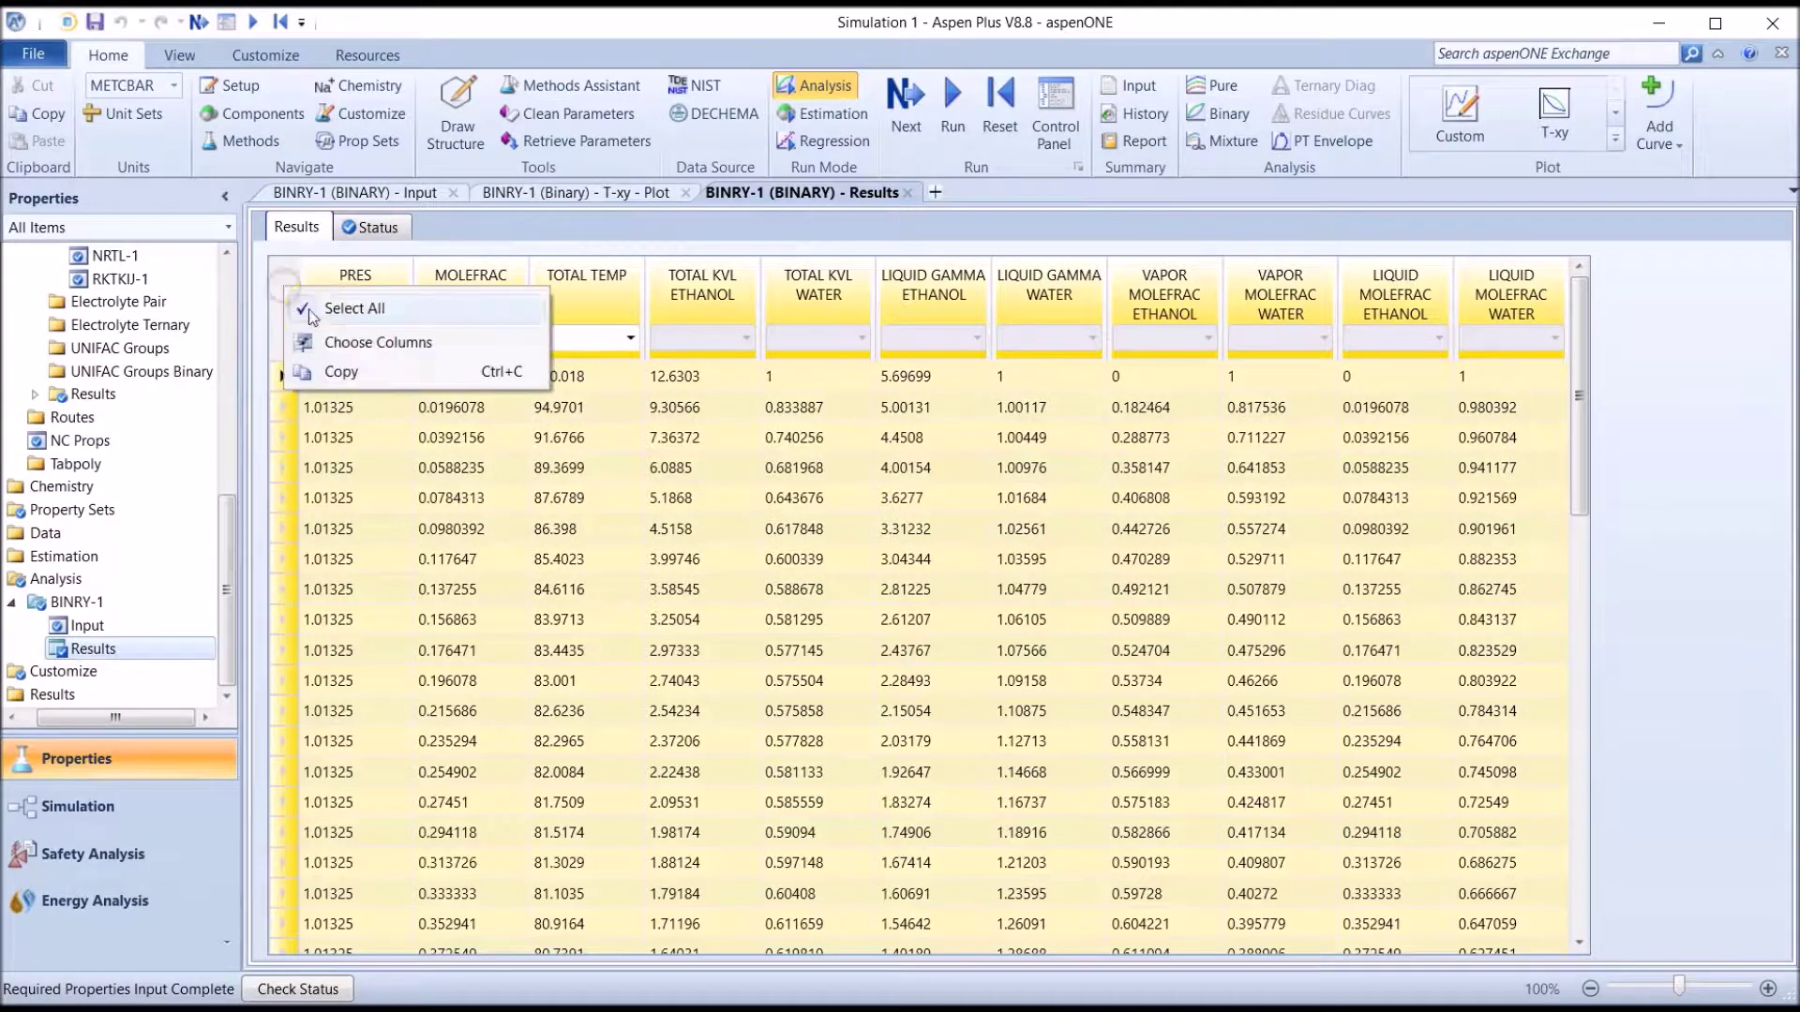
pyautogui.click(360, 373)
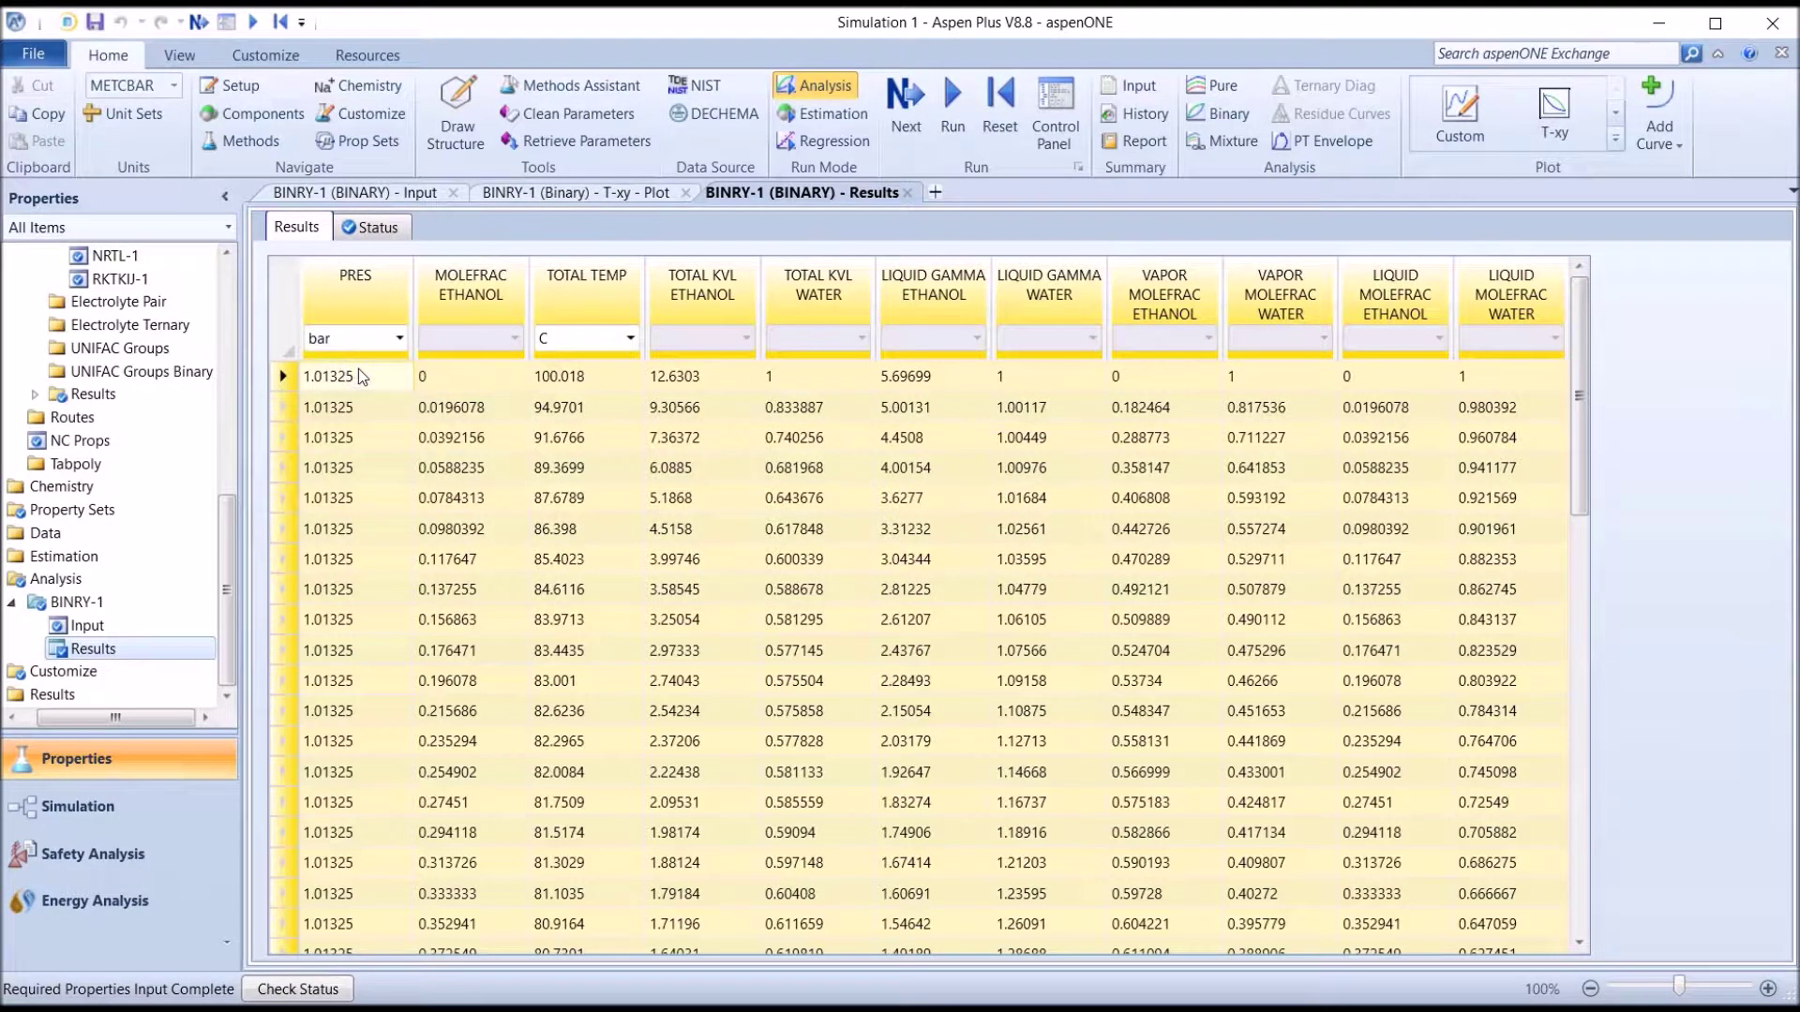
# Paste the Aspen results into Excel at A20 and wrap the row 20 headers.
pyautogui.hotkey('alt', 'Tab')
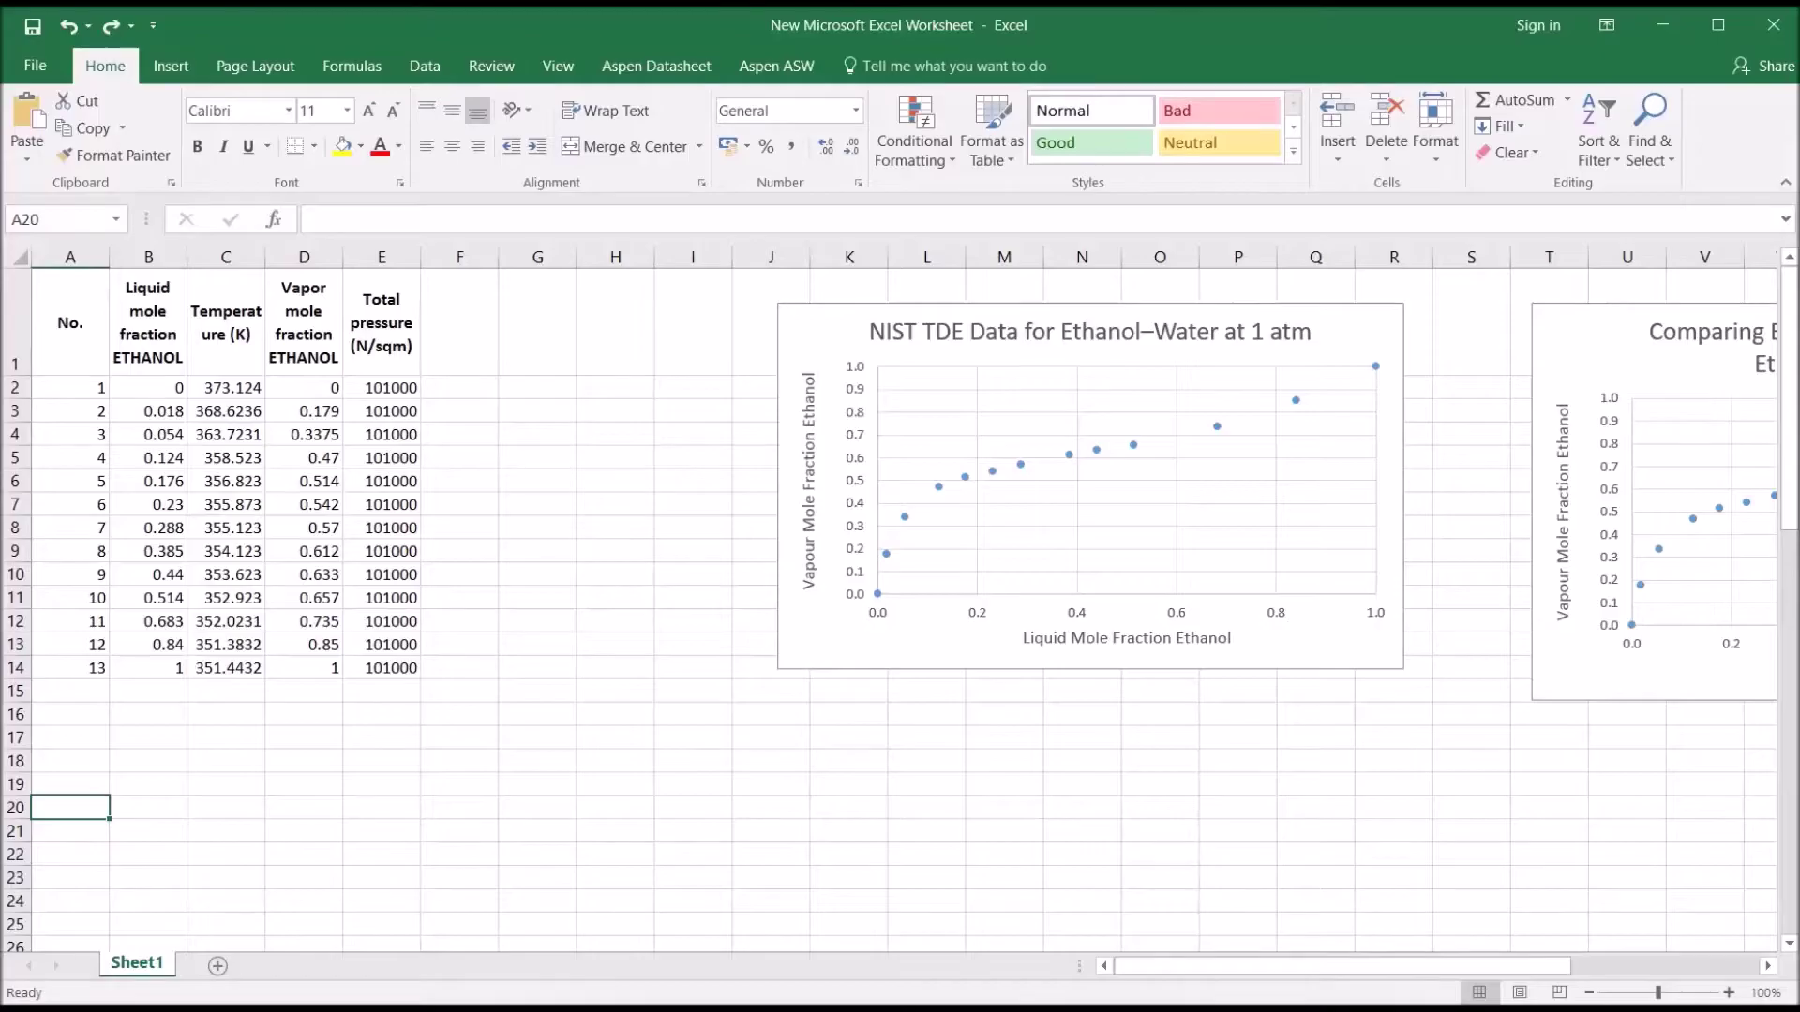
pyautogui.hotkey('ctrl', 'v')
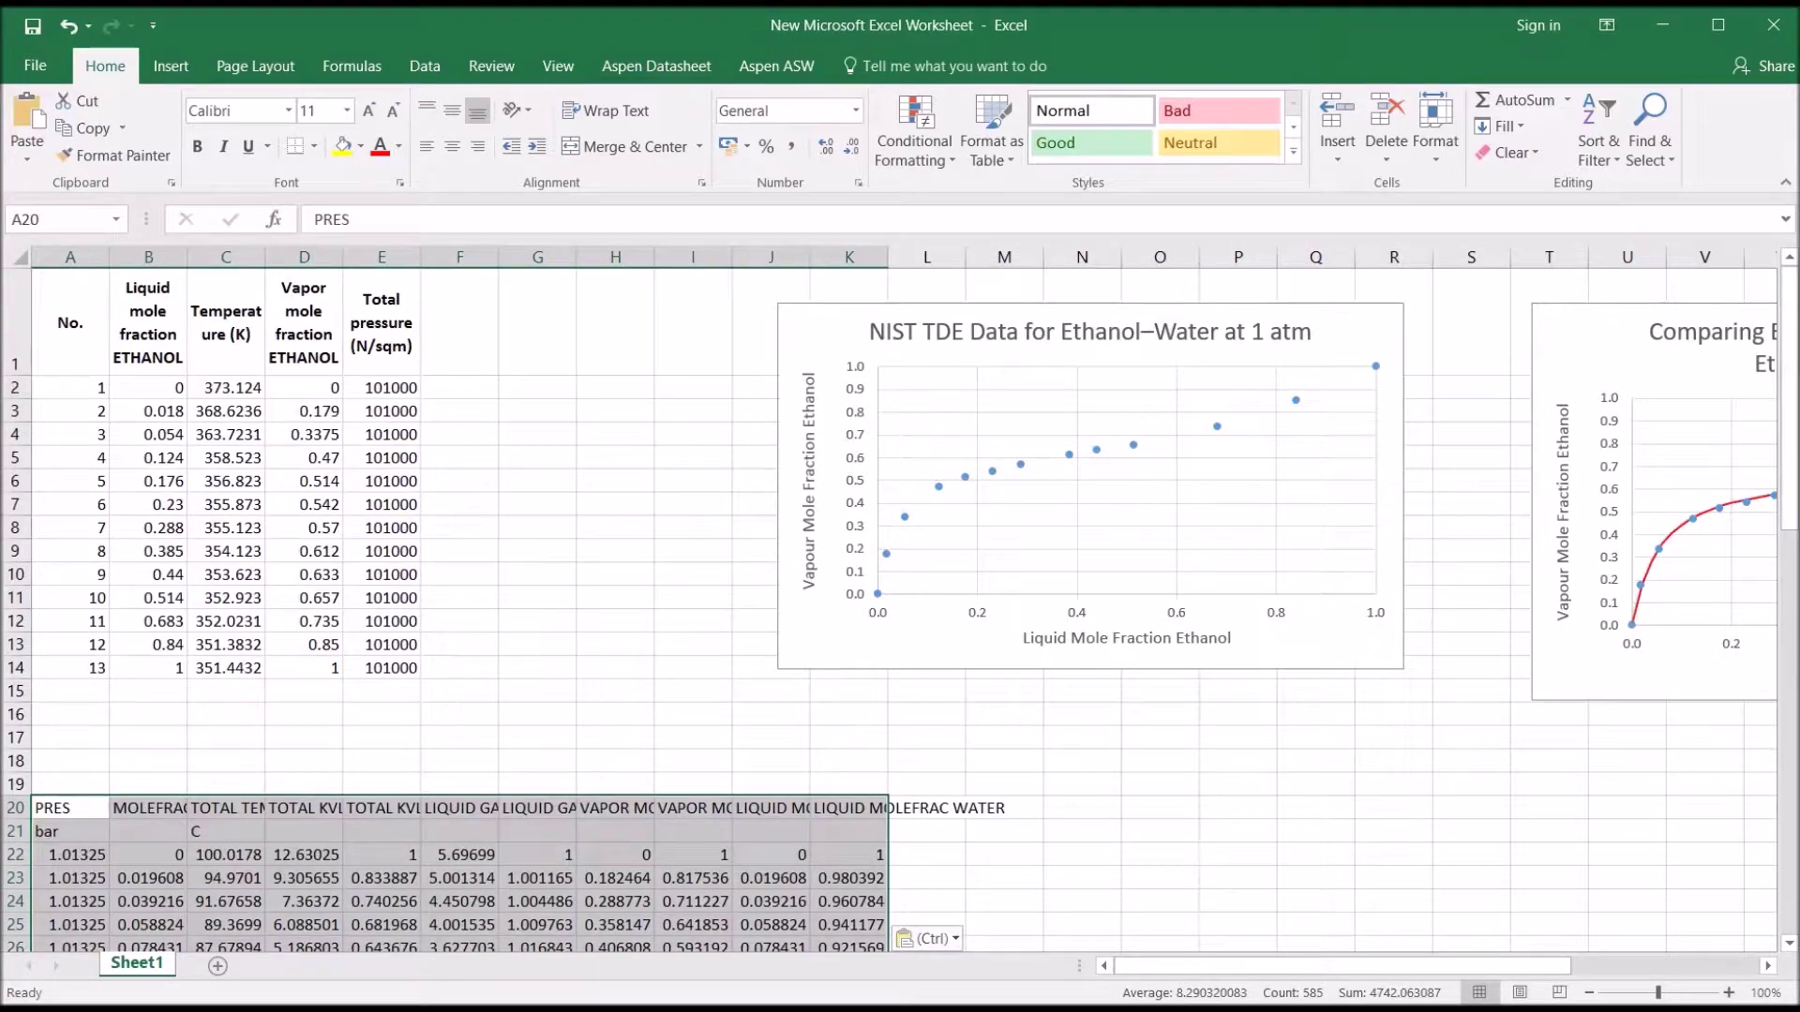
pyautogui.click(17, 812)
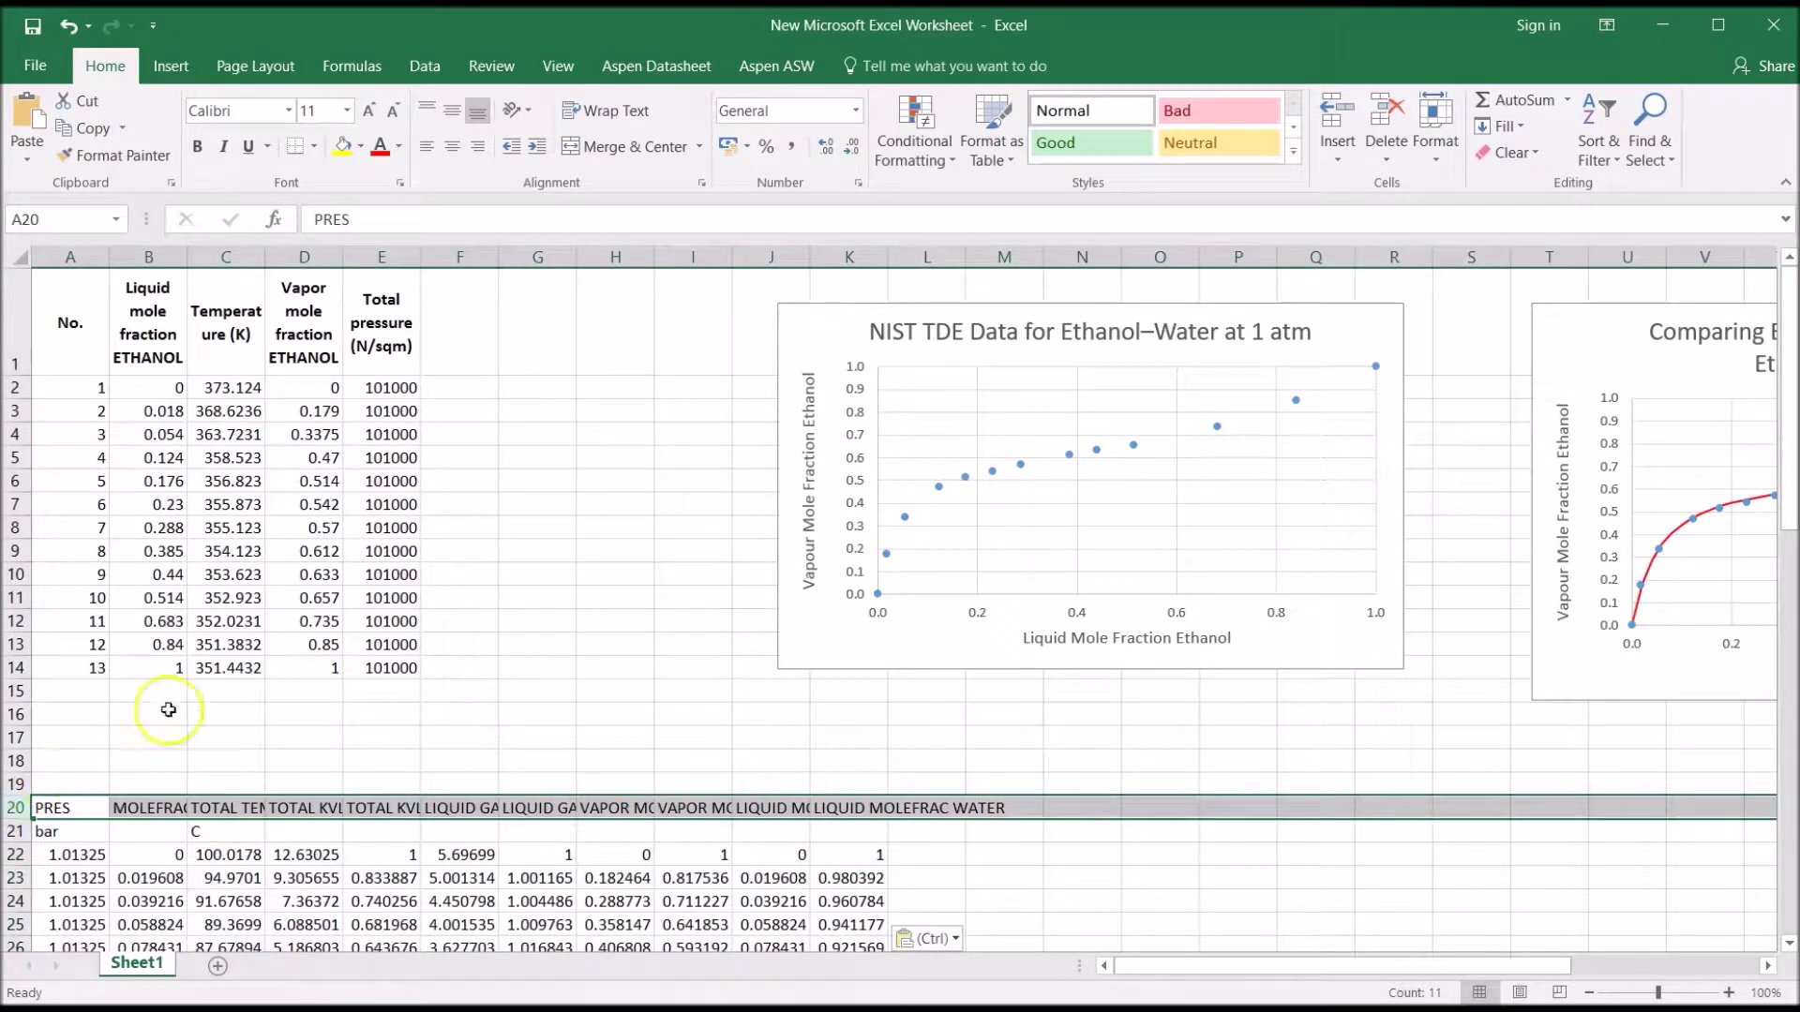
pyautogui.click(616, 112)
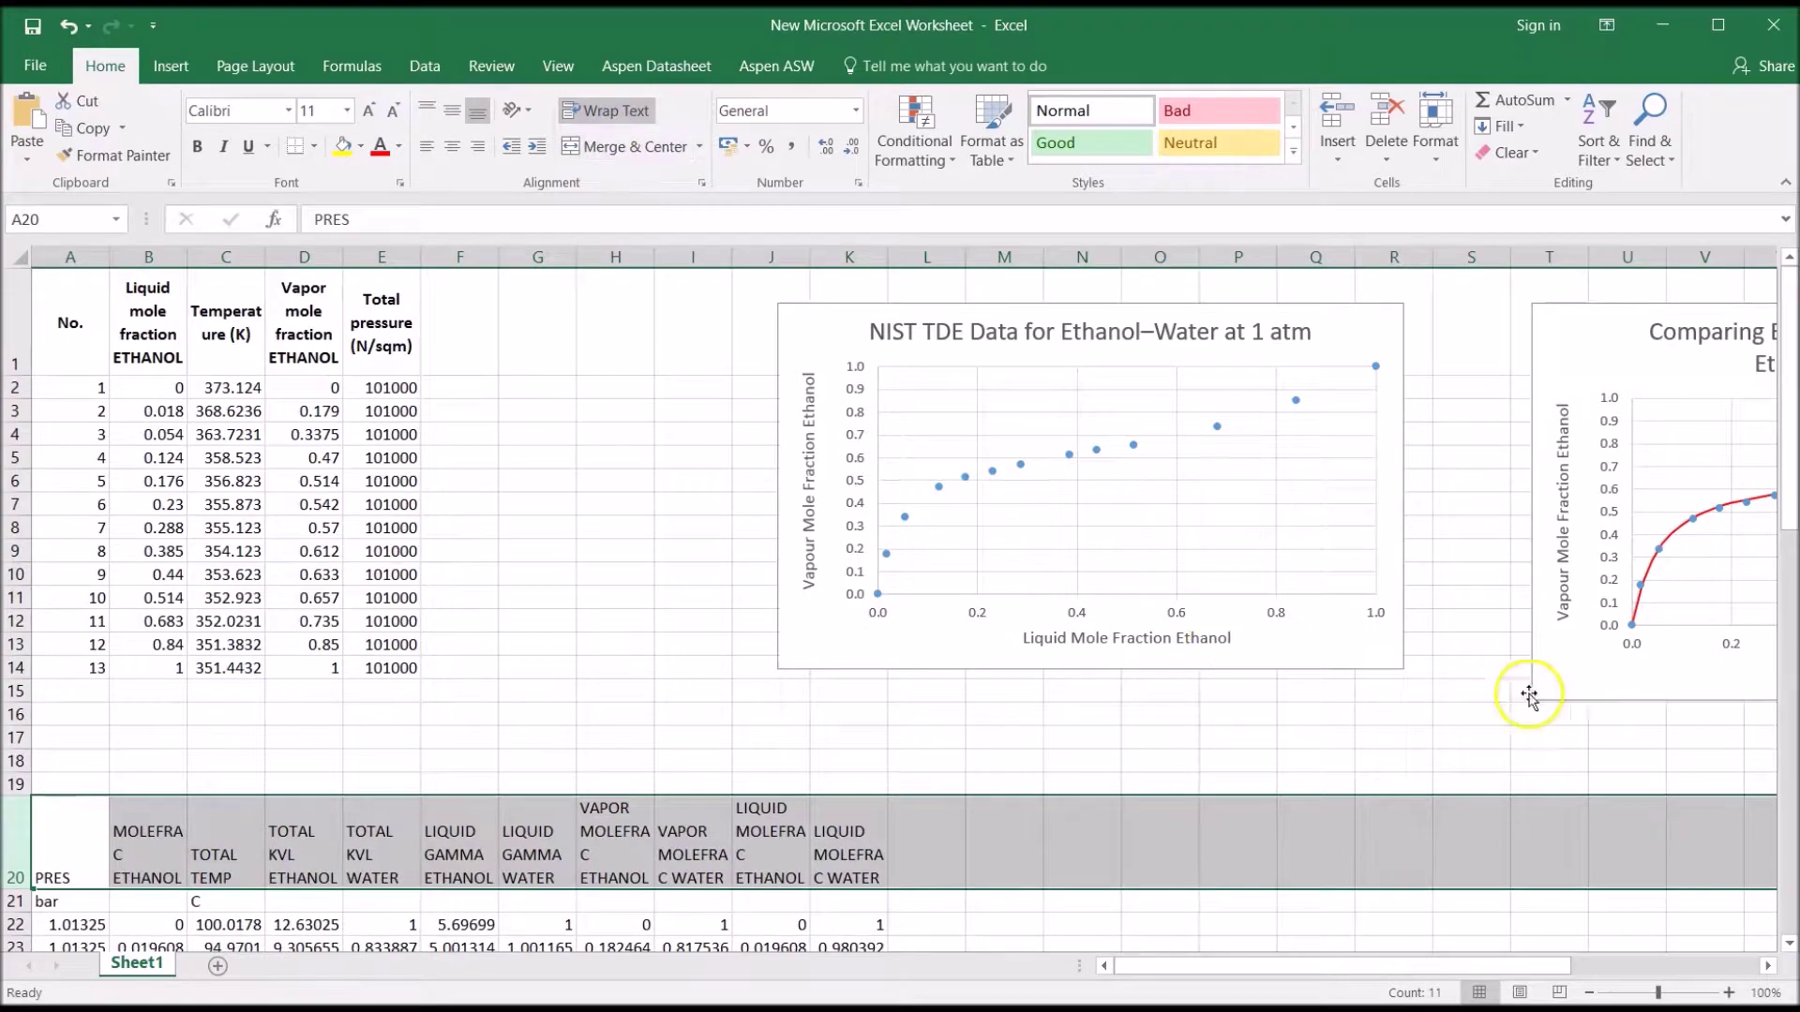
pyautogui.moveTo(1788, 524); pyautogui.dragTo(1790, 391)
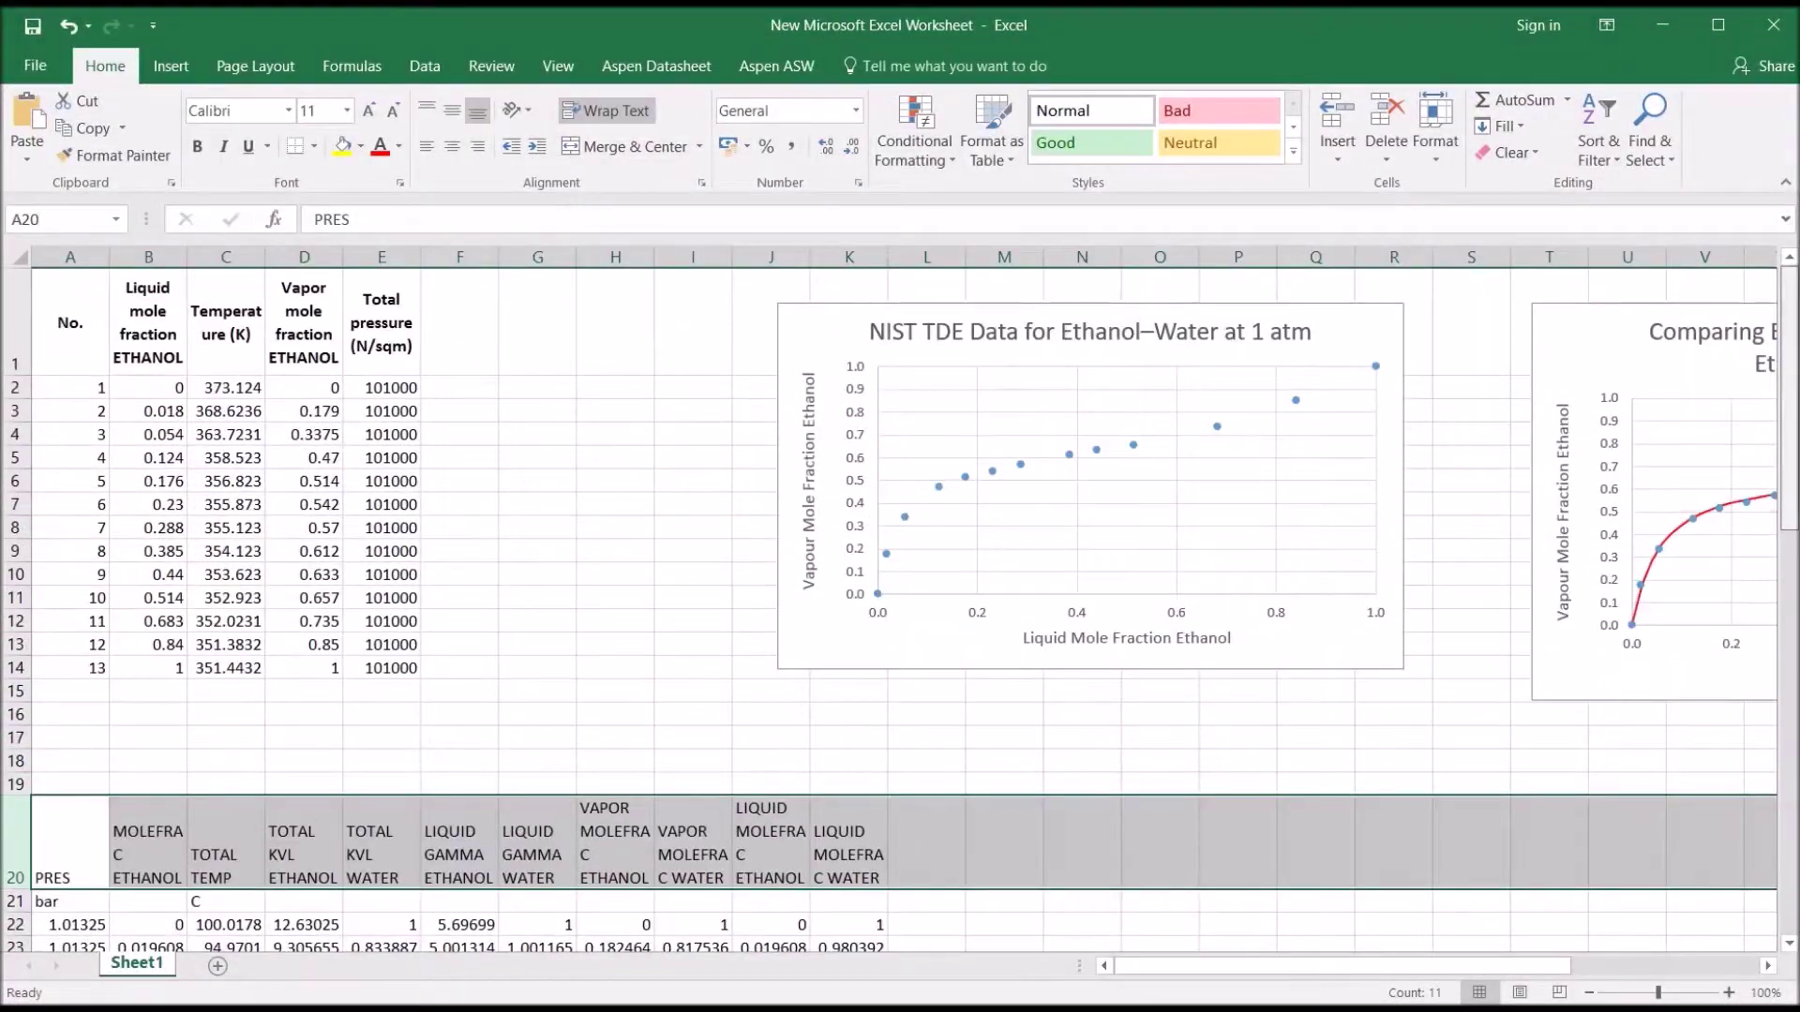
pyautogui.moveTo(1385, 970); pyautogui.dragTo(1568, 970)
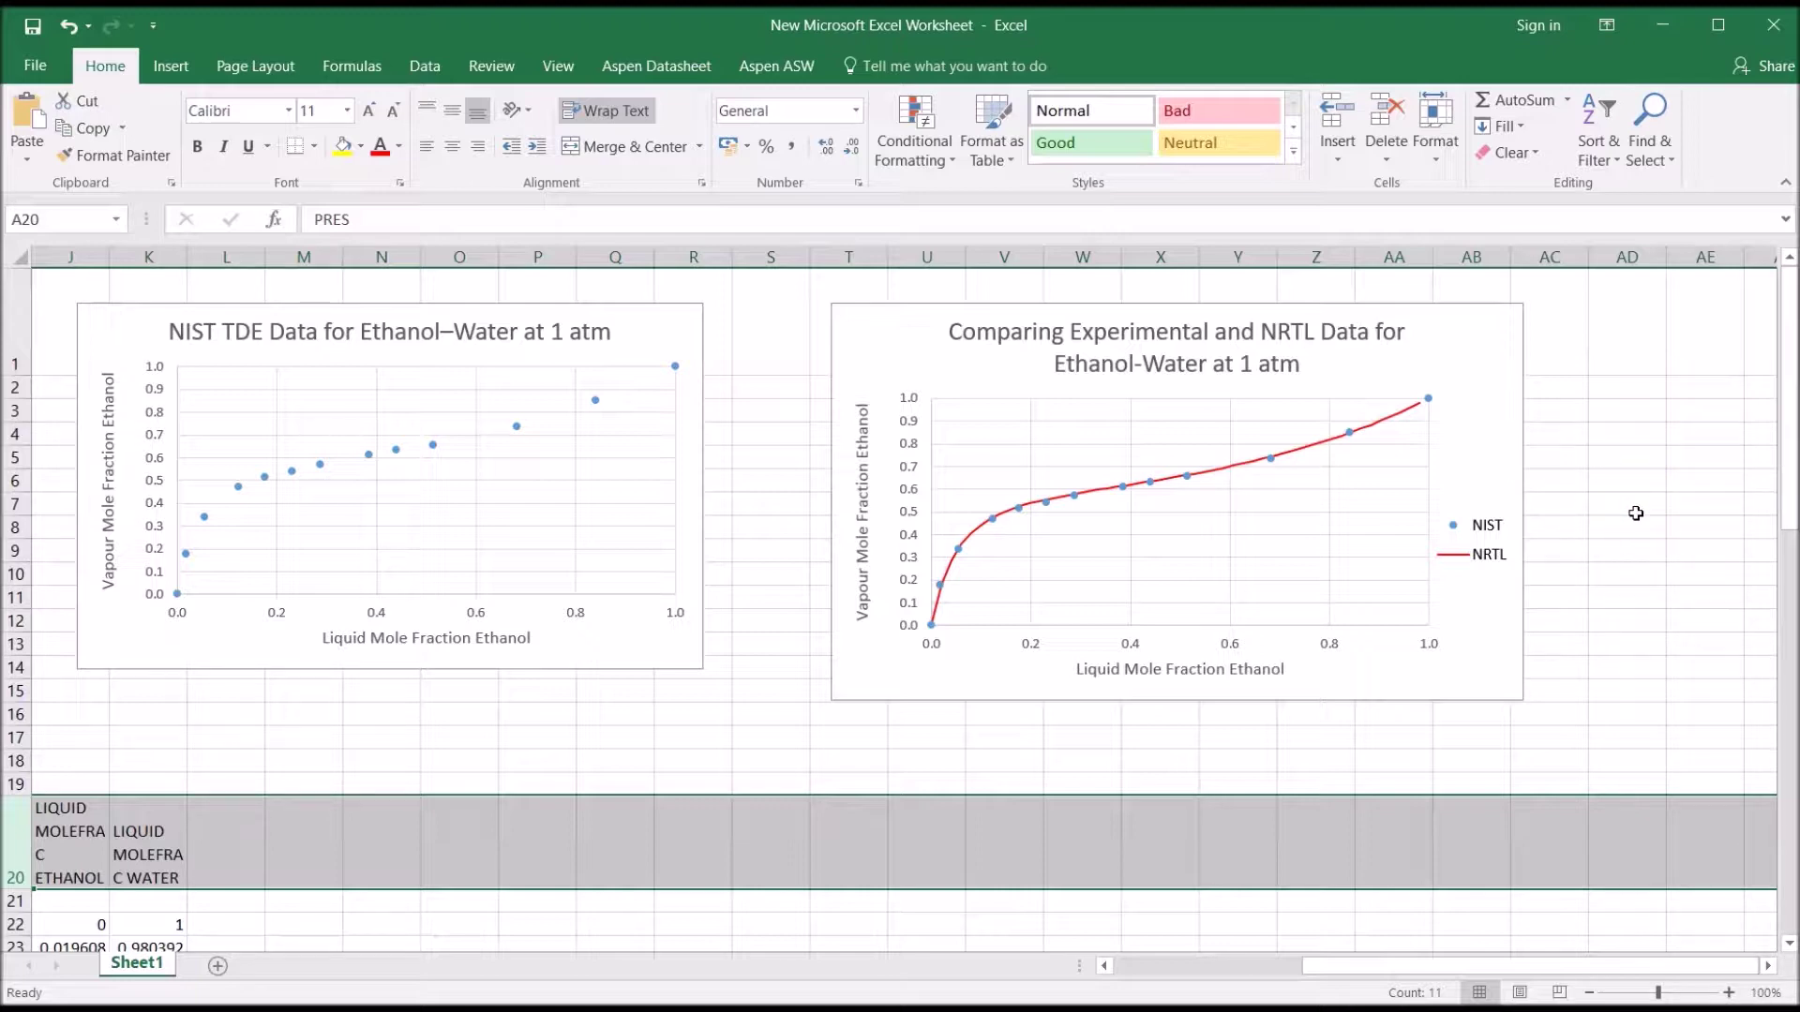
pyautogui.click(1494, 514)
# Back in Aspen Plus, close the NRTL Results and T-xy Plot tabs.
pyautogui.hotkey('alt', 'Tab')
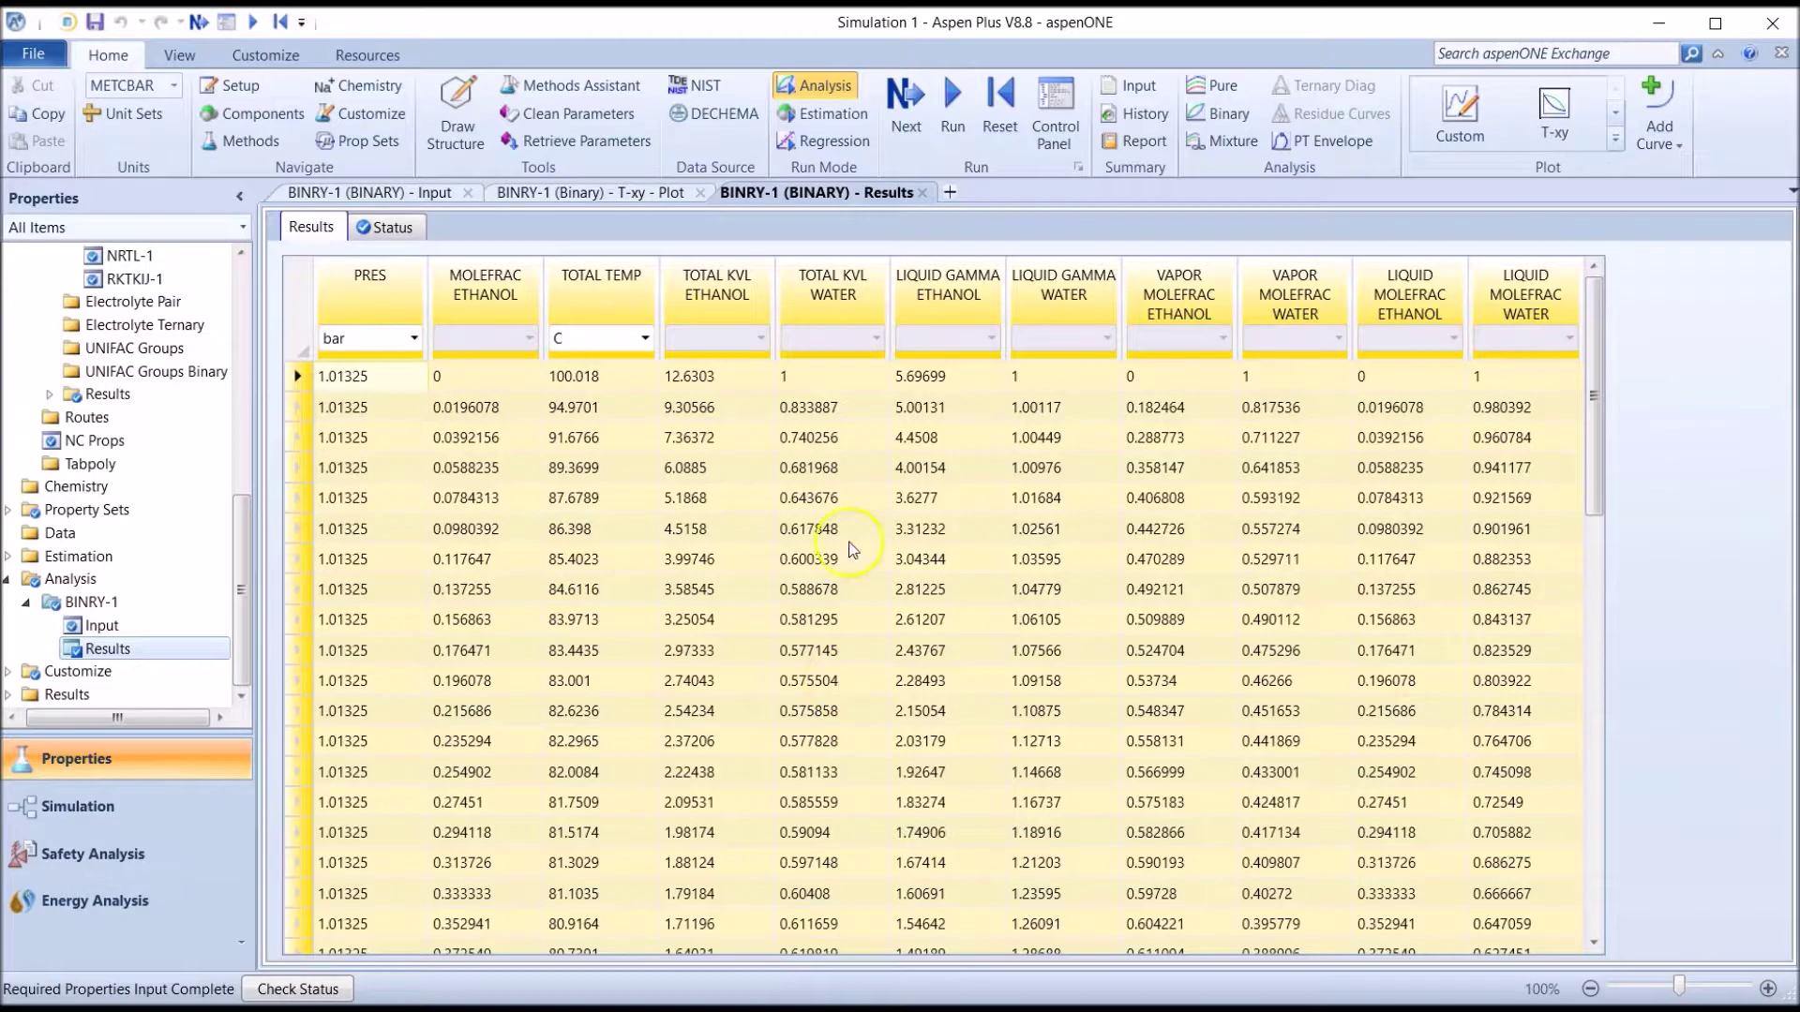
pyautogui.click(923, 193)
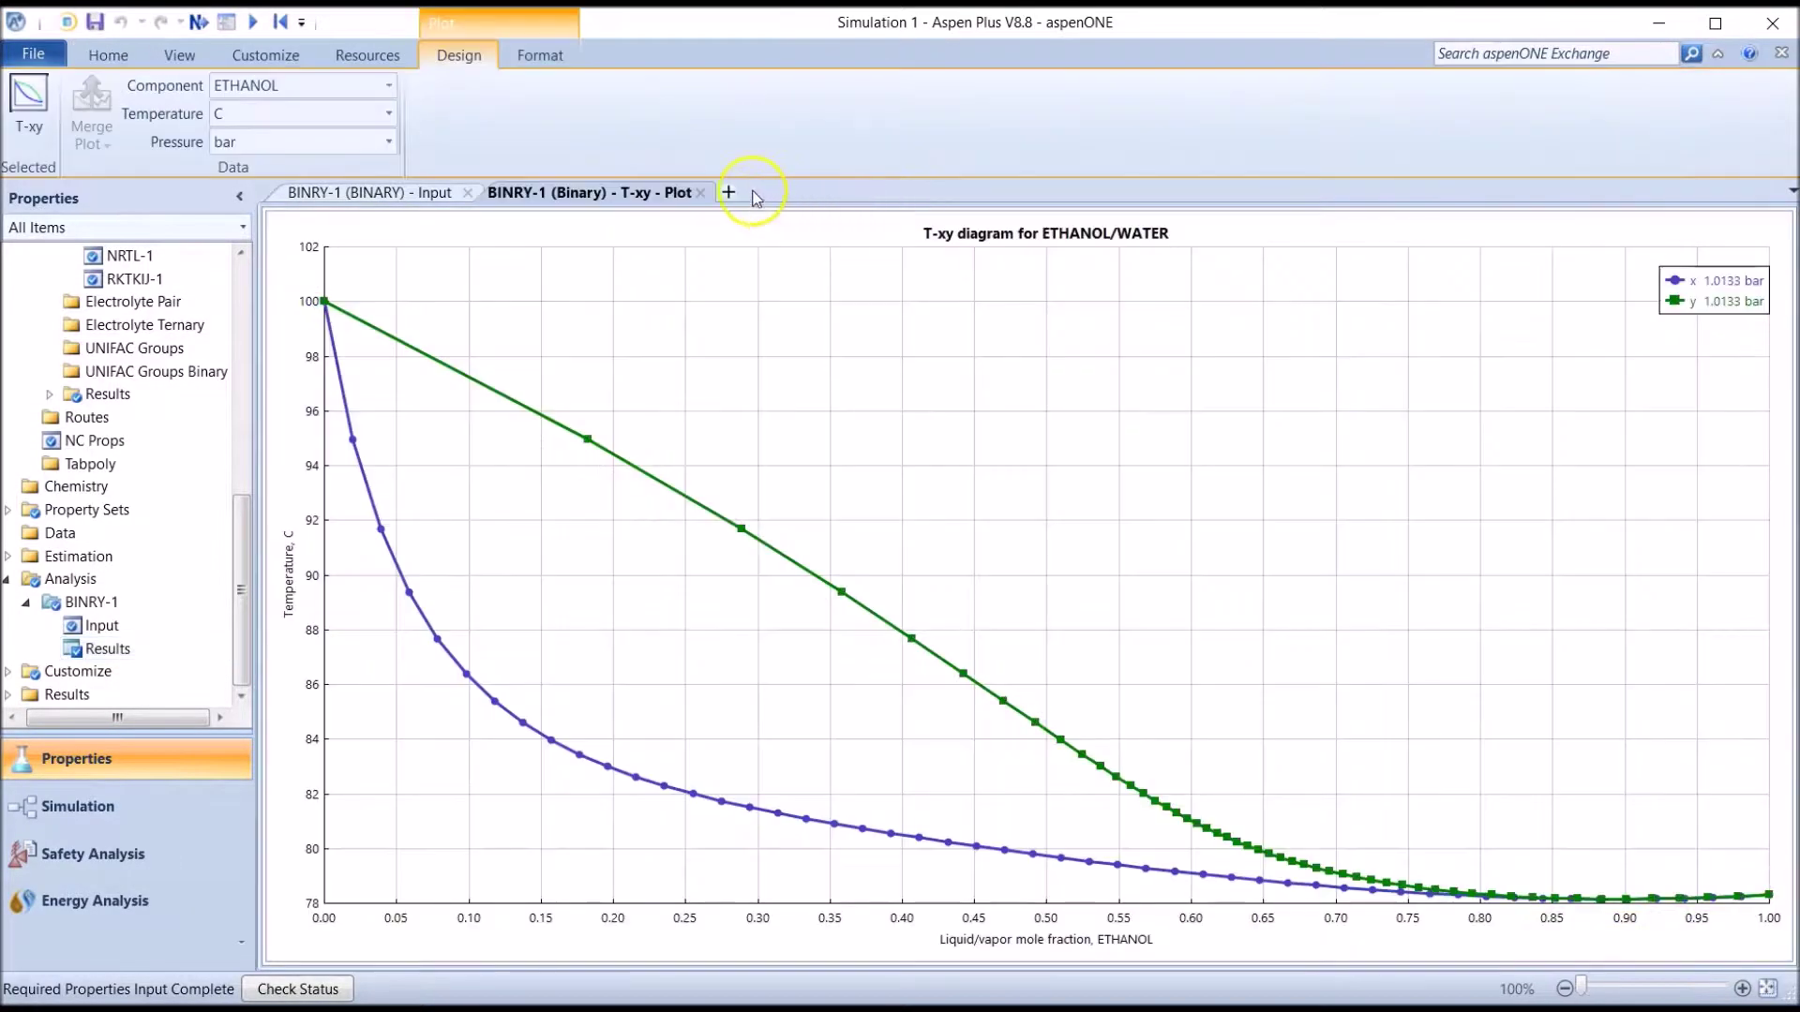
pyautogui.click(701, 192)
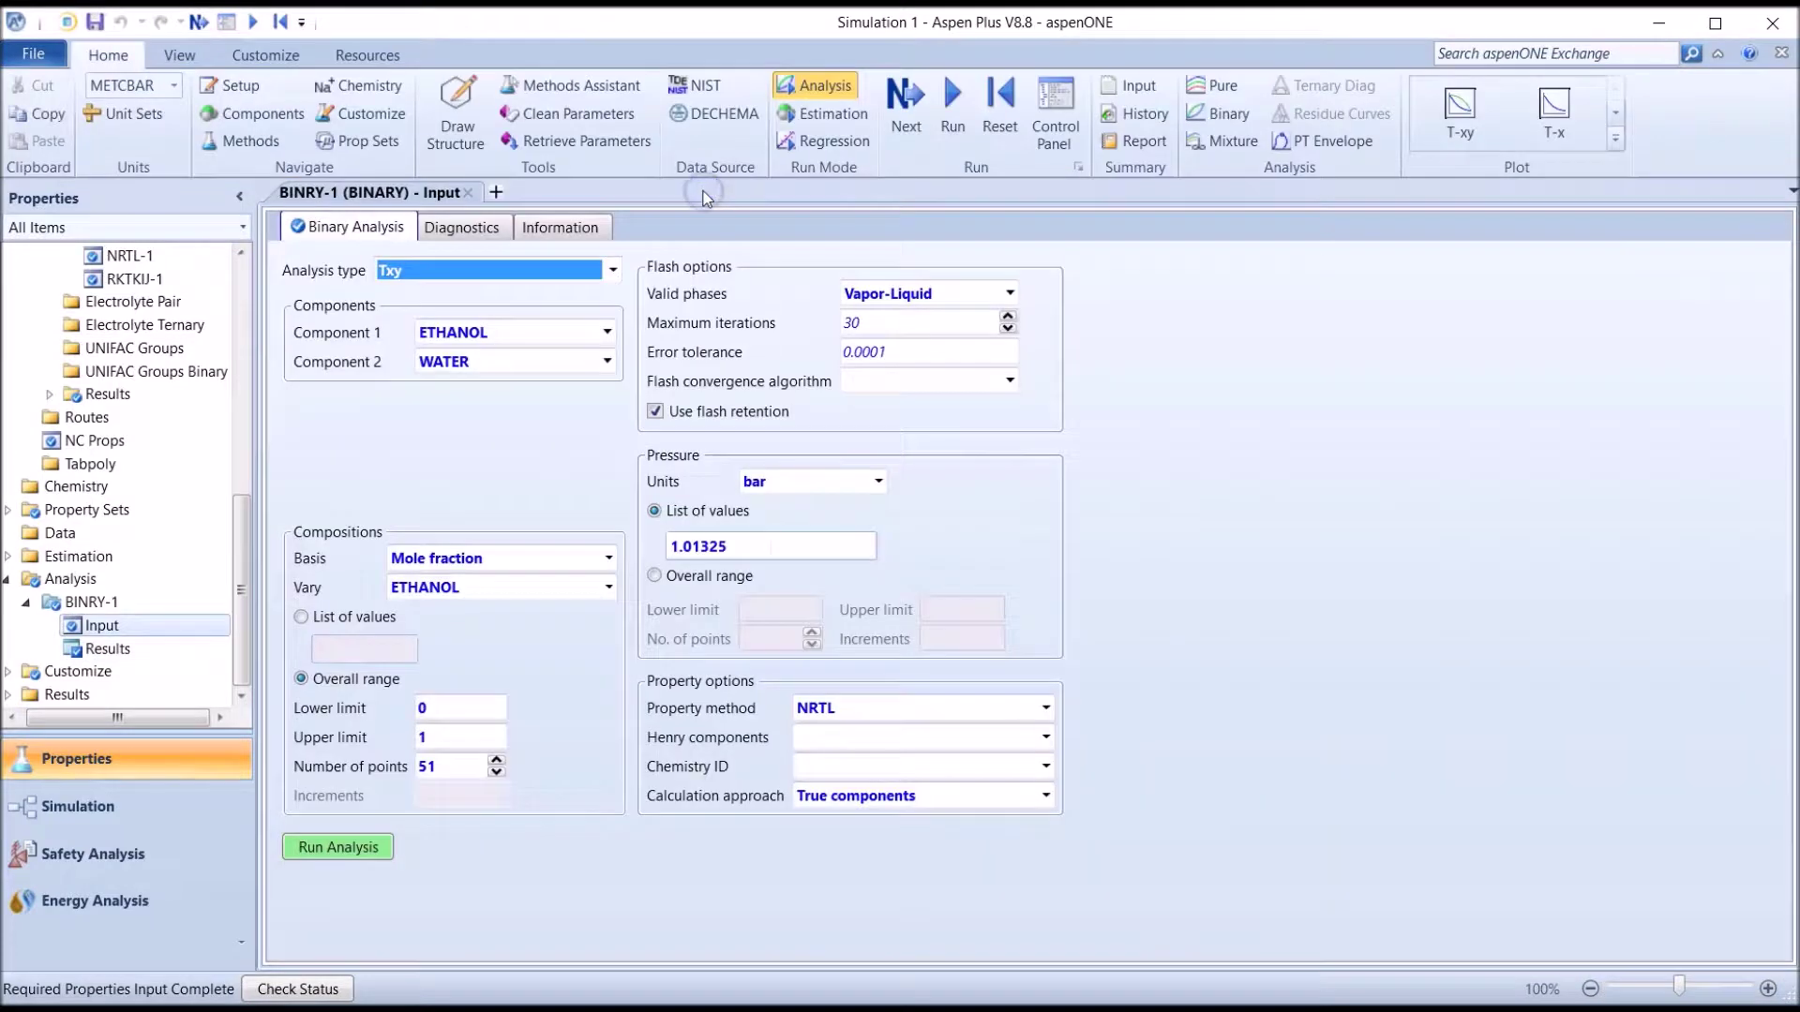
# Reset the simulation, confirming both reinitialize prompts.
pyautogui.click(998, 103)
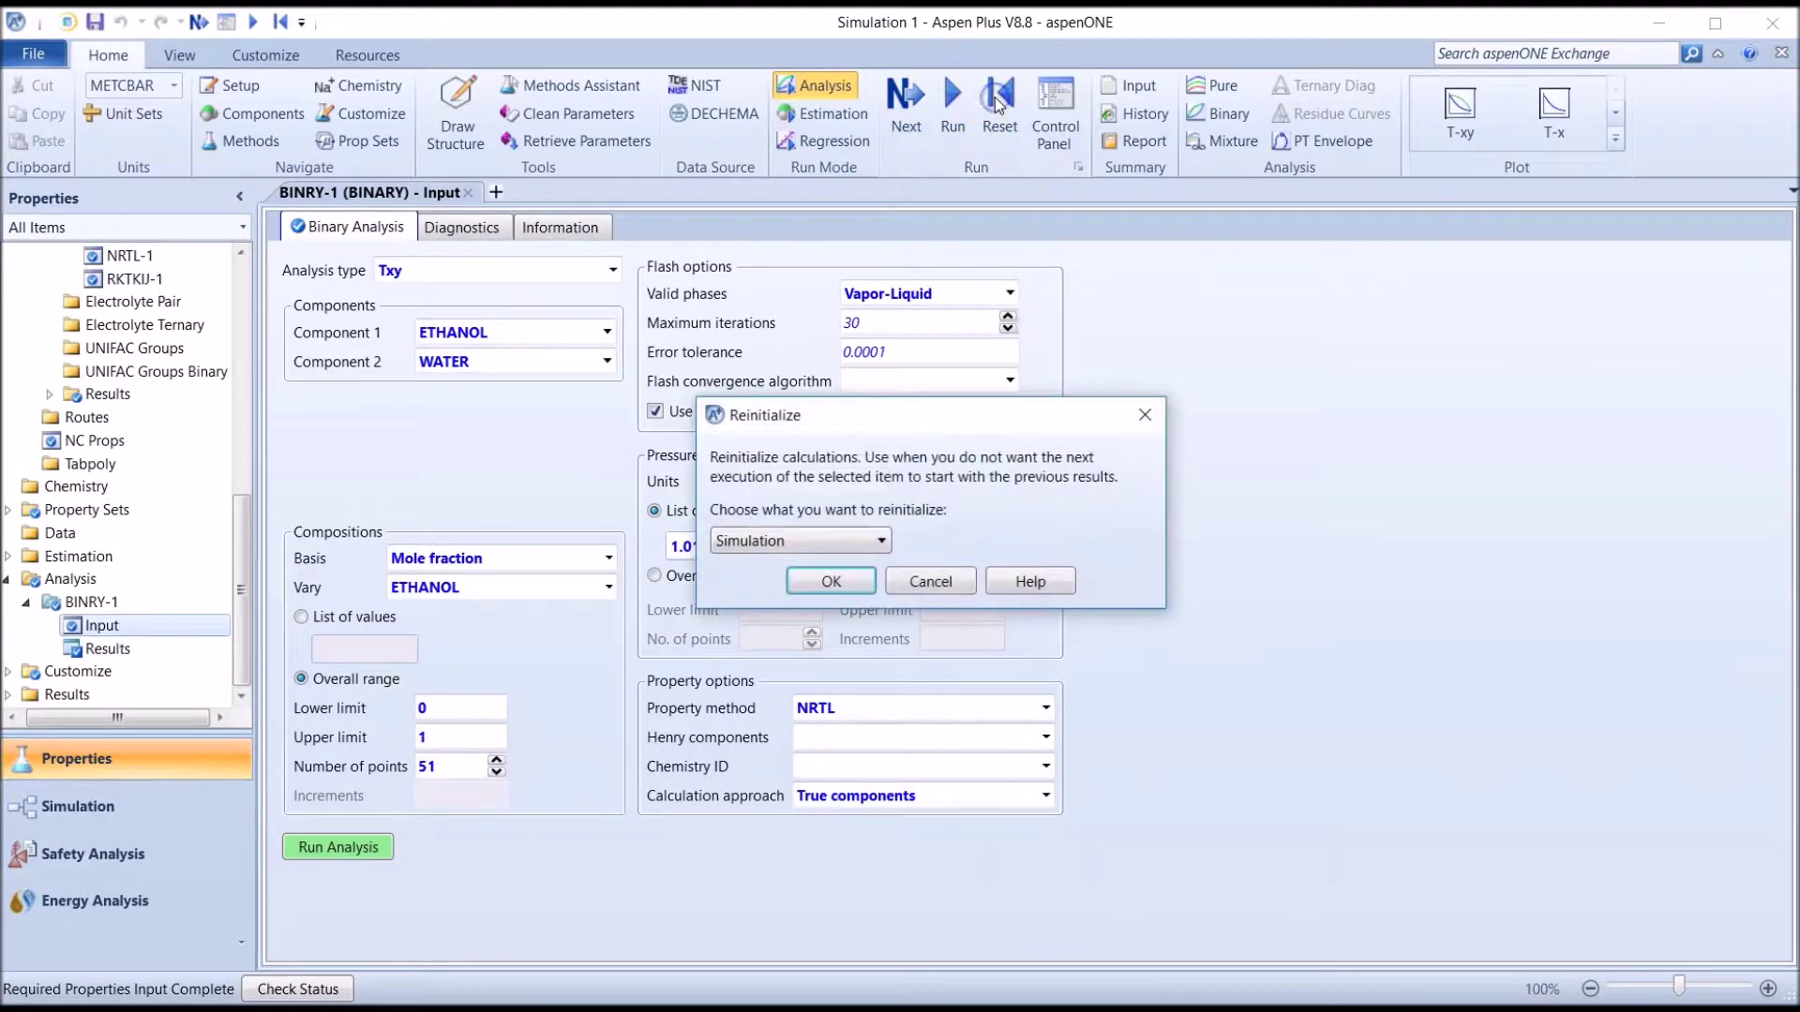
pyautogui.click(833, 583)
pyautogui.click(1031, 548)
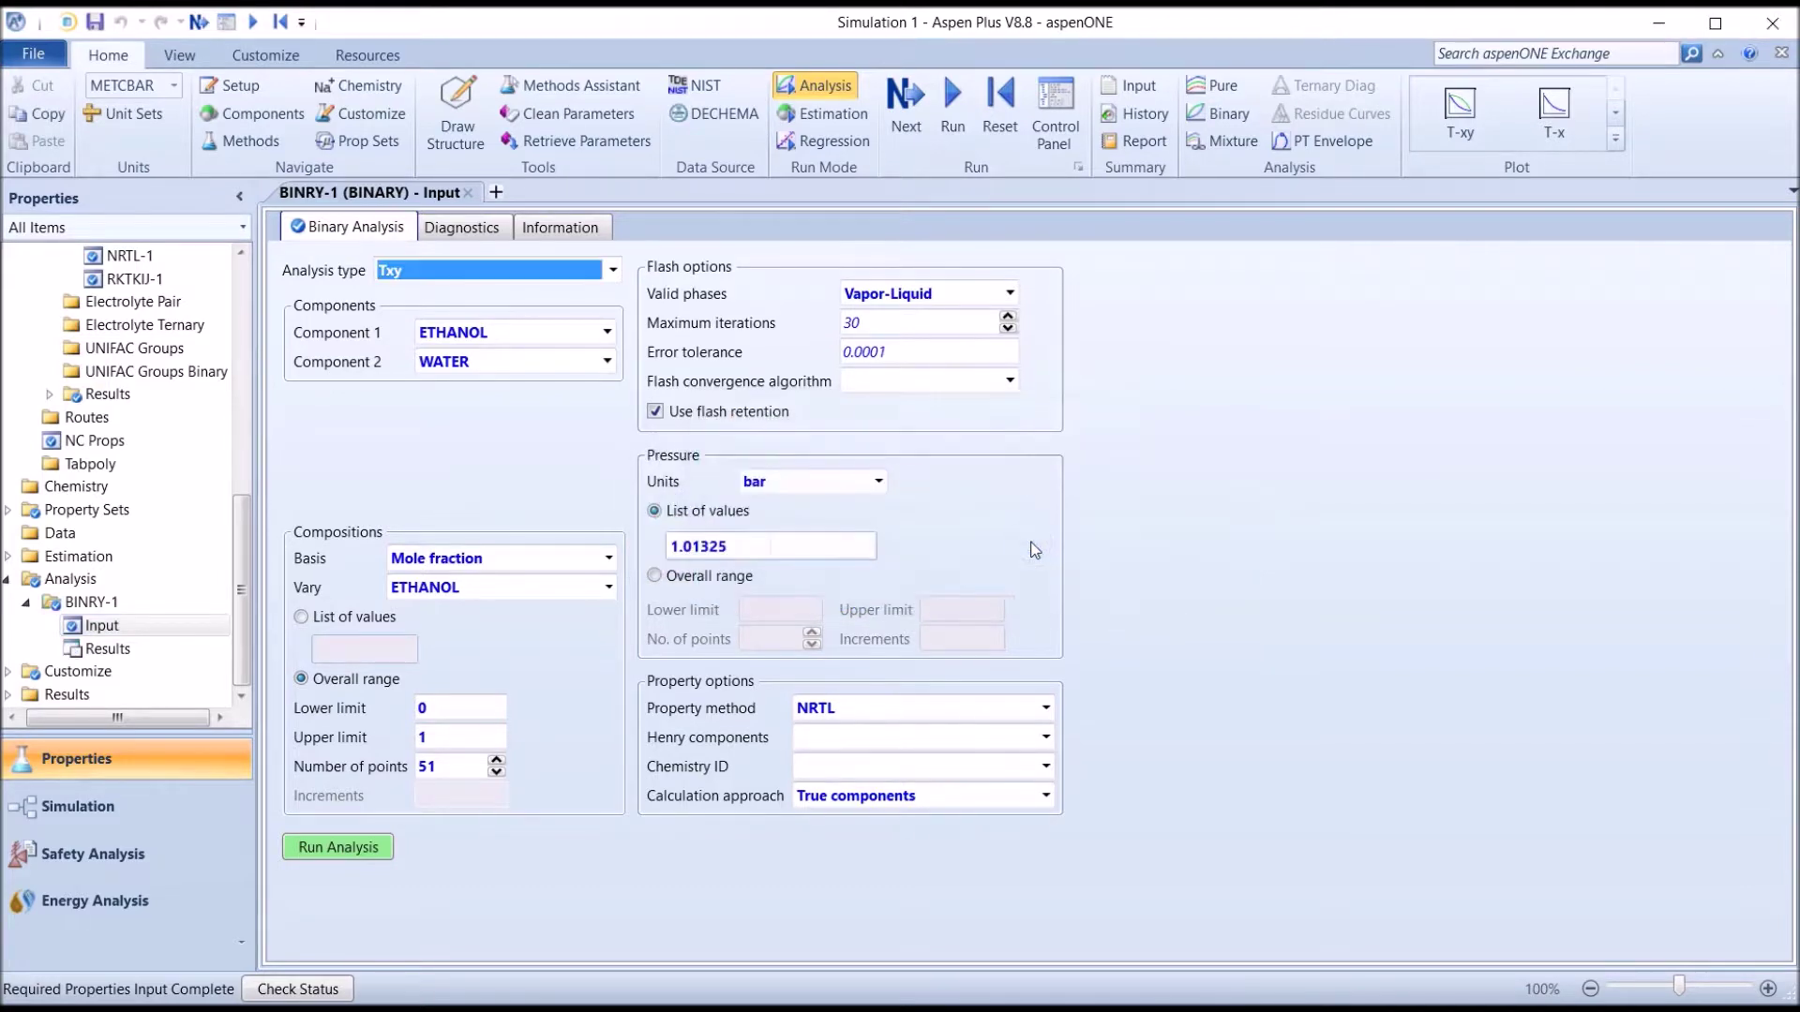
pyautogui.click(1035, 523)
pyautogui.click(246, 611)
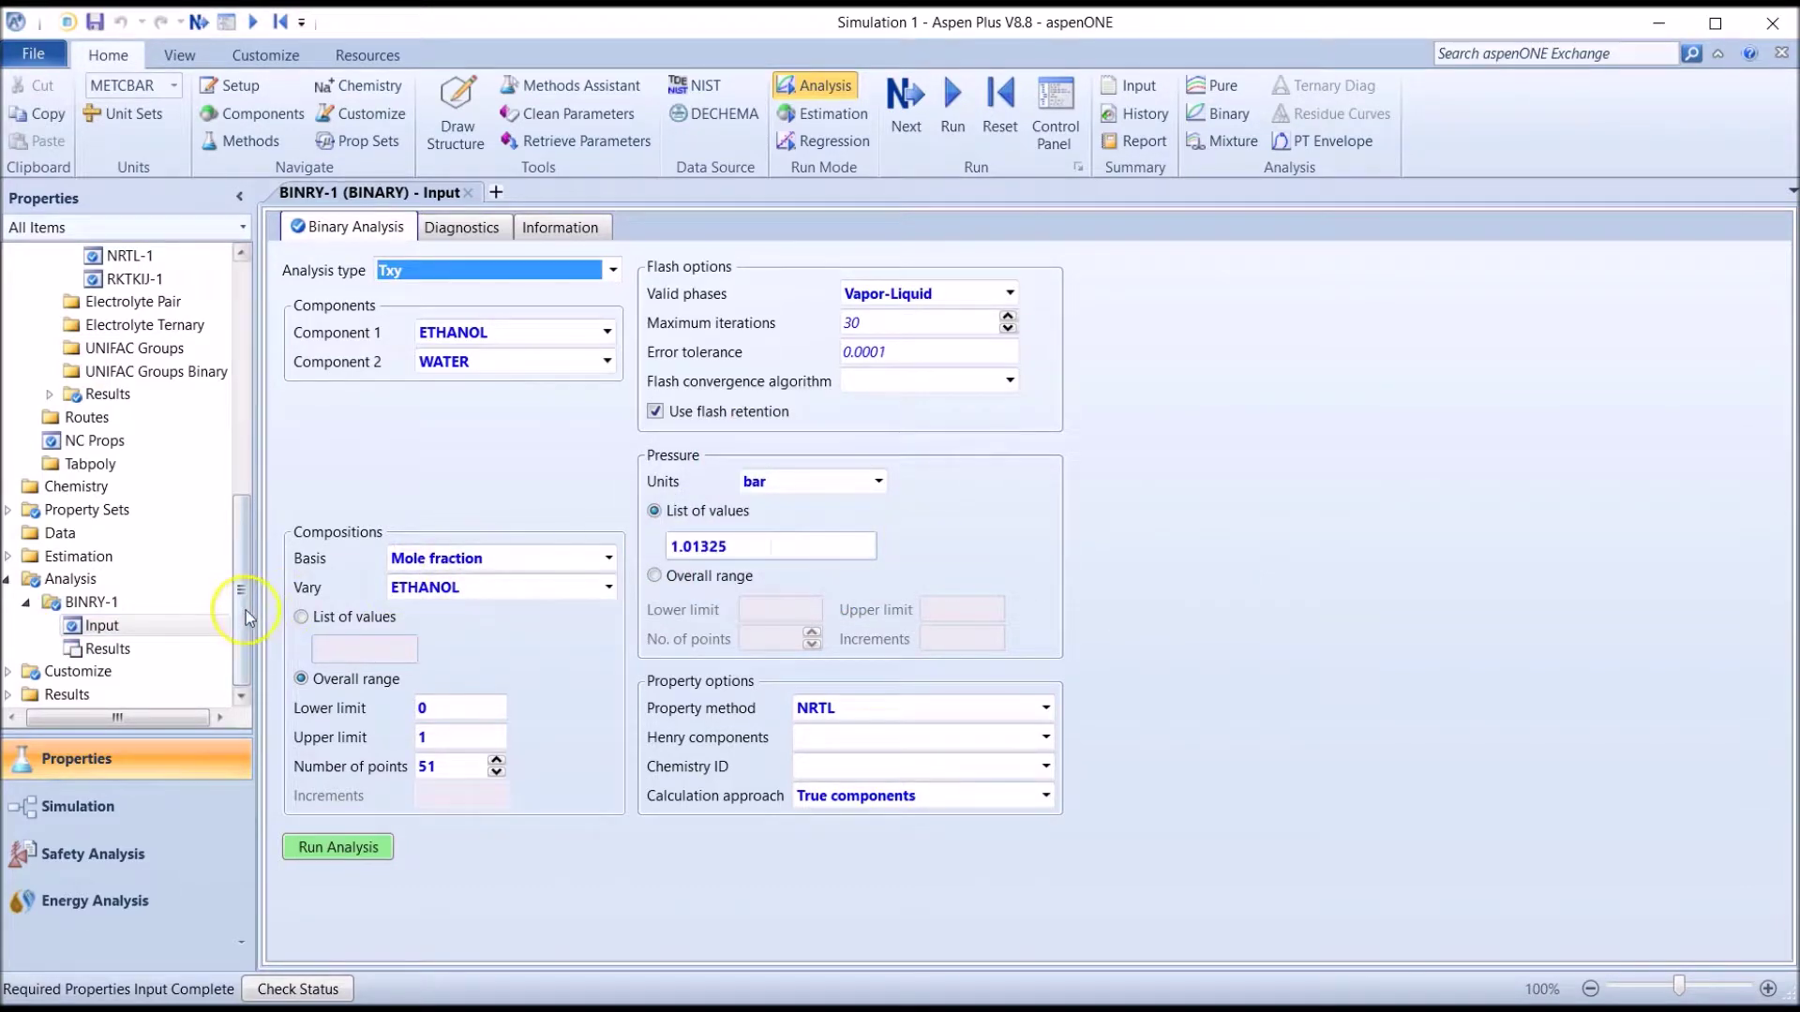
pyautogui.moveTo(246, 610); pyautogui.dragTo(243, 371)
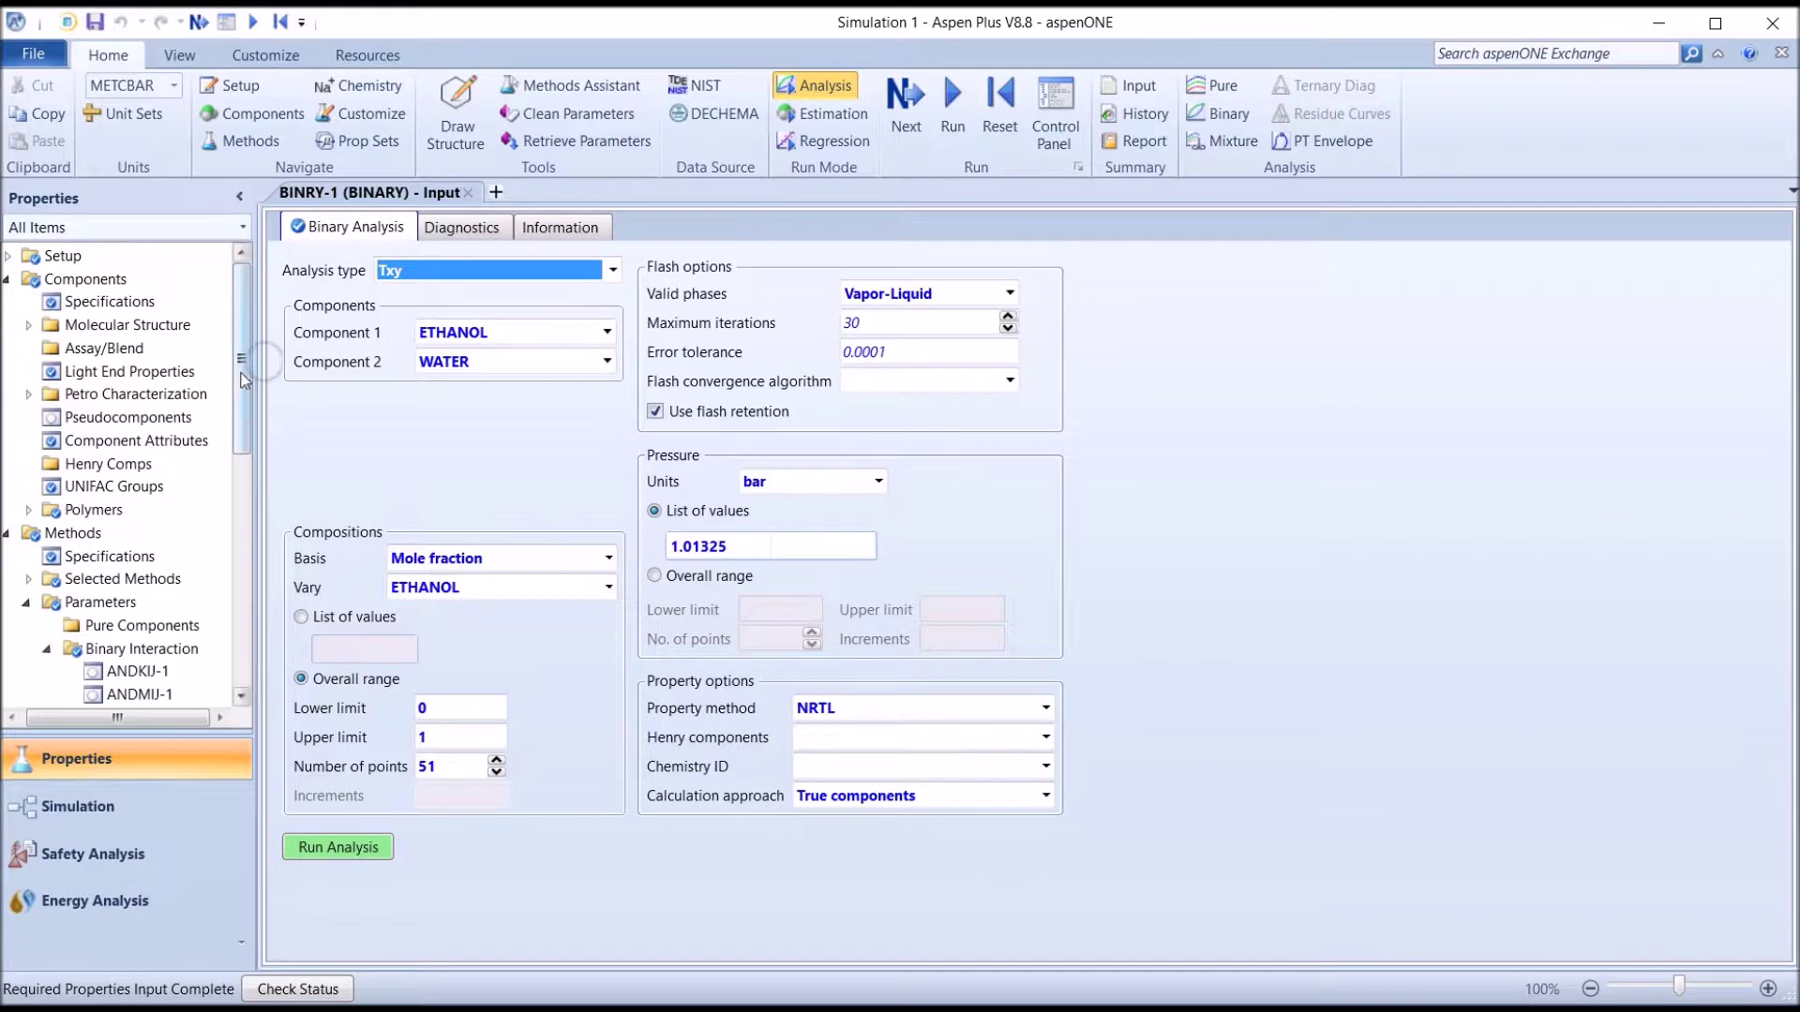
# In Methods > Specifications, choose IDEAL as the base method in place of NRTL.
pyautogui.click(81, 557)
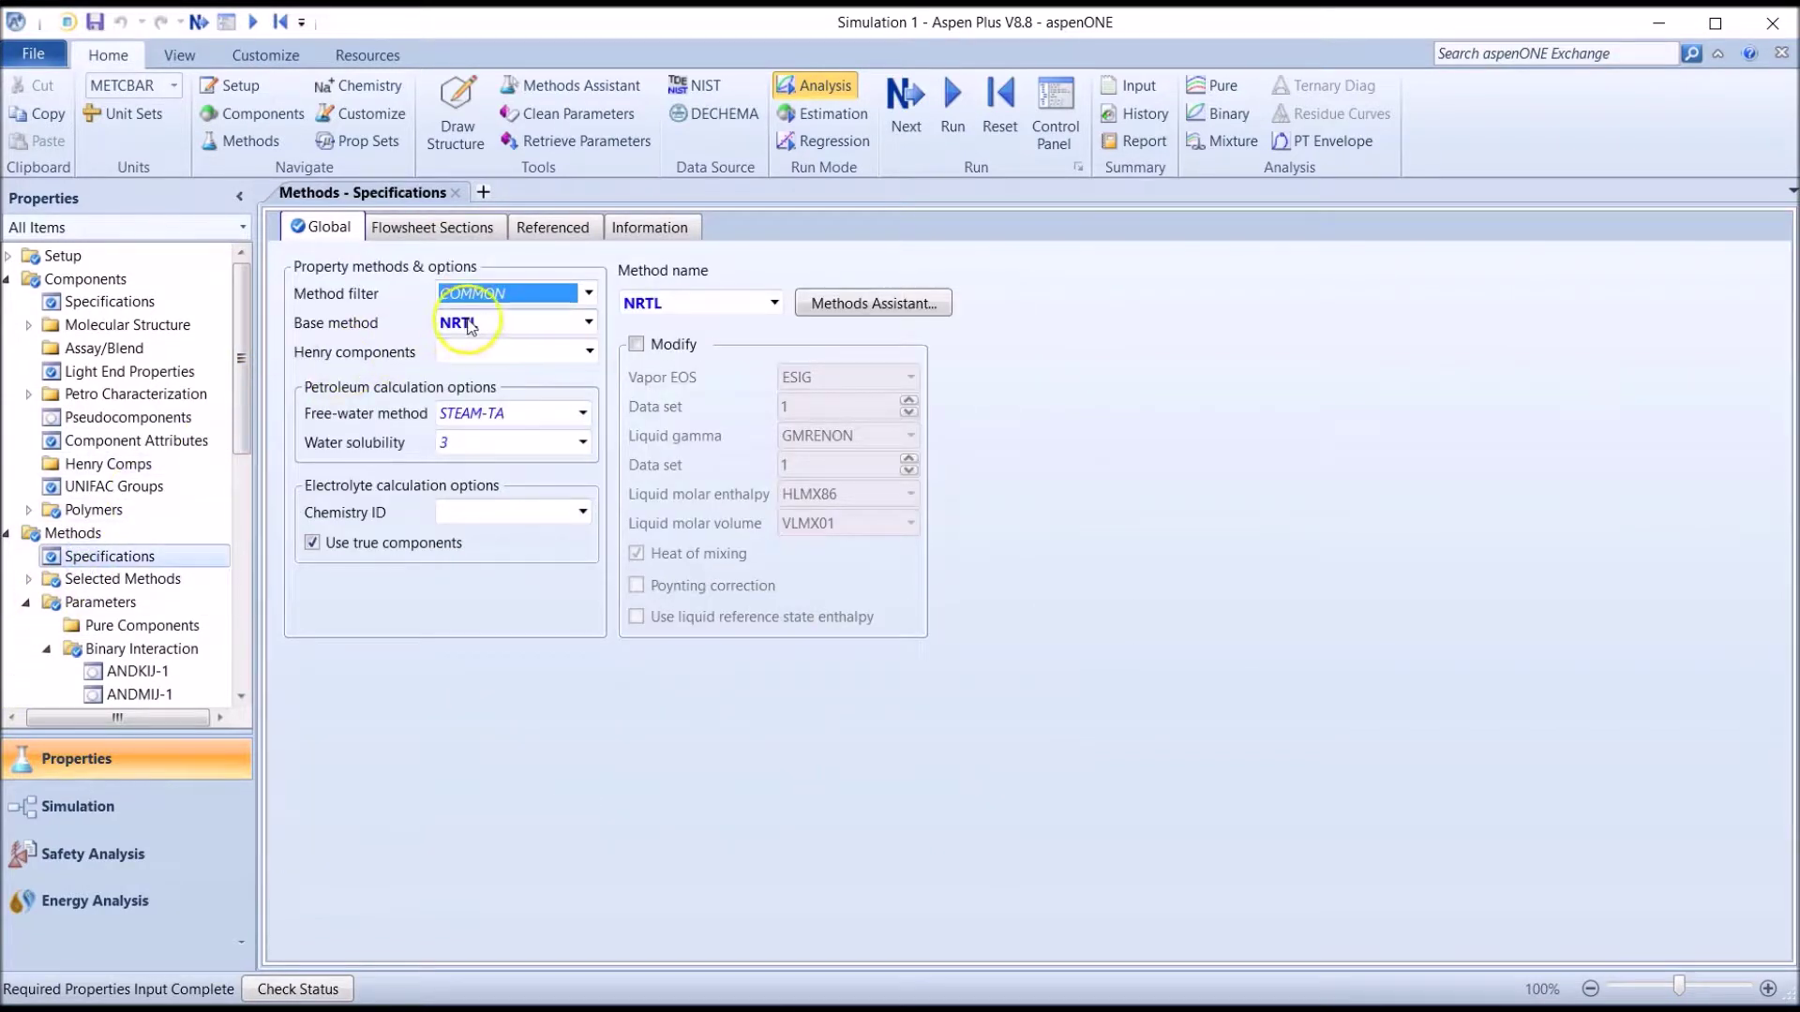
pyautogui.click(469, 326)
pyautogui.click(486, 319)
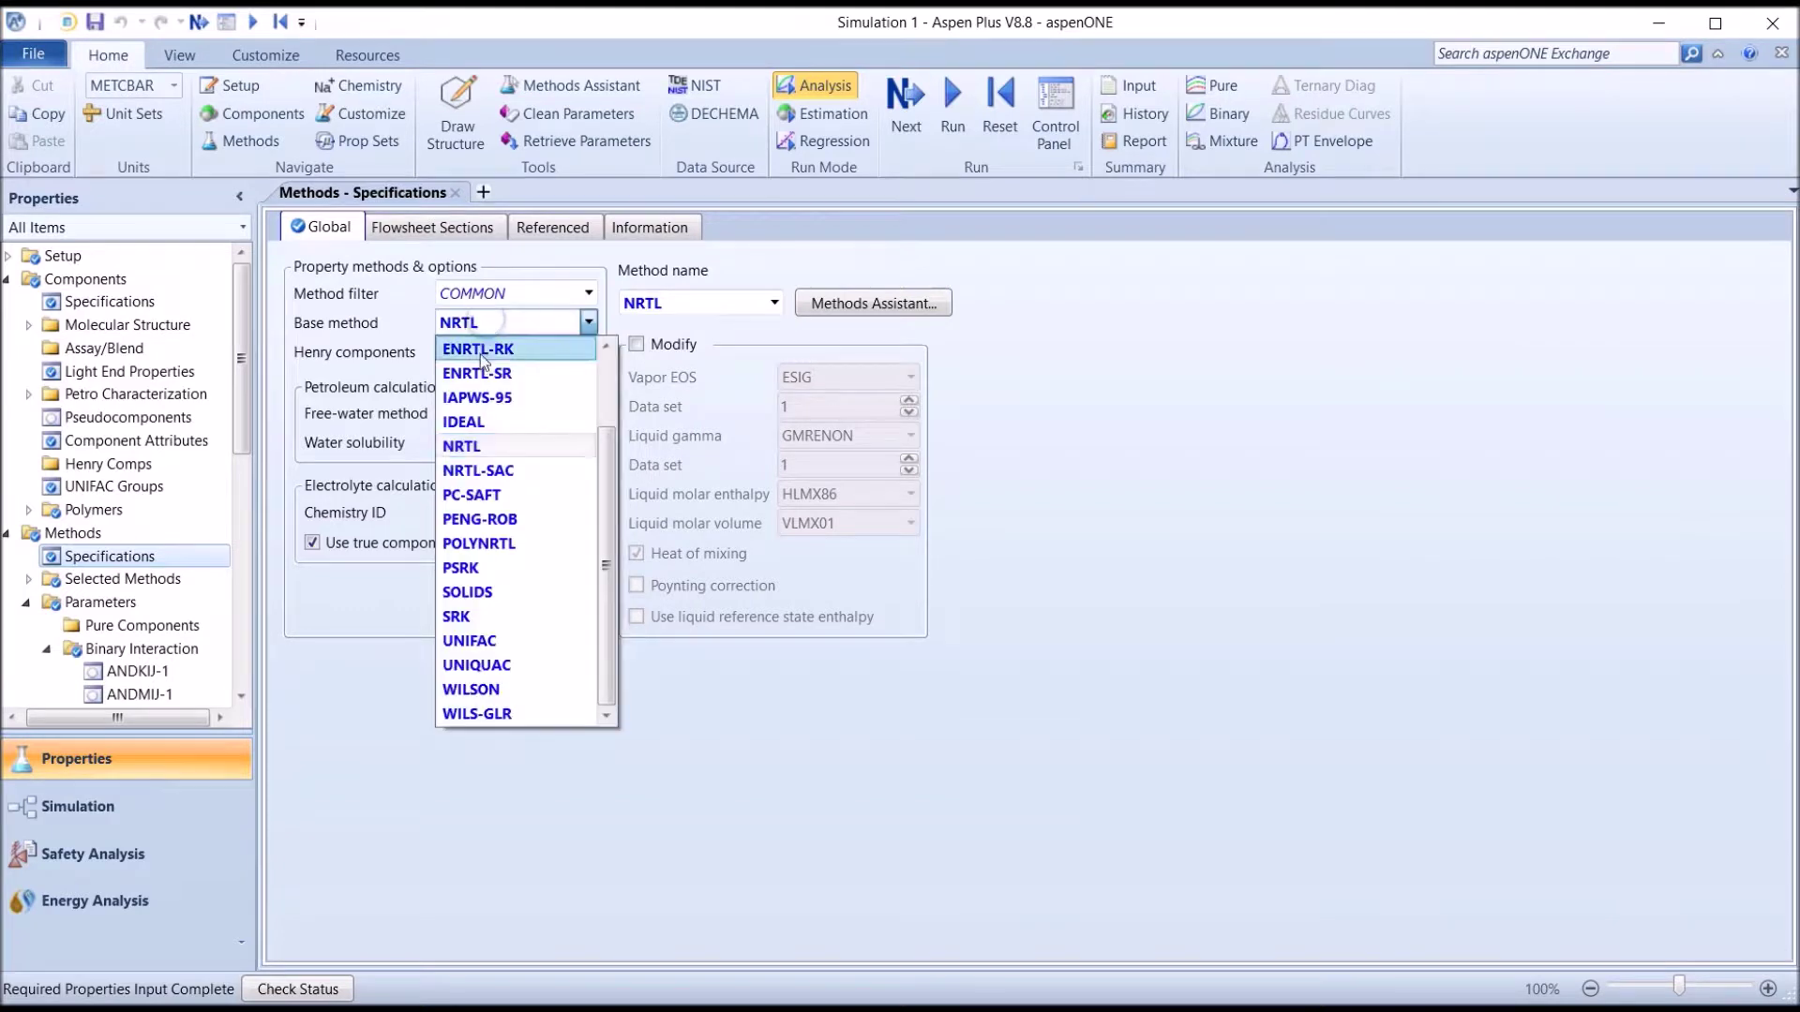
pyautogui.click(468, 421)
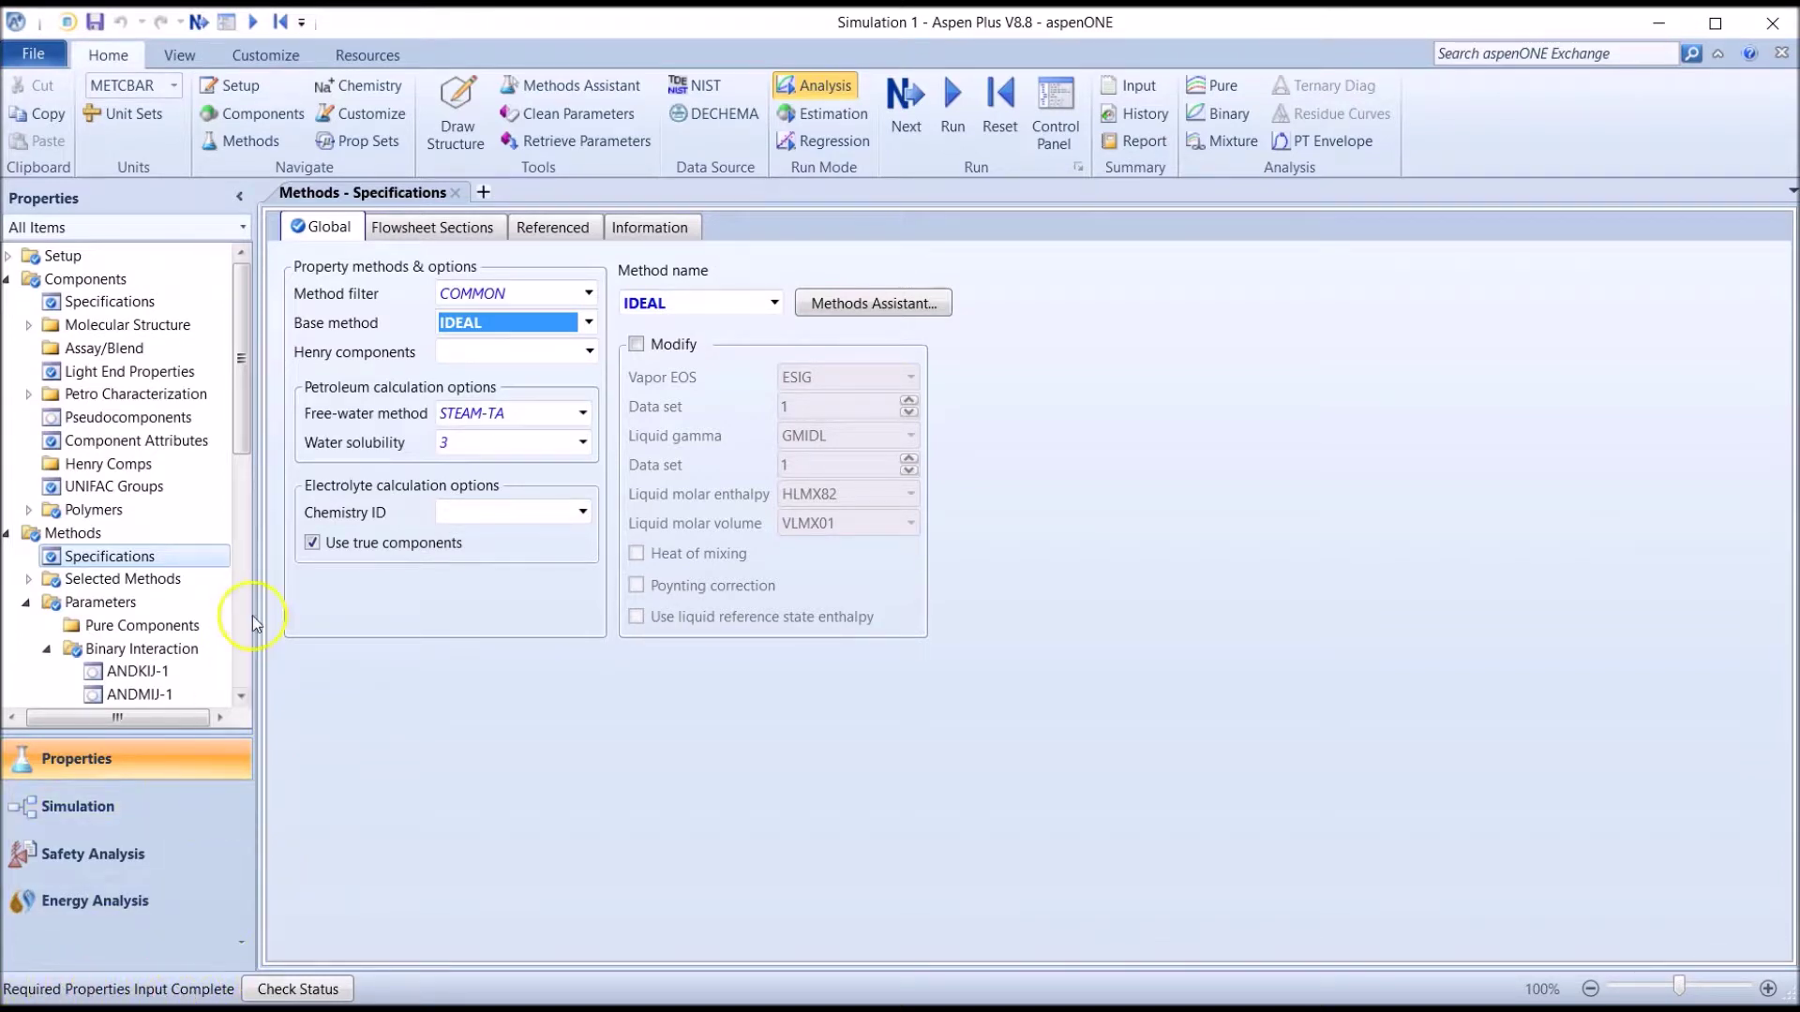
pyautogui.moveTo(241, 444); pyautogui.dragTo(234, 689)
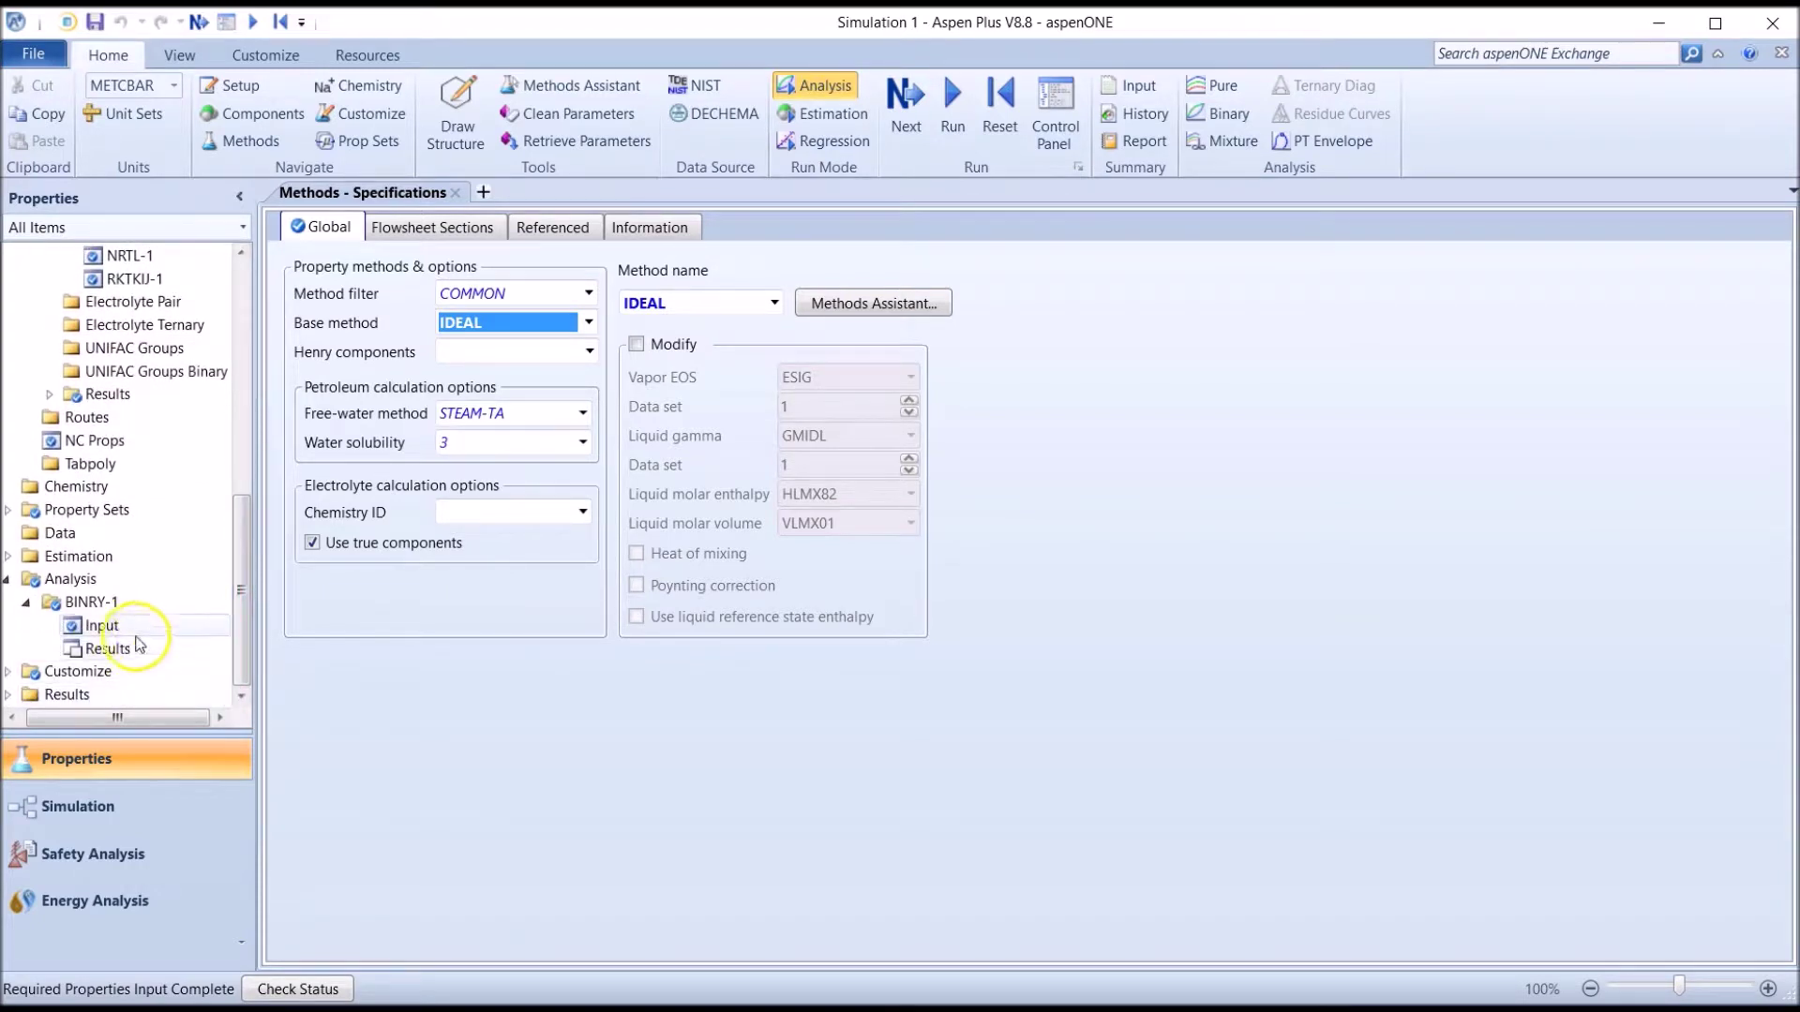
# Set the BINRY-1 property method to IDEAL and rerun the Txy analysis.
pyautogui.click(104, 624)
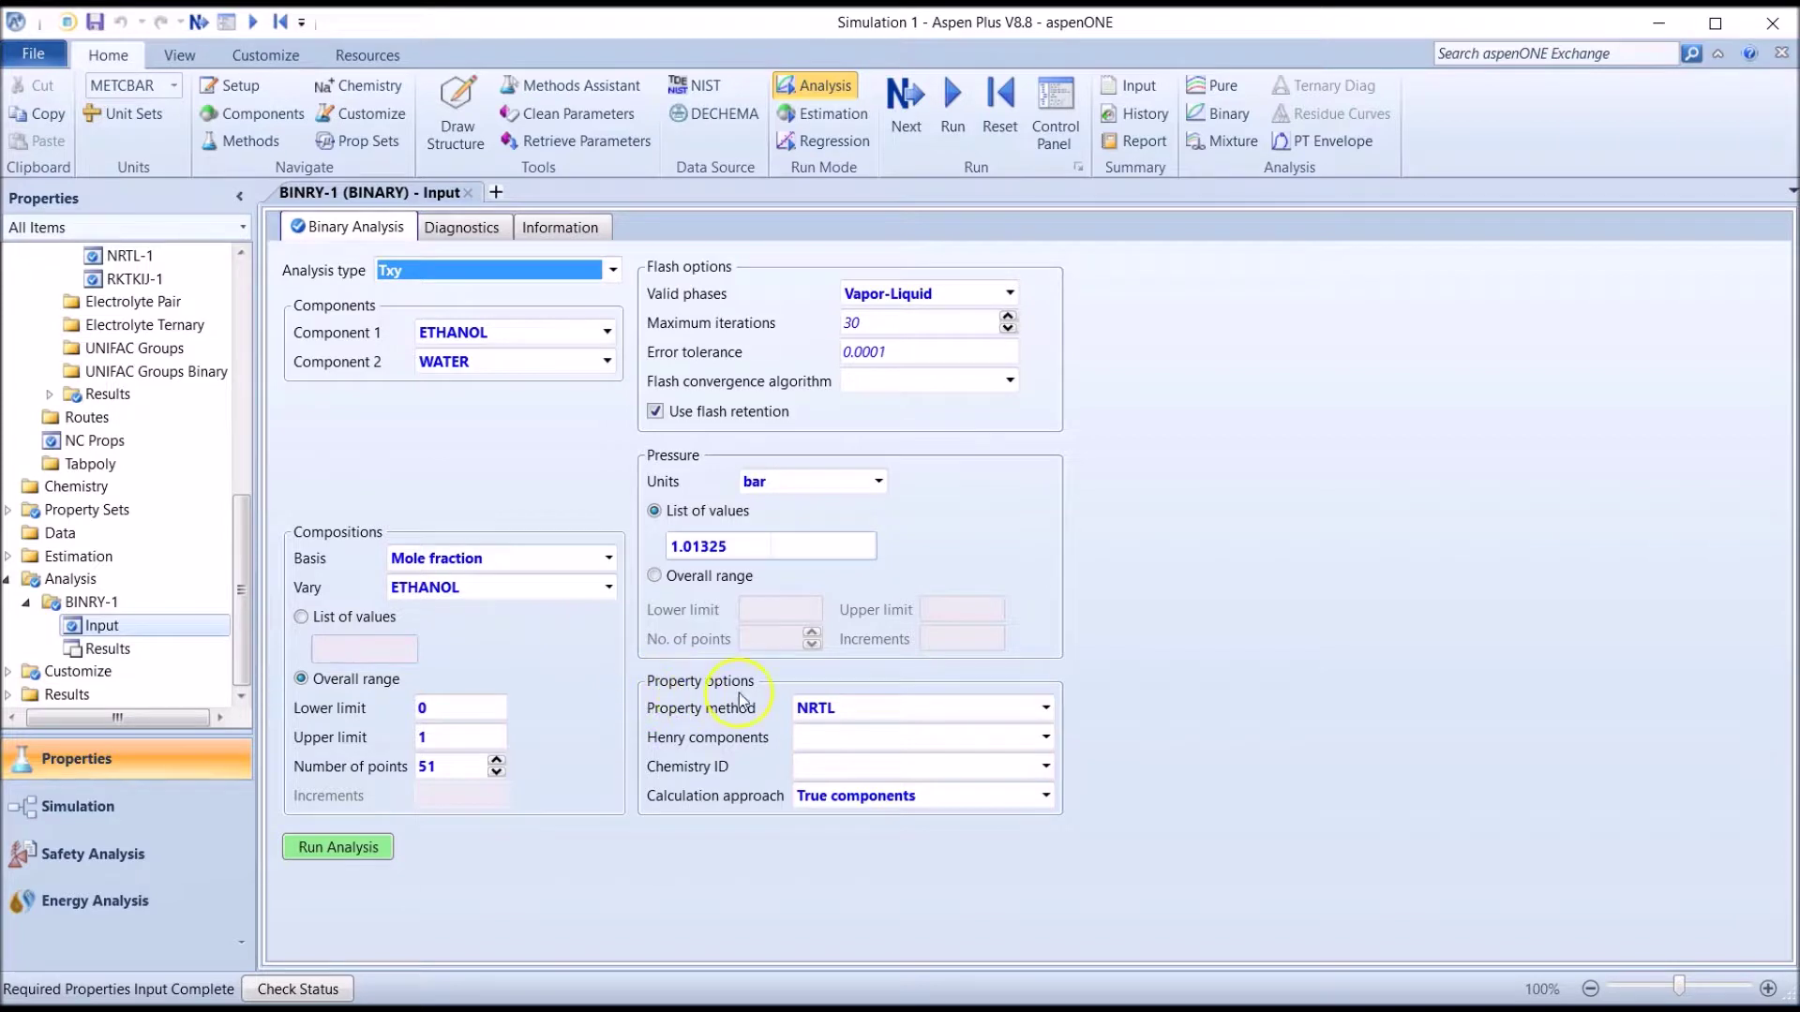
pyautogui.click(1044, 708)
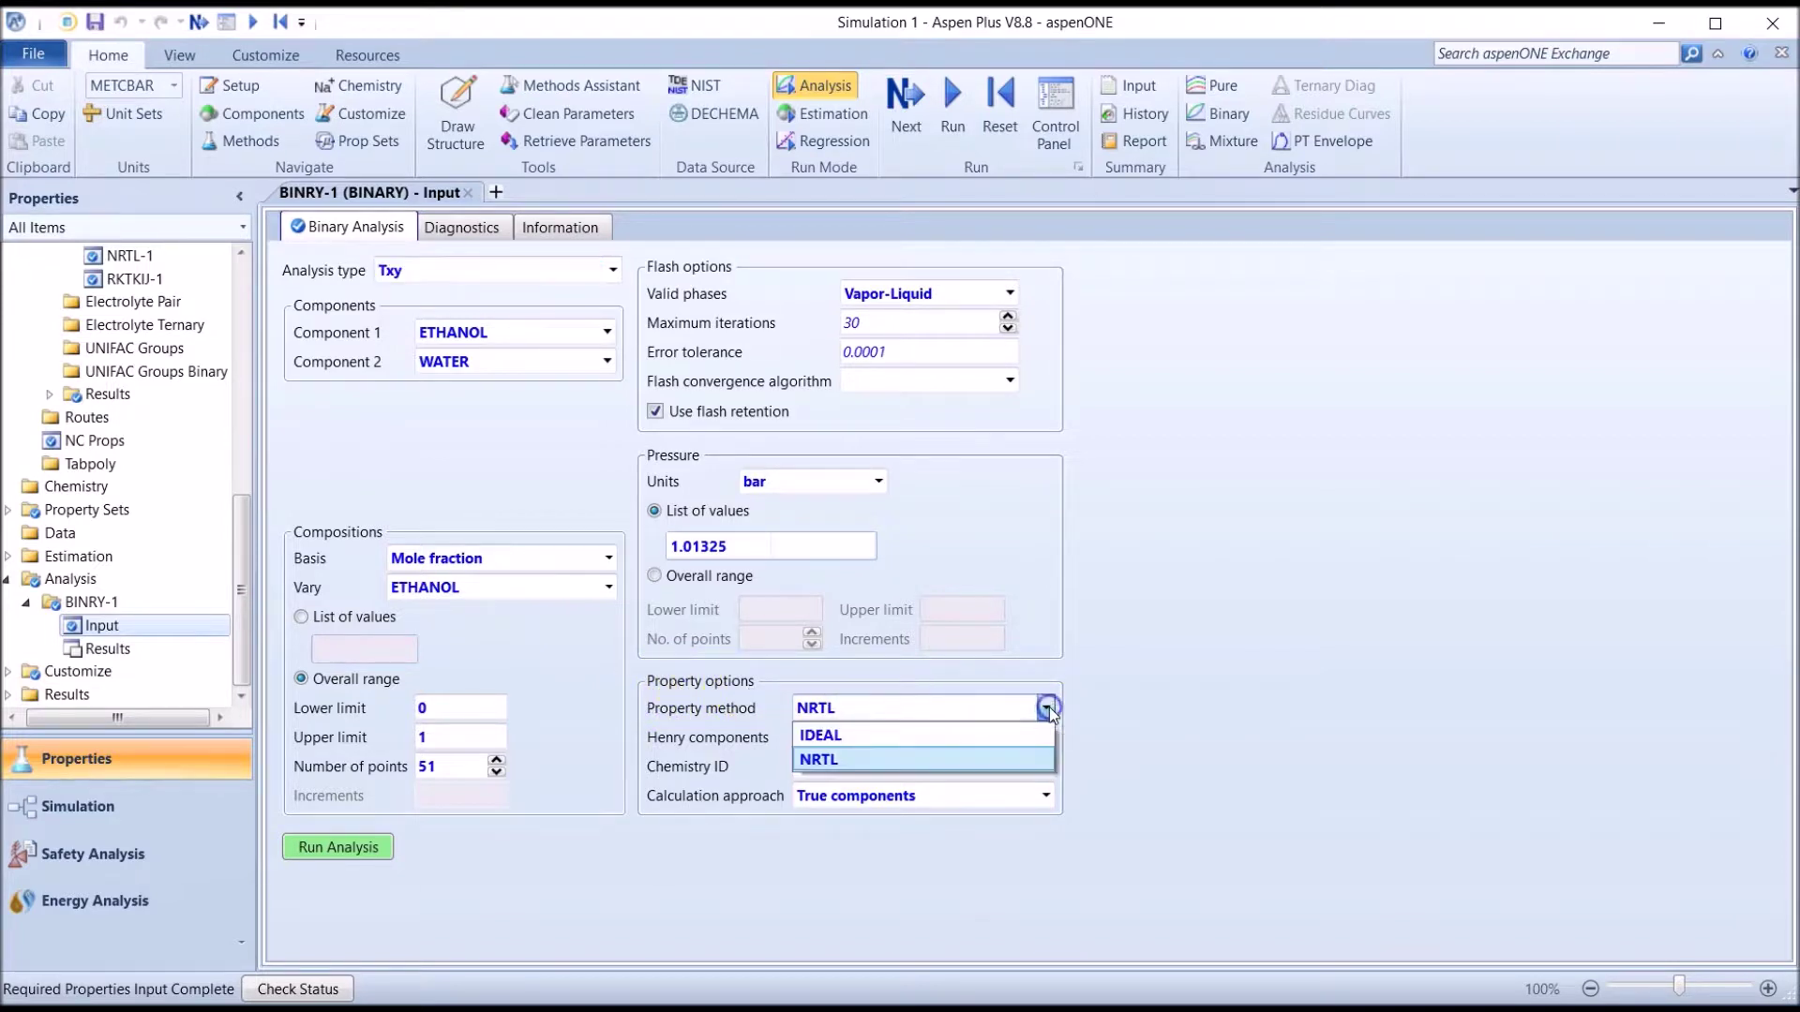
pyautogui.click(979, 734)
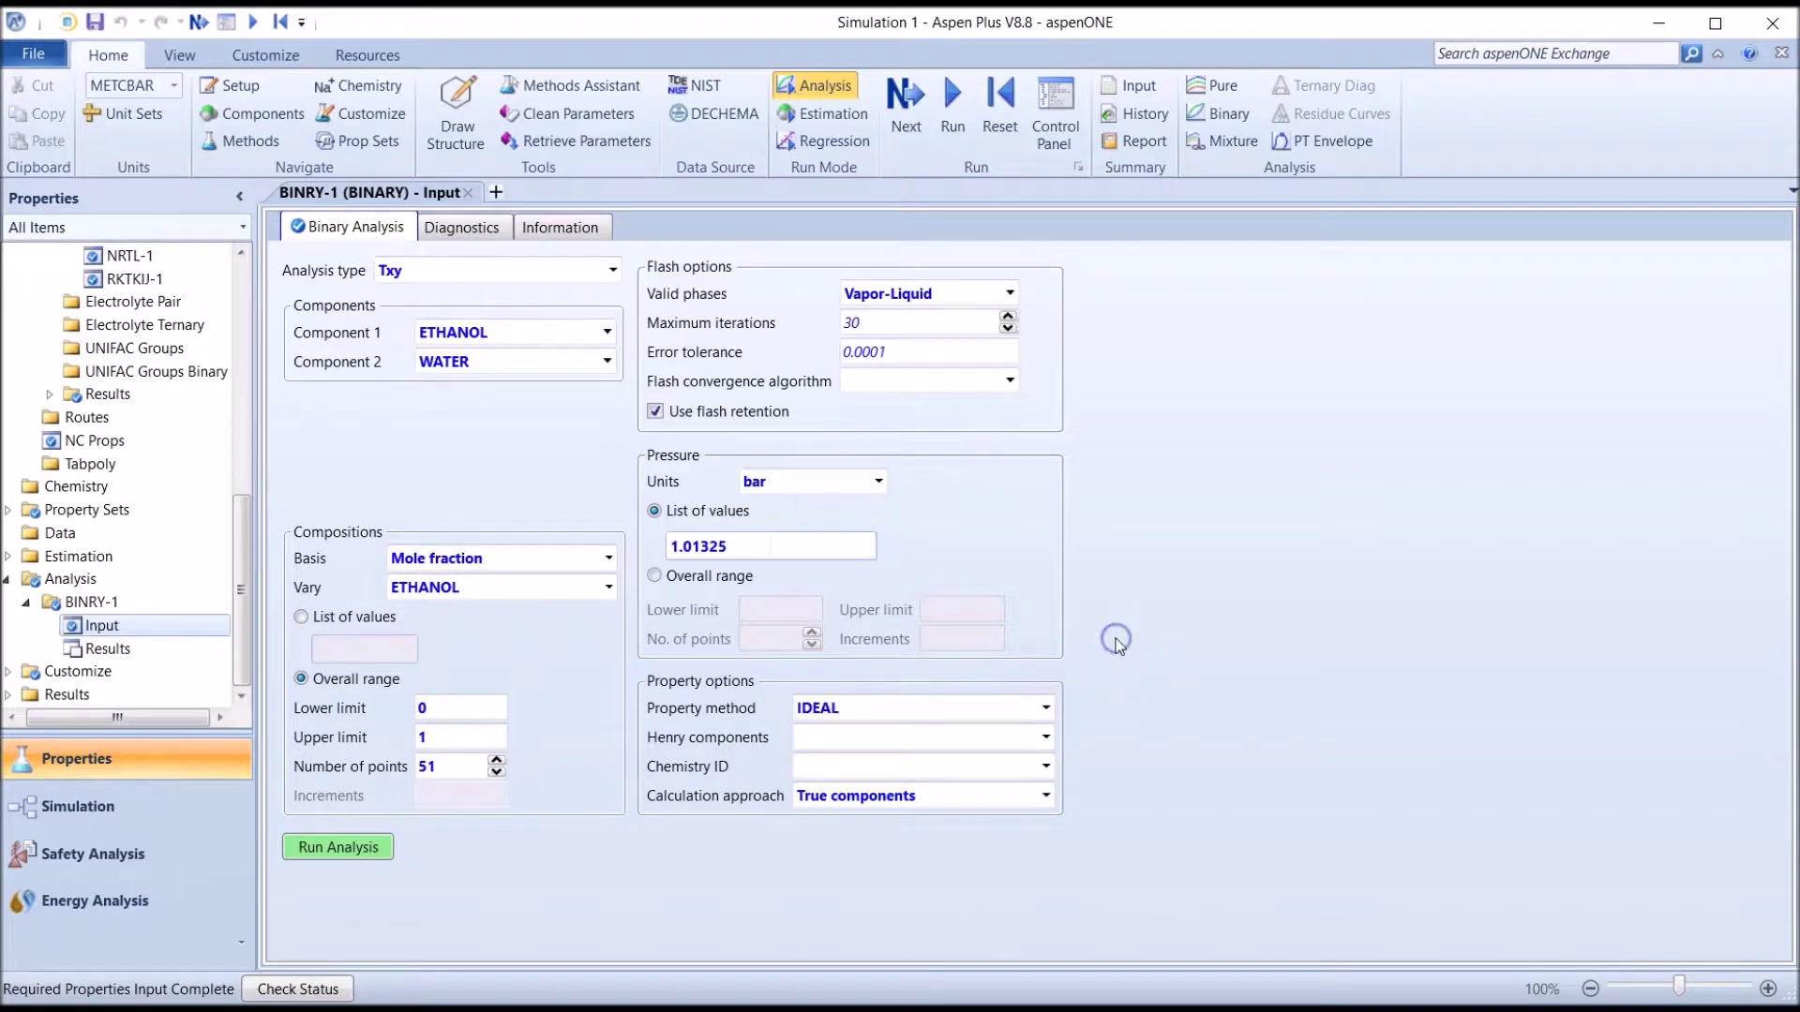
pyautogui.click(375, 851)
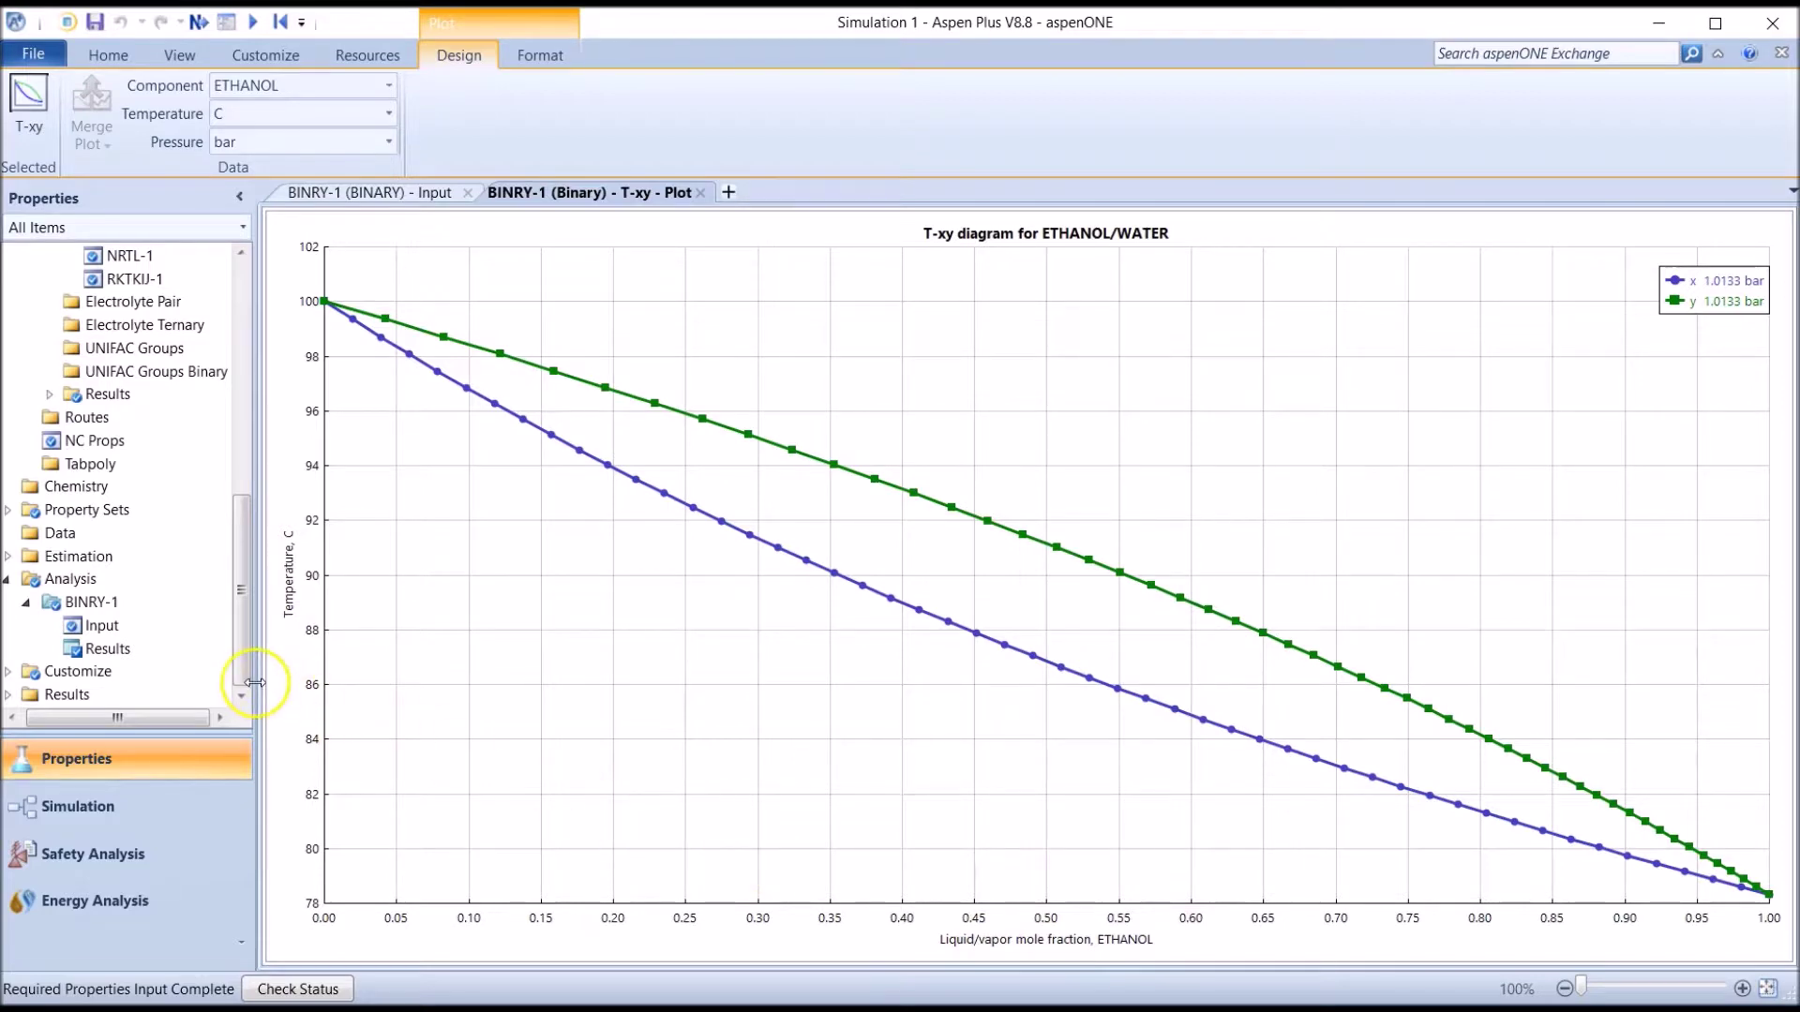
# Open the BINRY-1 results table for the IDEAL method and generate its y-x plot.
pyautogui.doubleClick(128, 655)
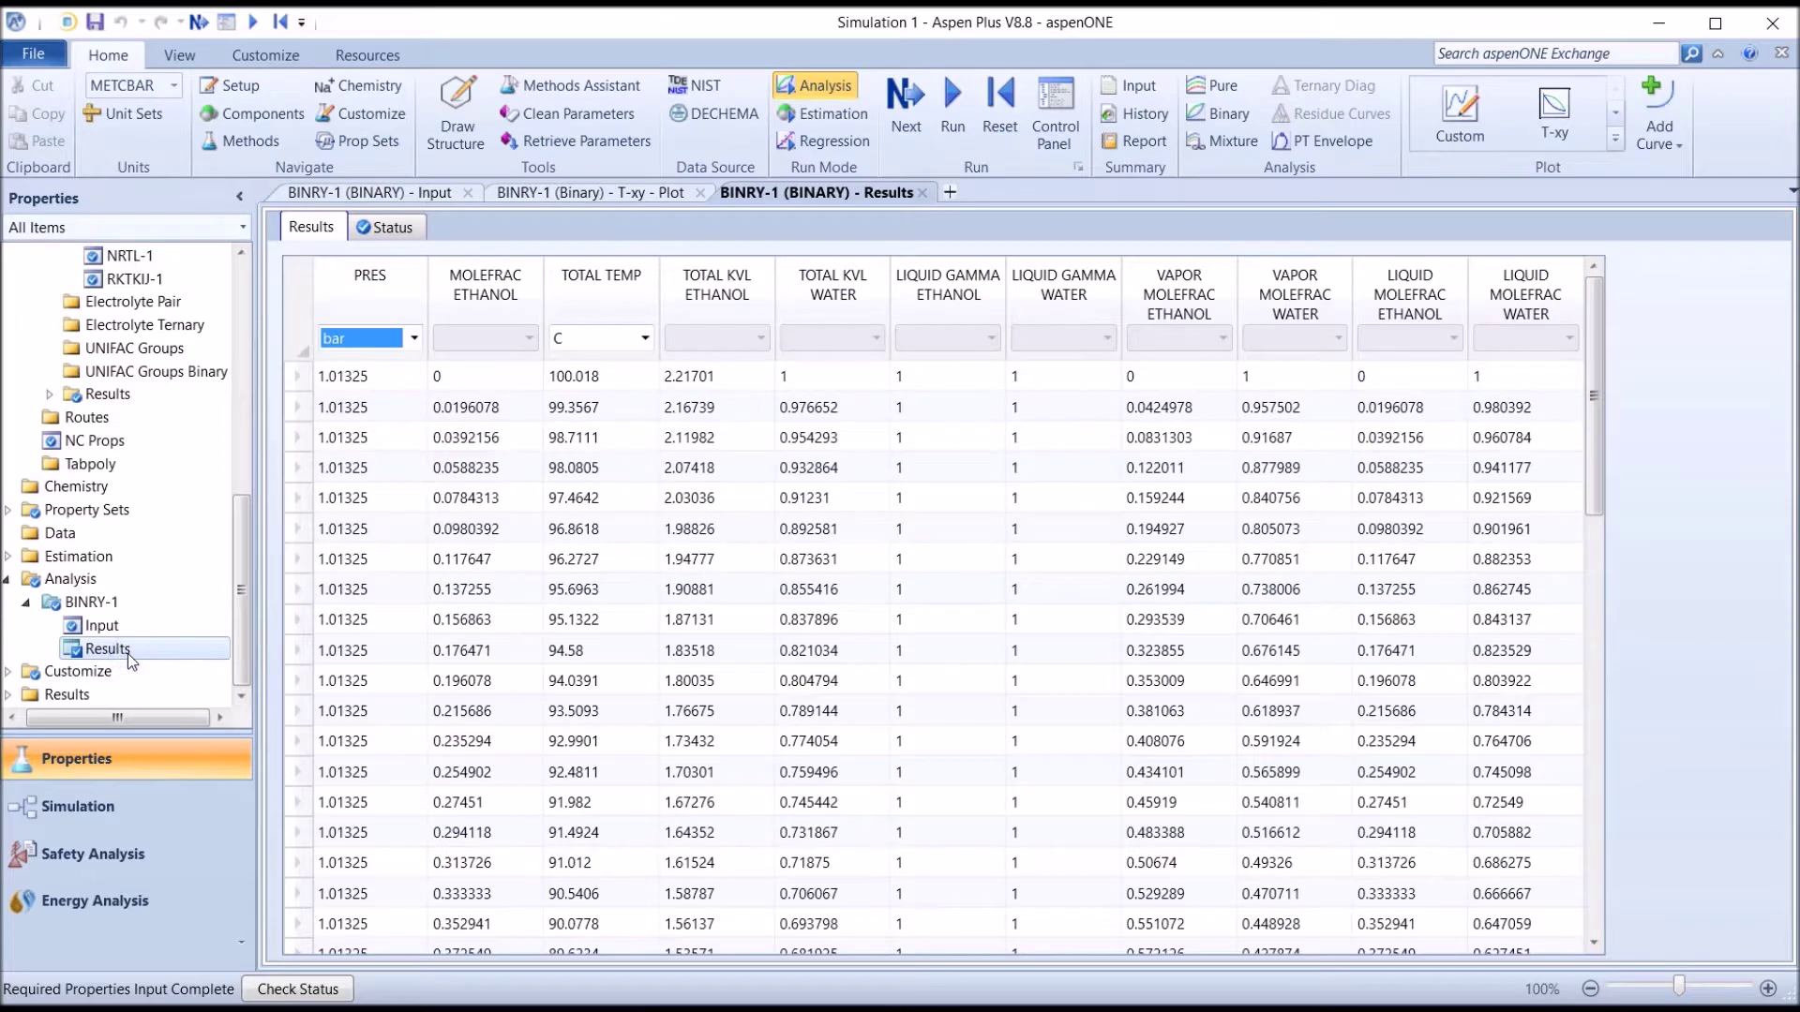
pyautogui.click(1613, 140)
pyautogui.click(1453, 236)
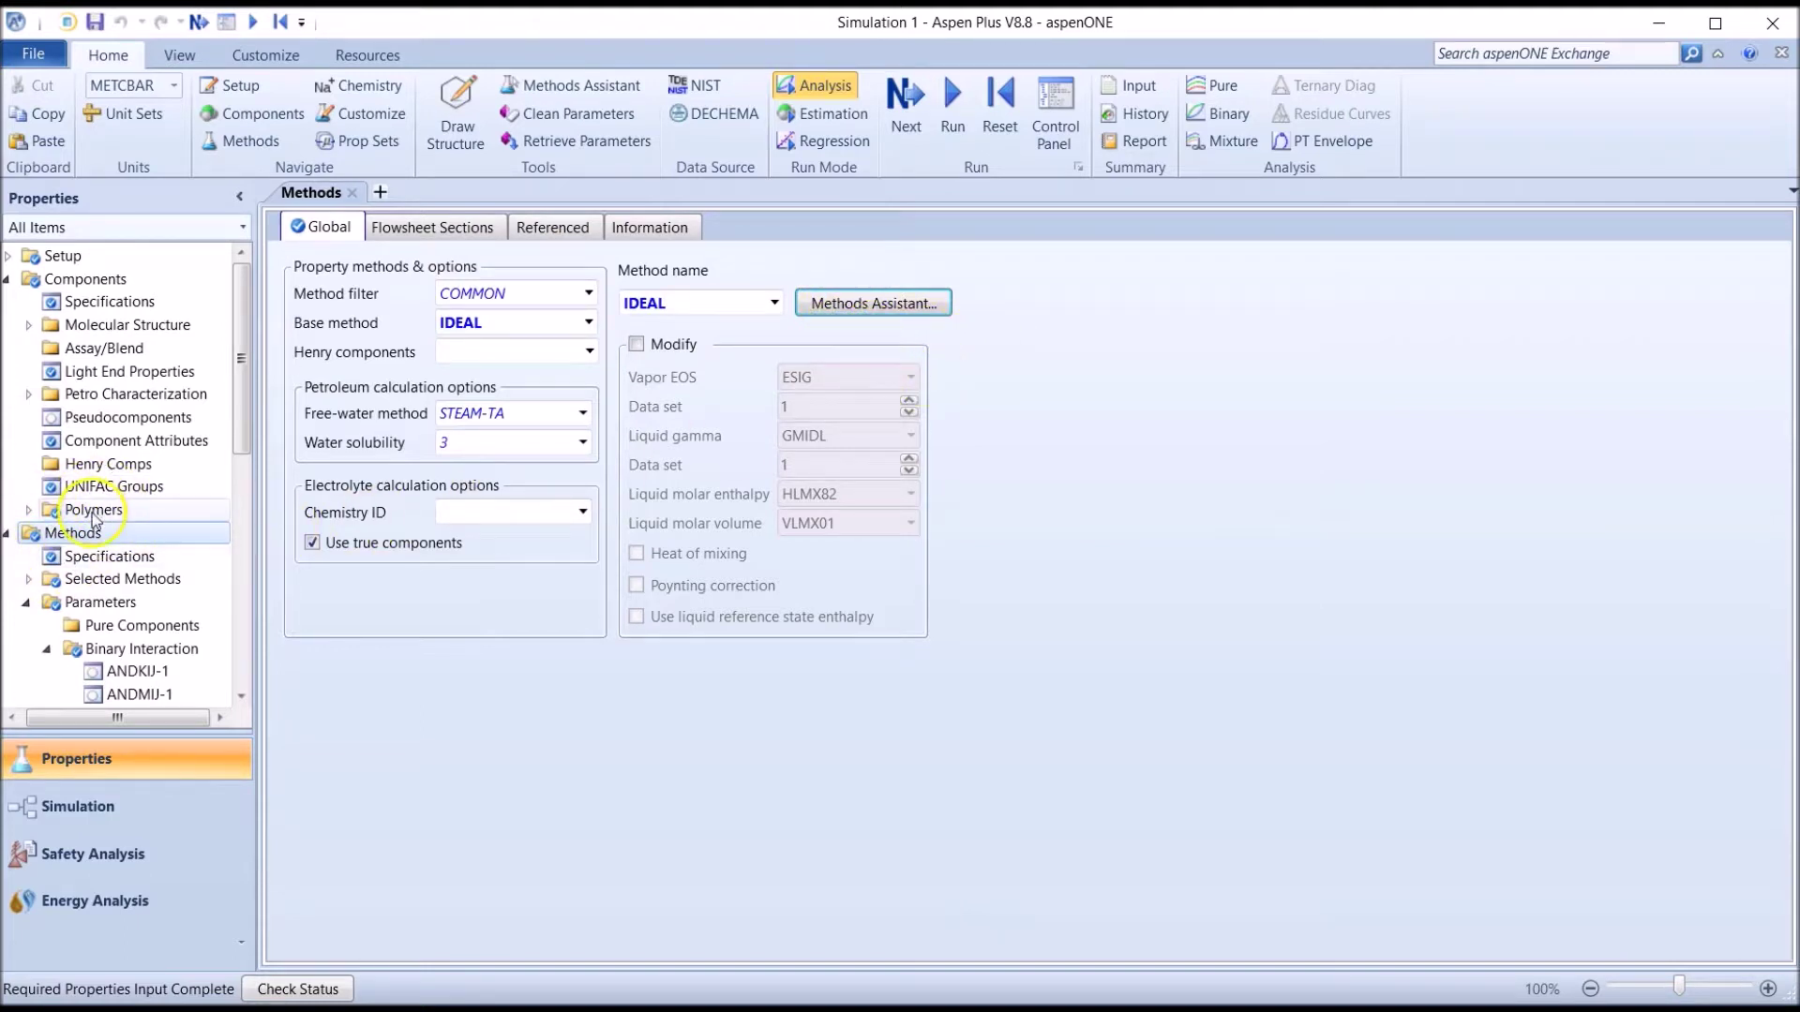
# In the Methods Assistant, specify component type as a chemical system that is not high pressure.
pyautogui.click(913, 316)
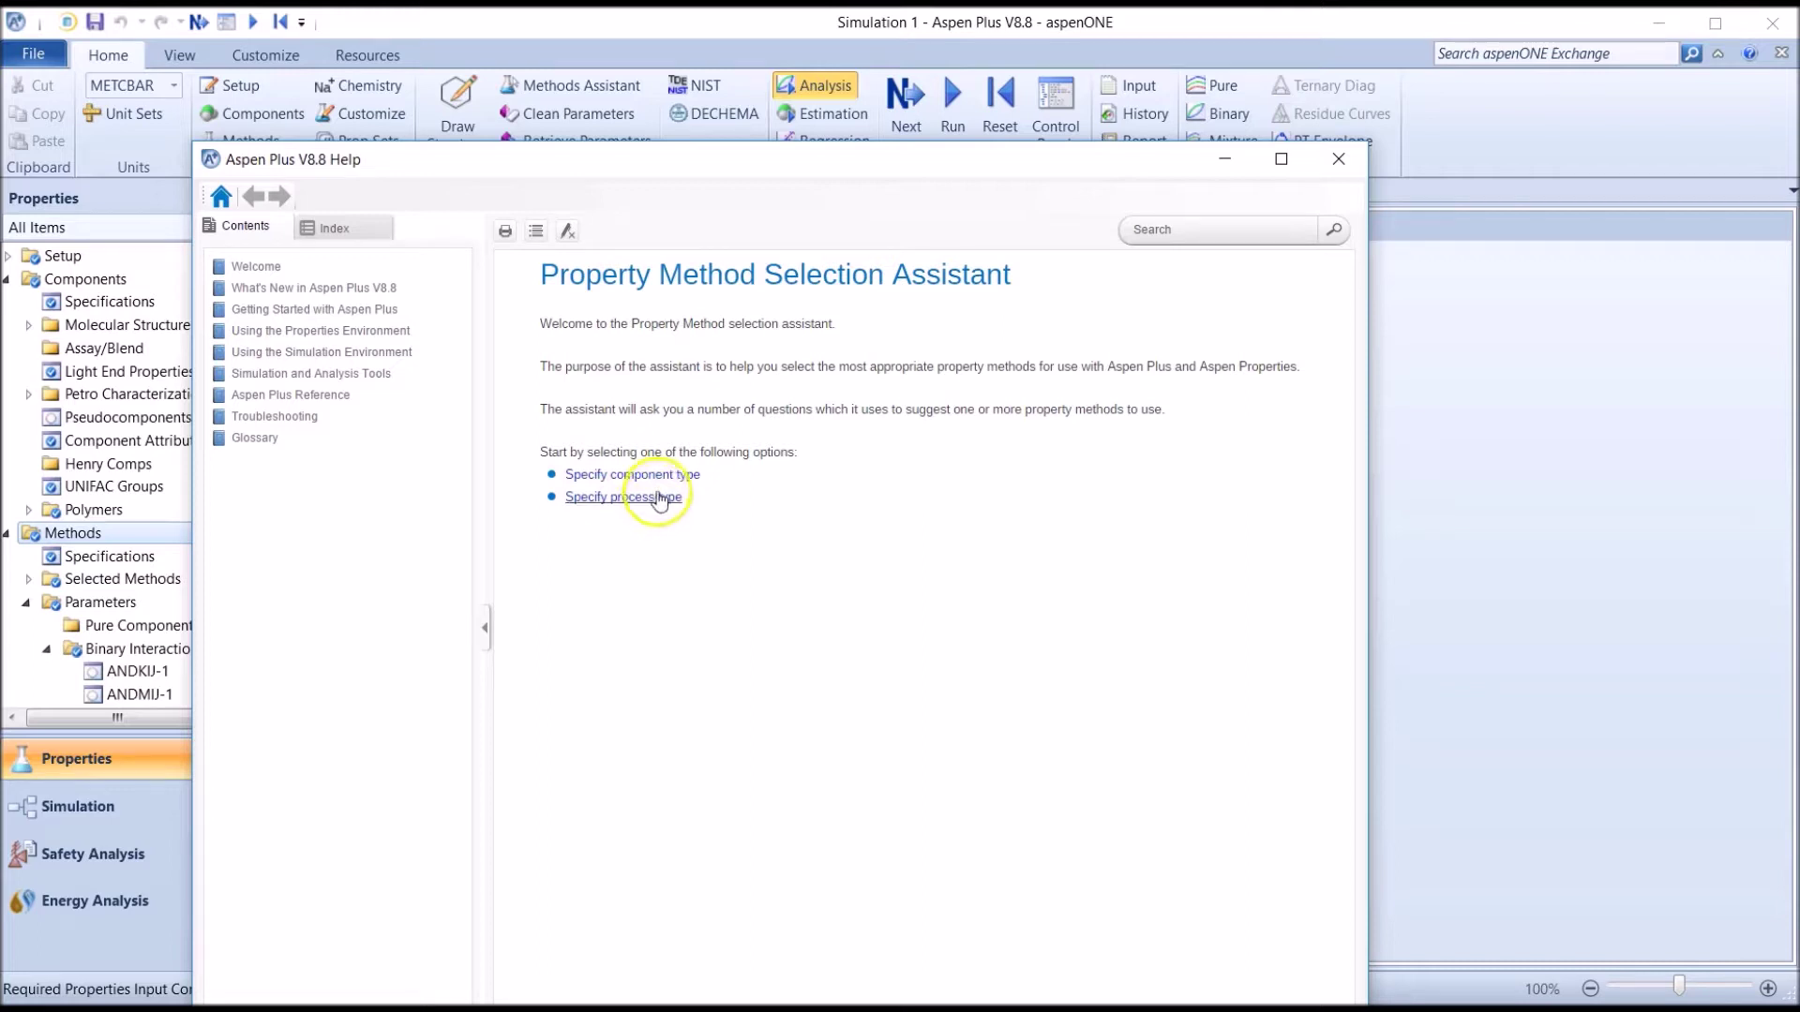
pyautogui.click(647, 474)
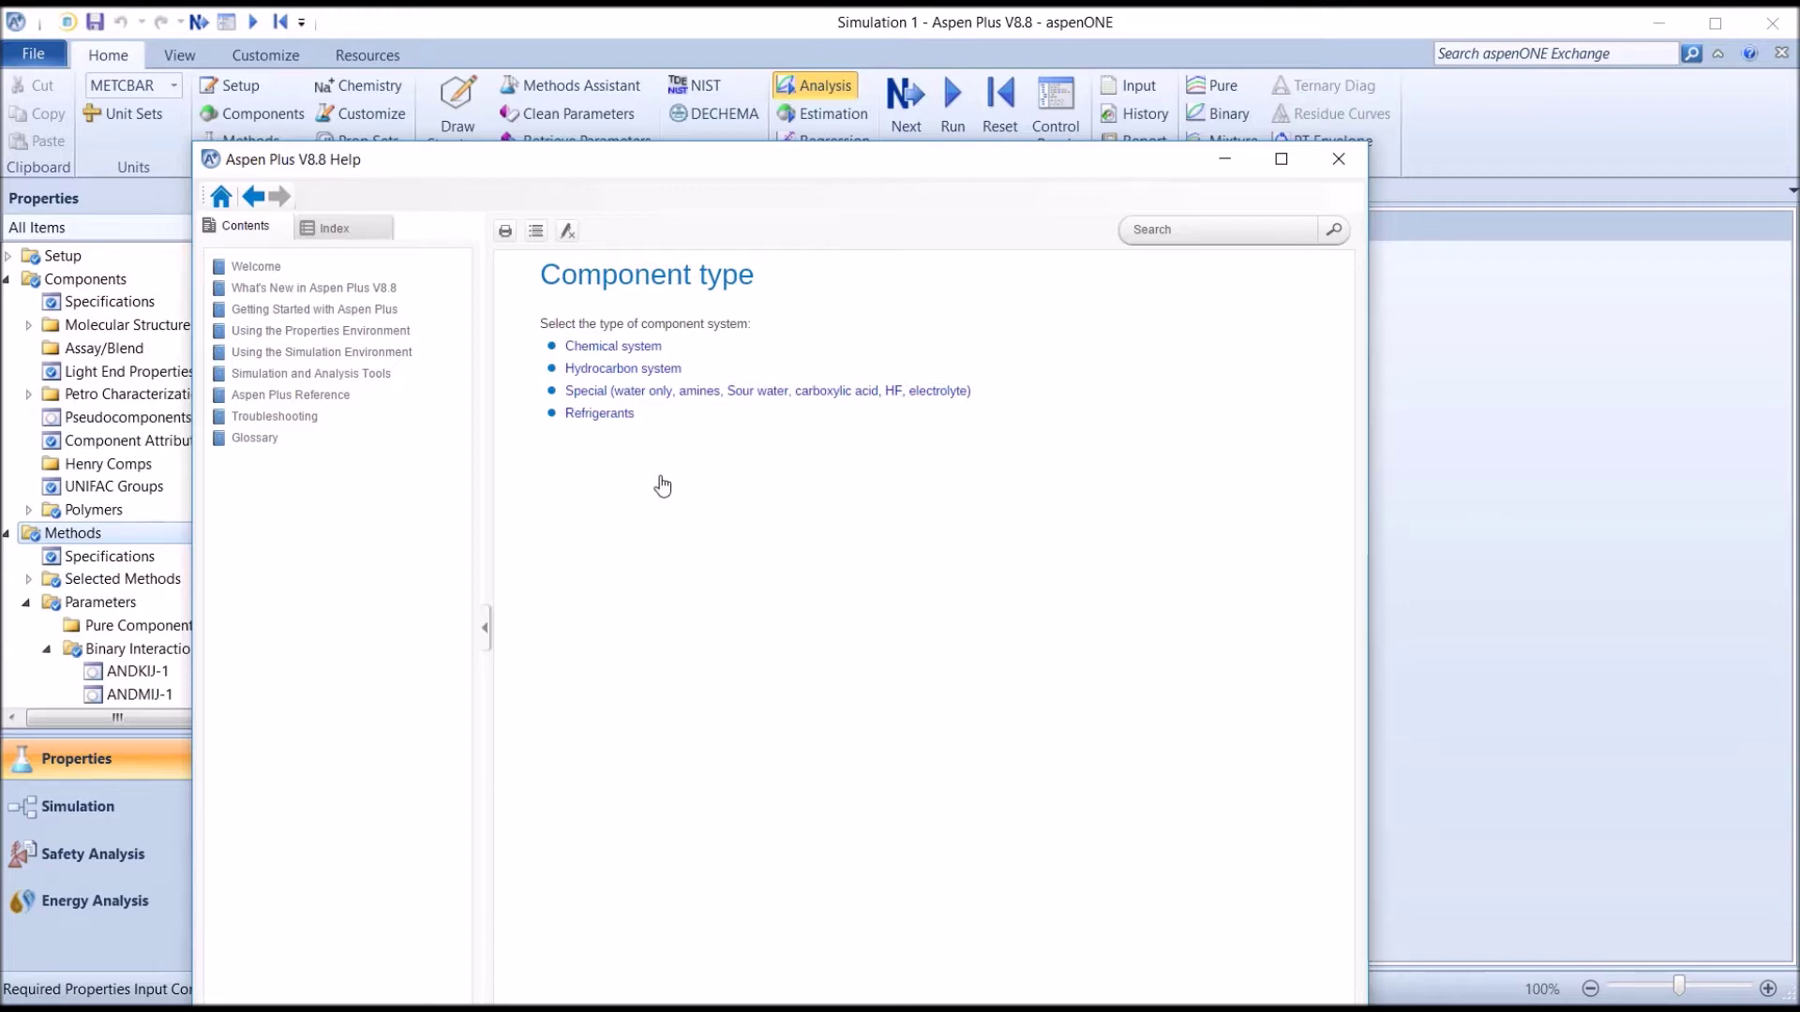
pyautogui.click(633, 348)
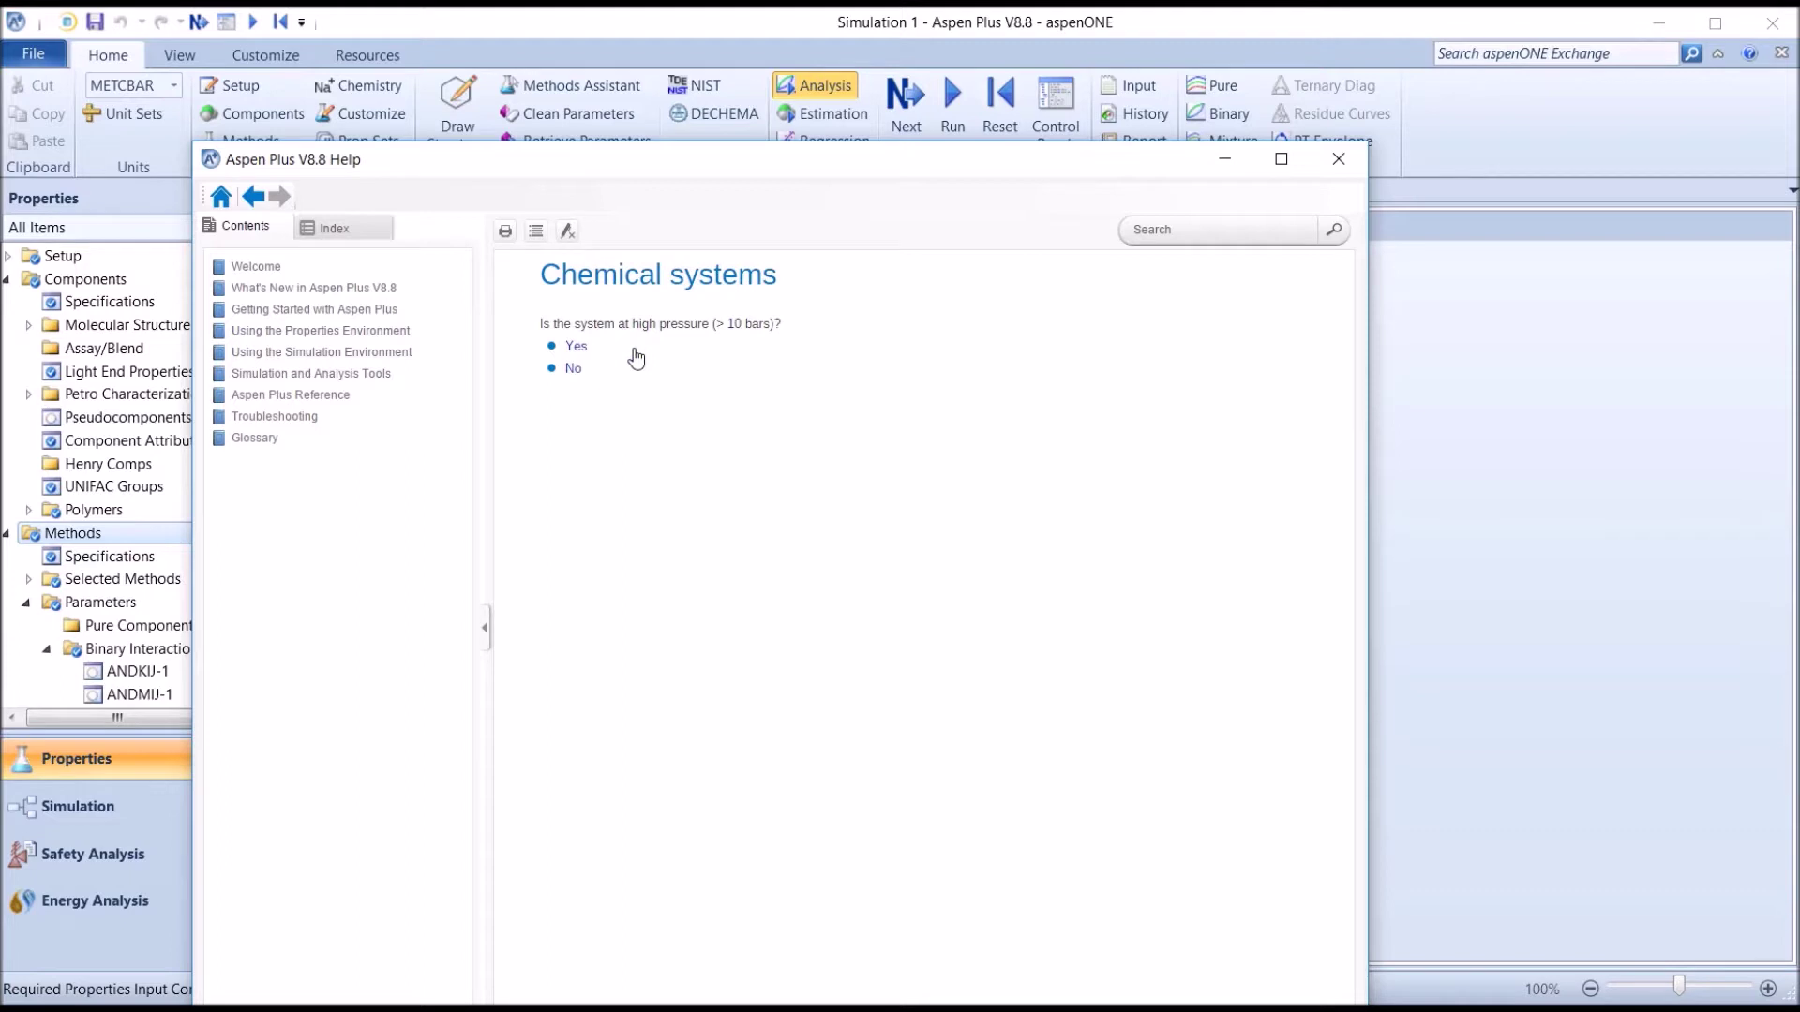
pyautogui.click(628, 353)
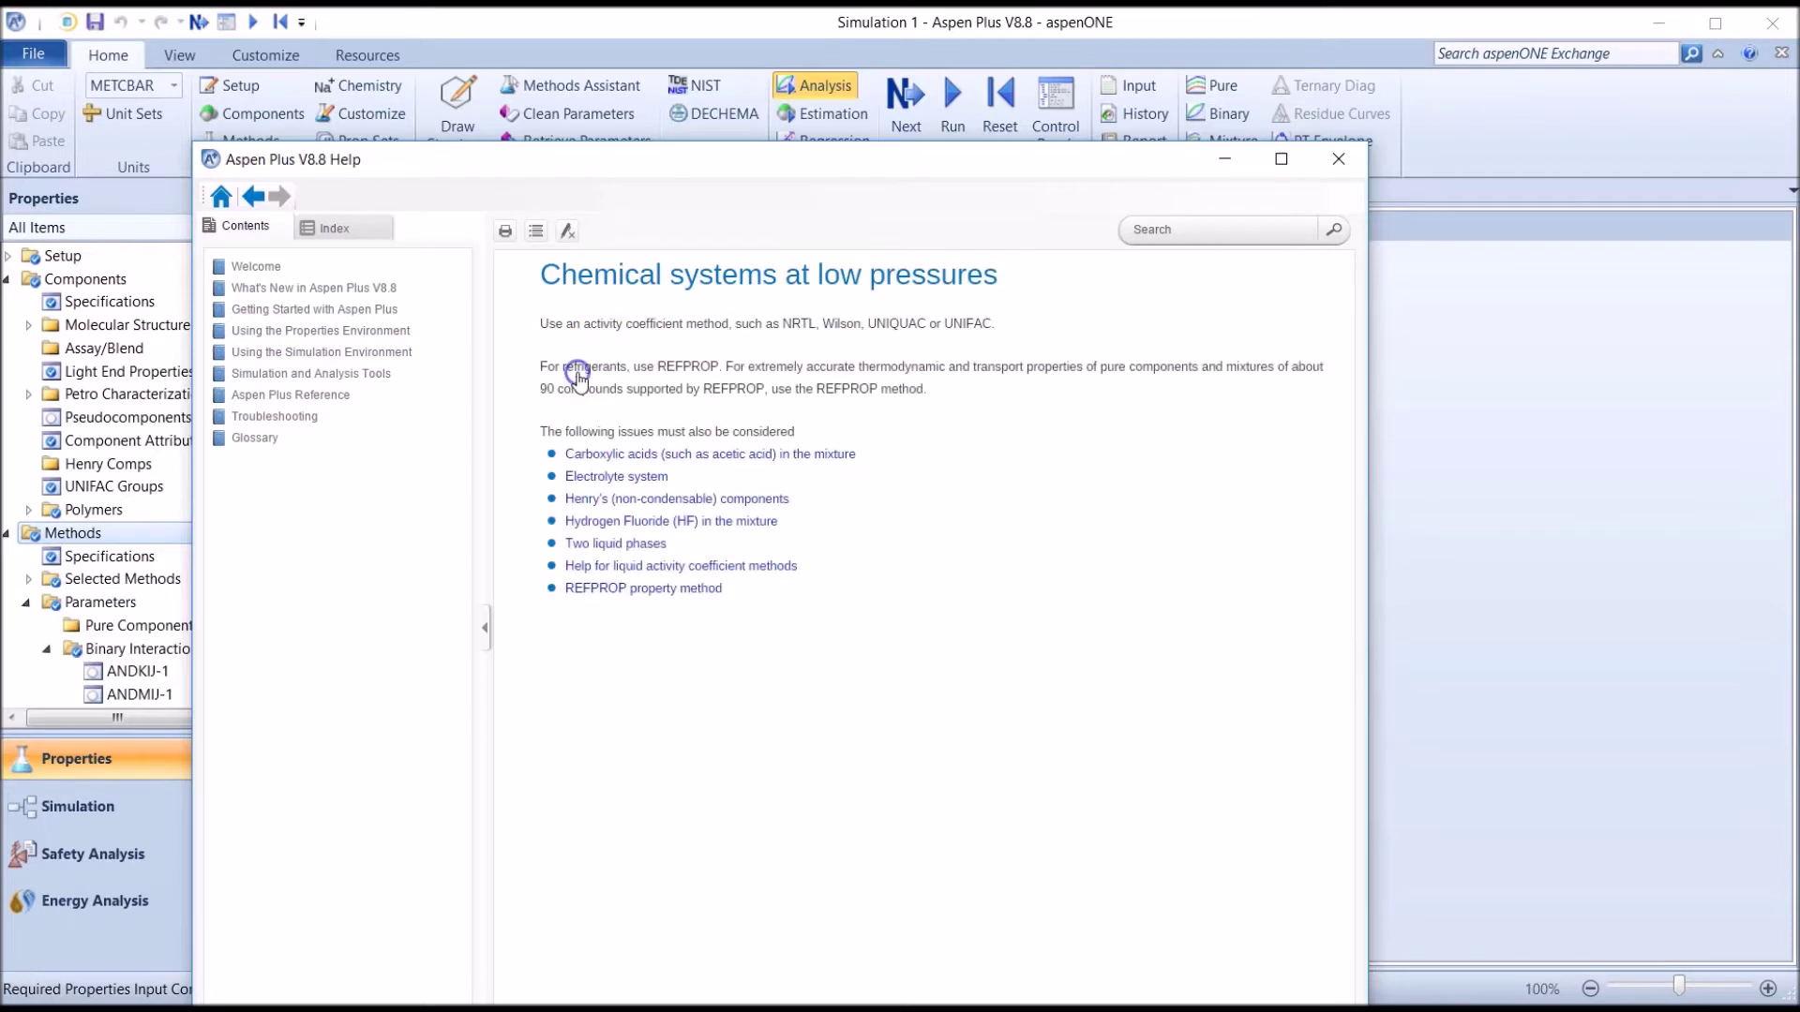